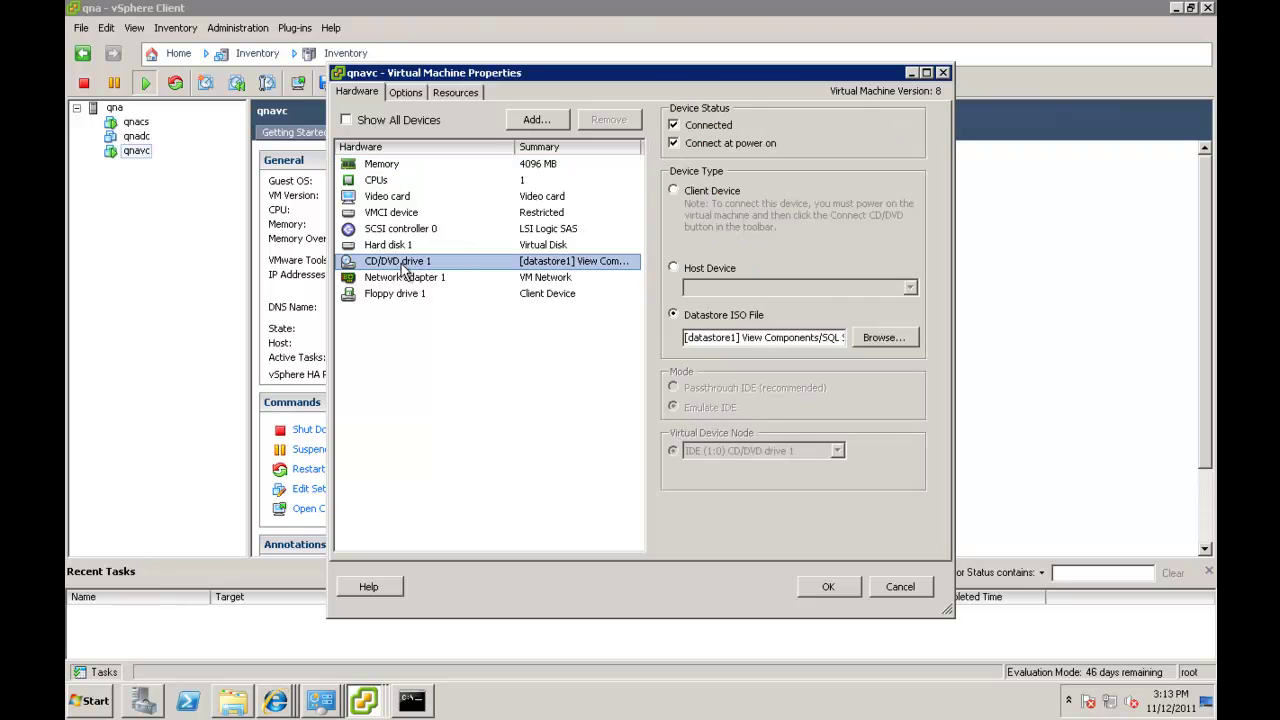
Mount the VMware-VIMSetup ISO from datastore1's Vcenter5 folder on qnavc's CD/DVD drive 1.
{"action": "left_click", "coordinate": [886, 337]}
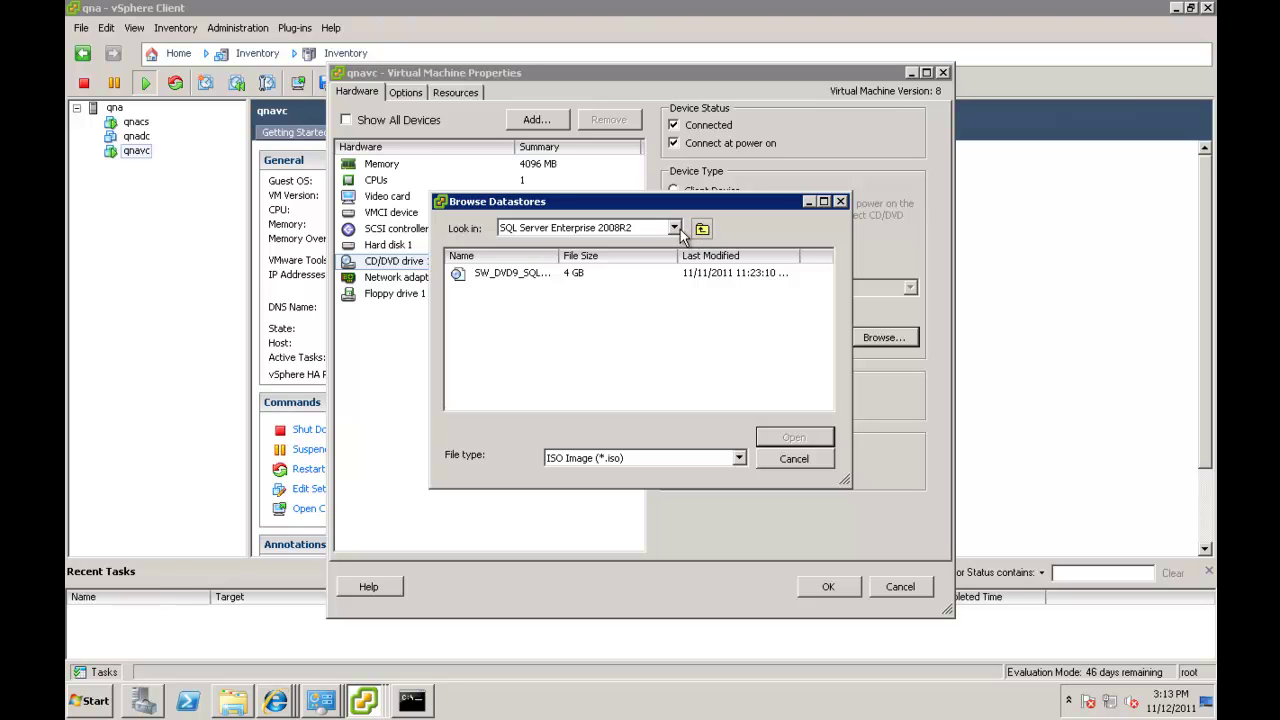
{"action": "left_click", "coordinate": [703, 231]}
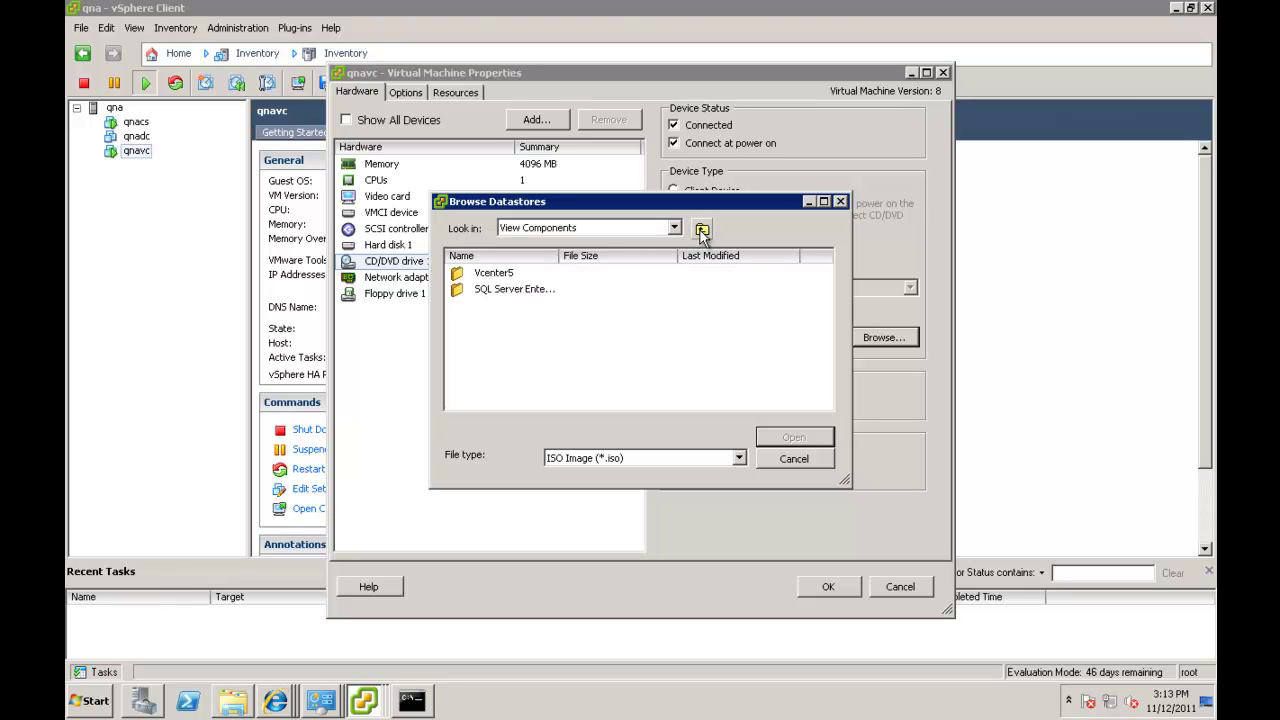
{"action": "double_click", "coordinate": [481, 275]}
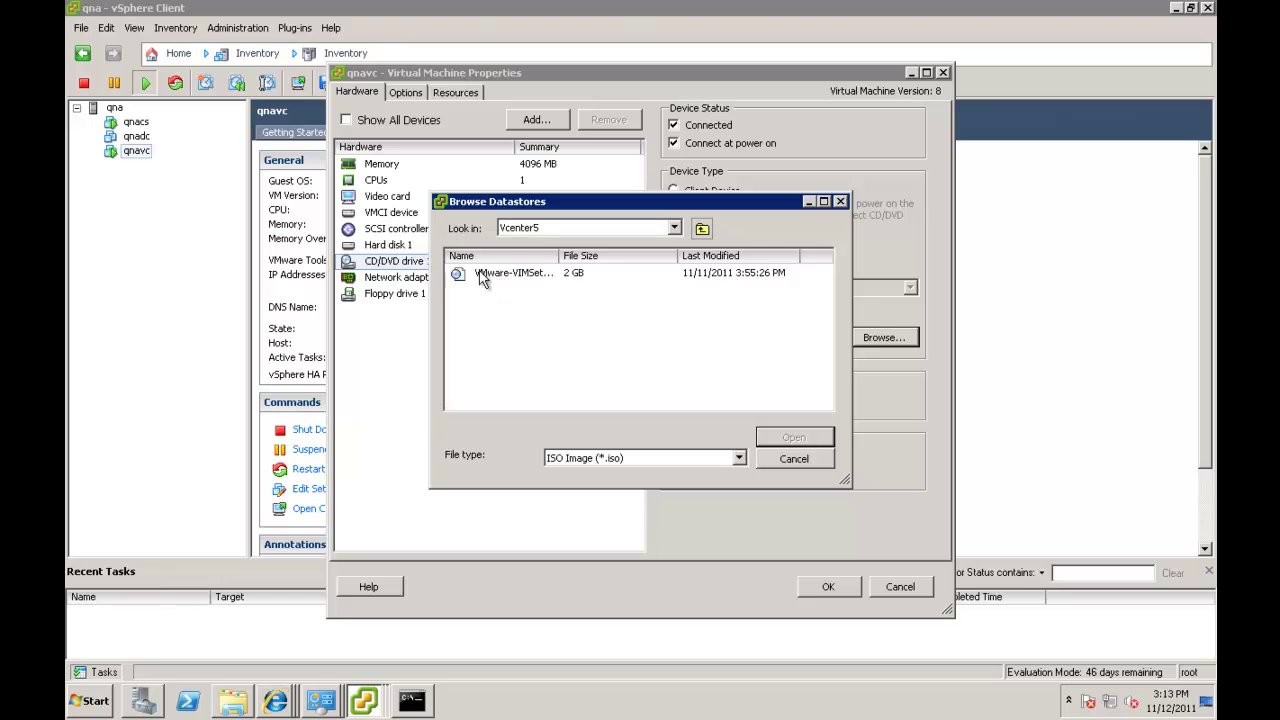
{"action": "left_click", "coordinate": [481, 275]}
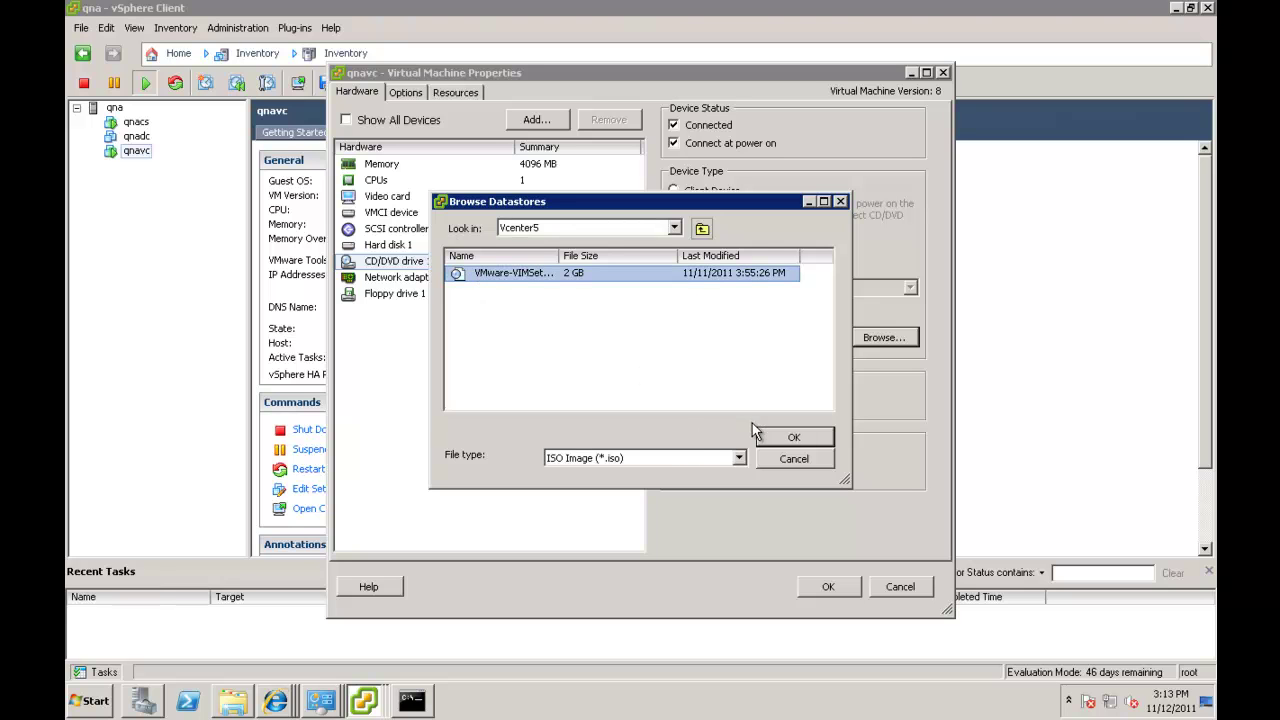
{"action": "left_click", "coordinate": [776, 438]}
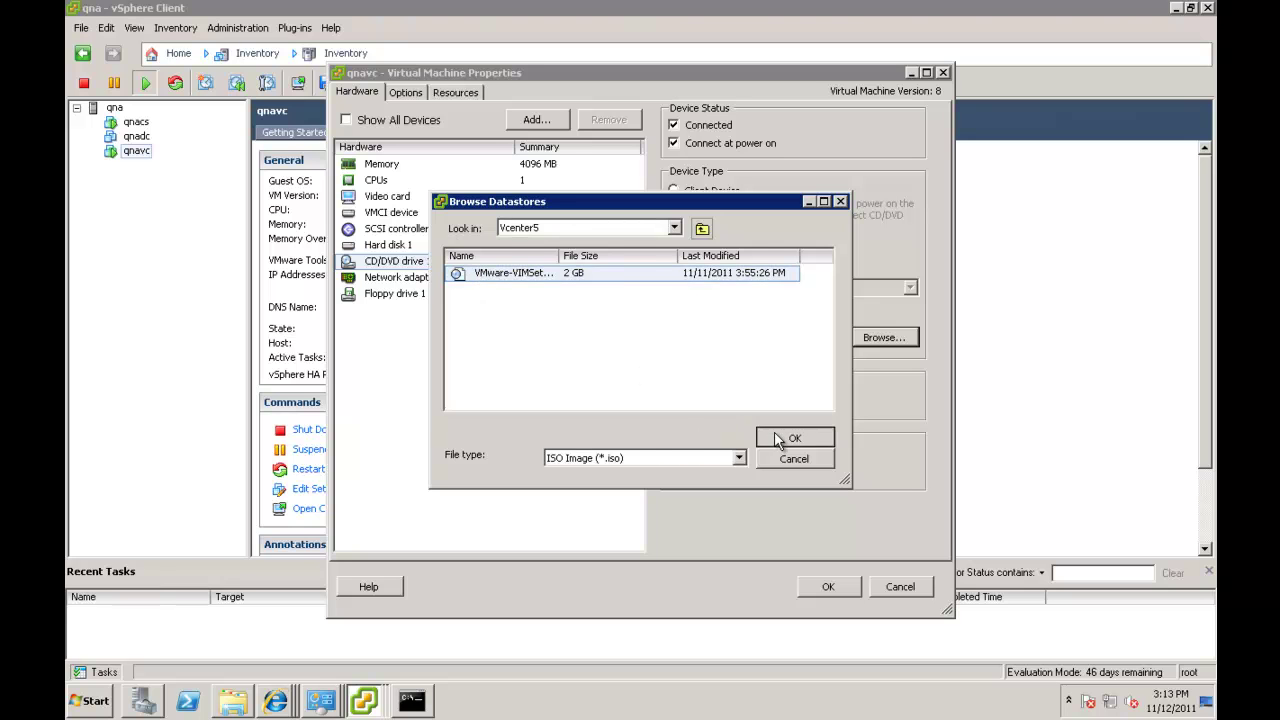
{"action": "left_click", "coordinate": [837, 585]}
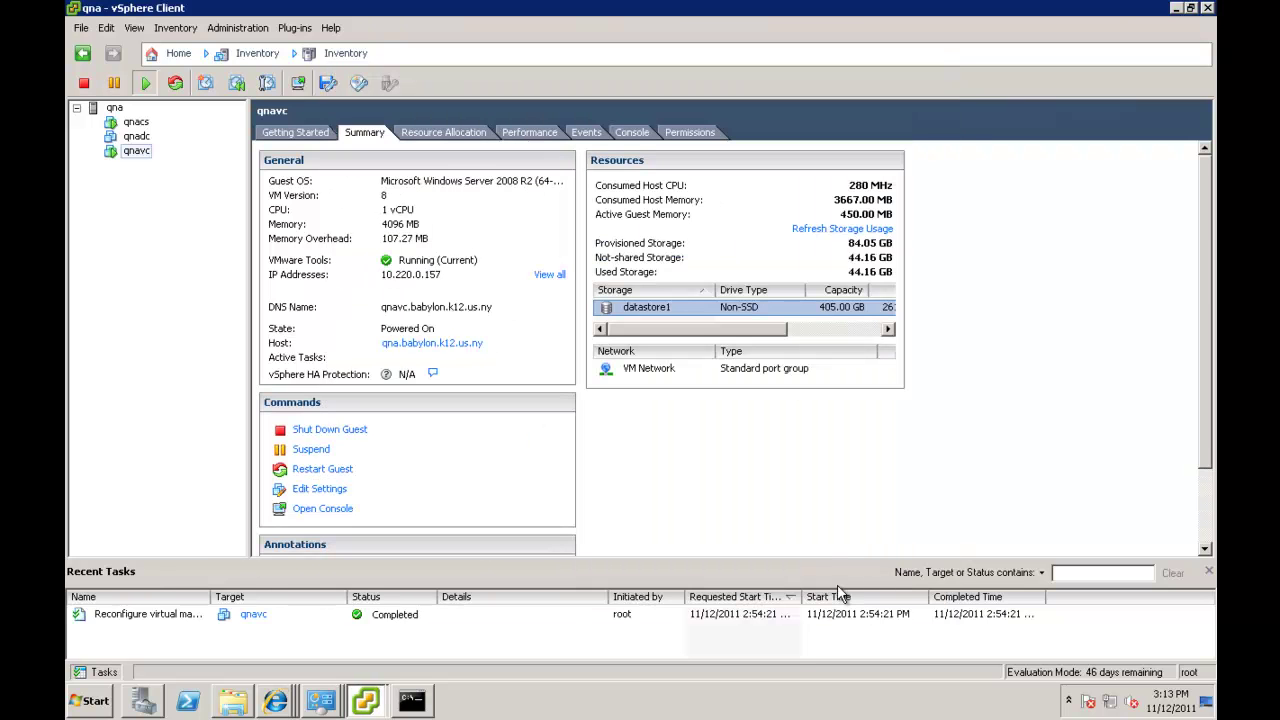
Switch to the 10.220.0.157 session and confirm the Vcenter5 database in SQL Server Management Studio.
{"action": "mouse_move", "coordinate": [727, 4]}
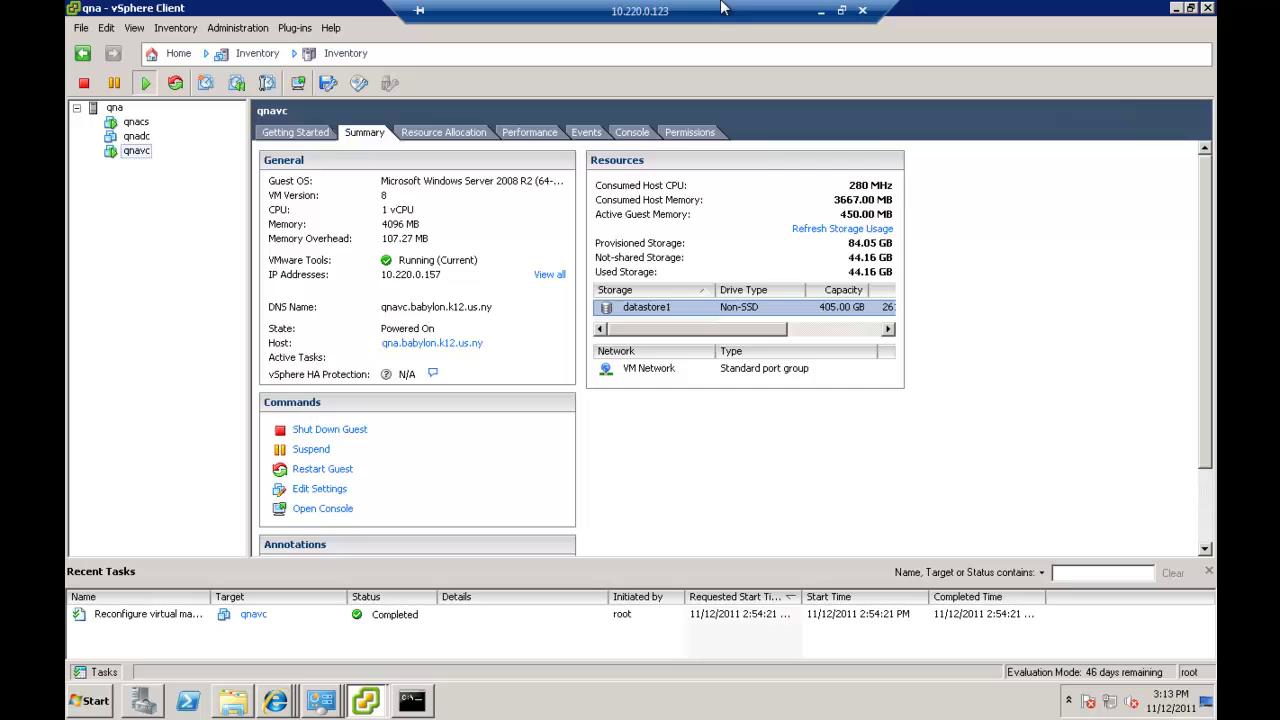
{"action": "left_click", "coordinate": [821, 12]}
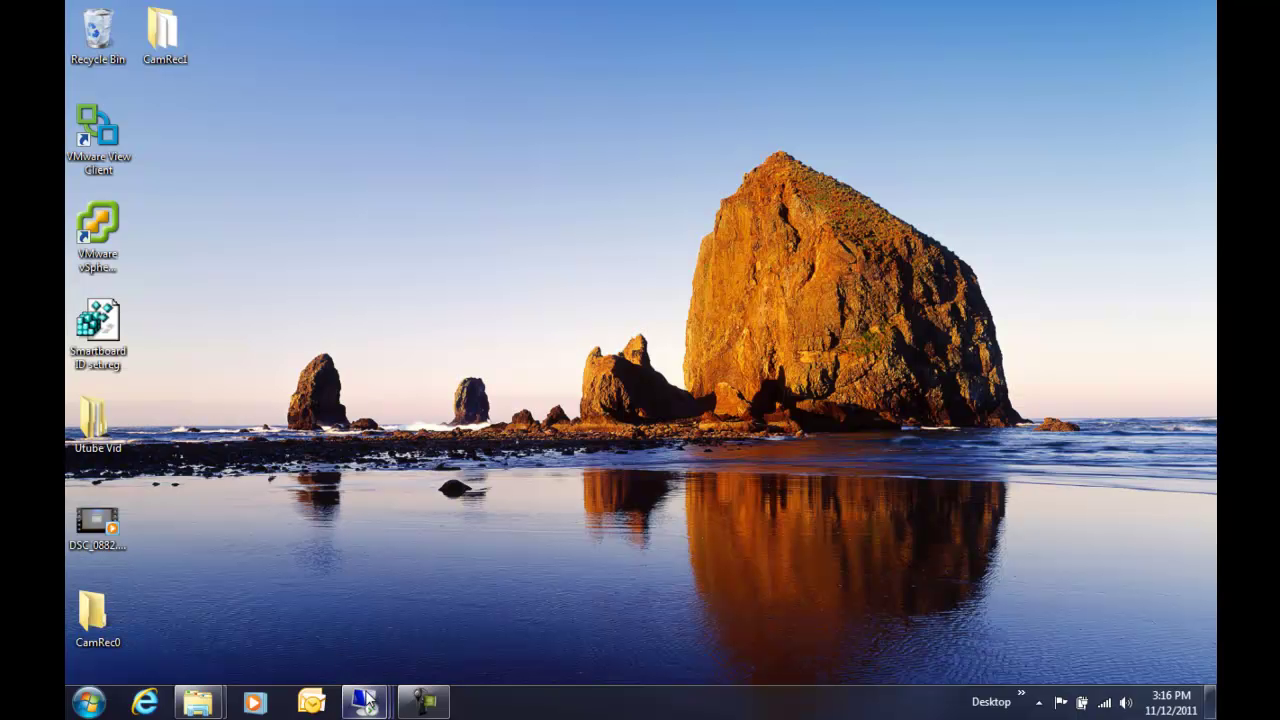
{"action": "mouse_move", "coordinate": [366, 704]}
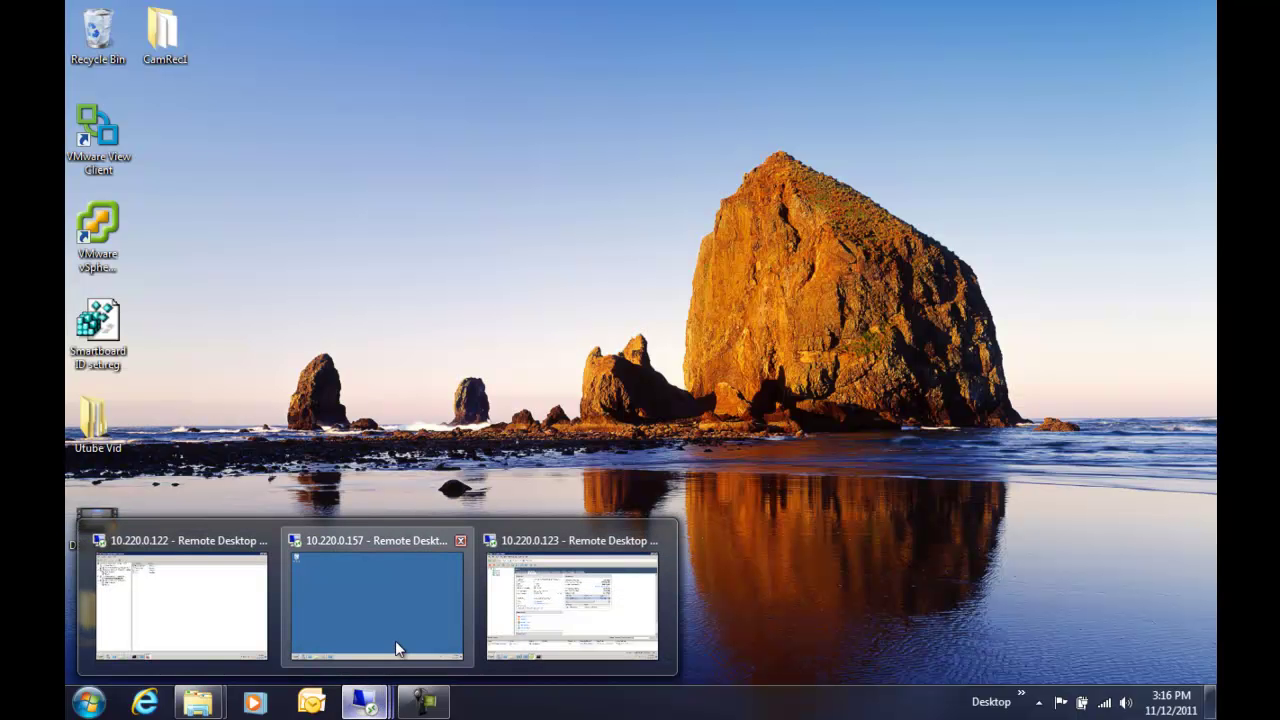
{"action": "left_click", "coordinate": [395, 641]}
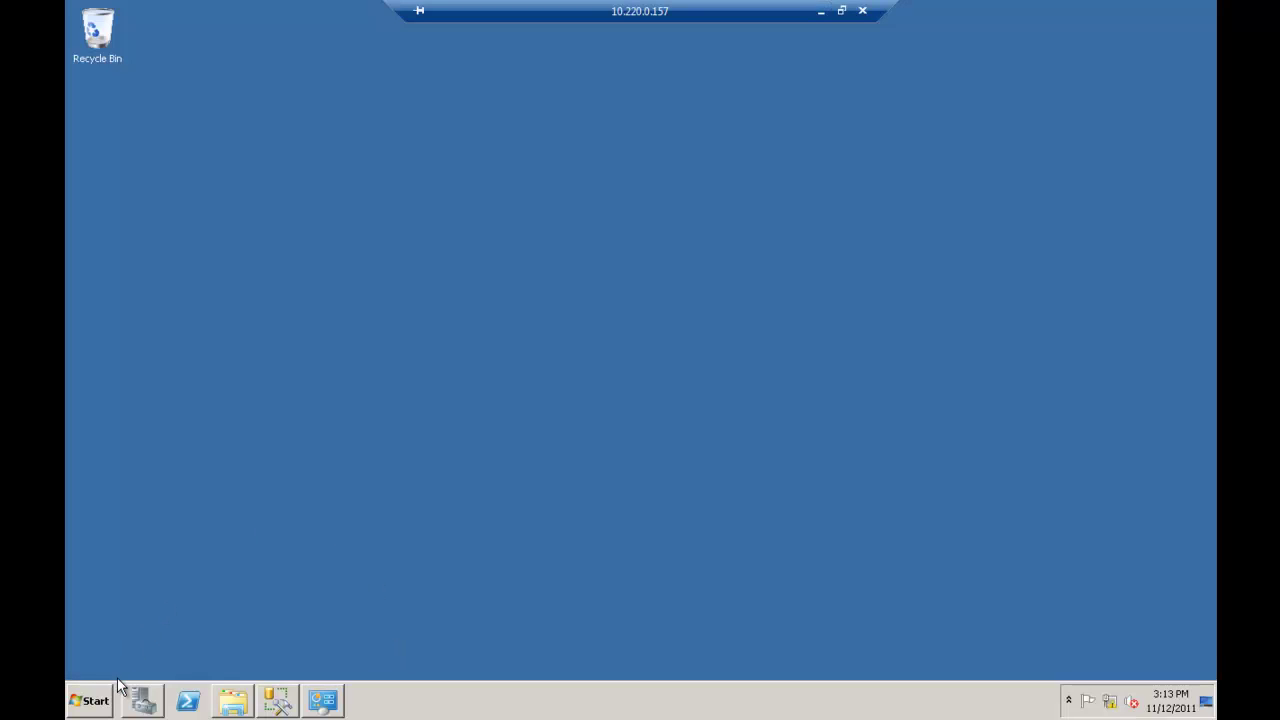
{"action": "left_click", "coordinate": [280, 702]}
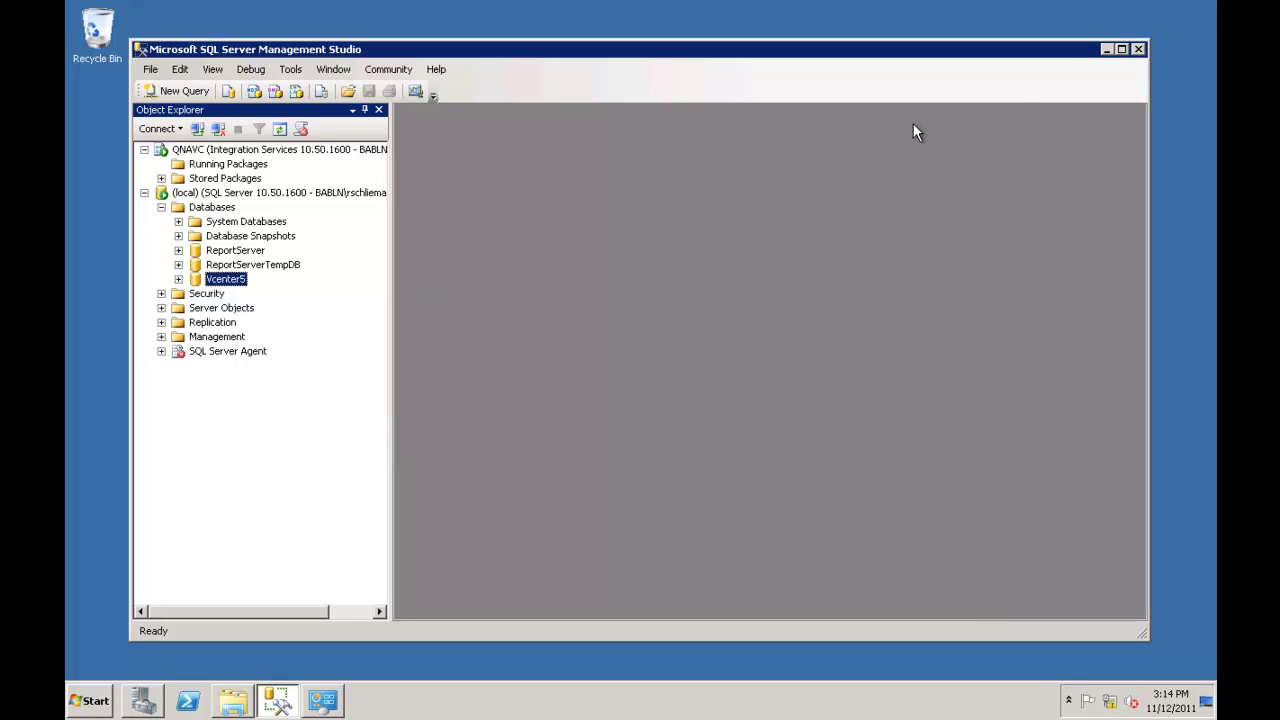
{"action": "left_click", "coordinate": [1106, 50]}
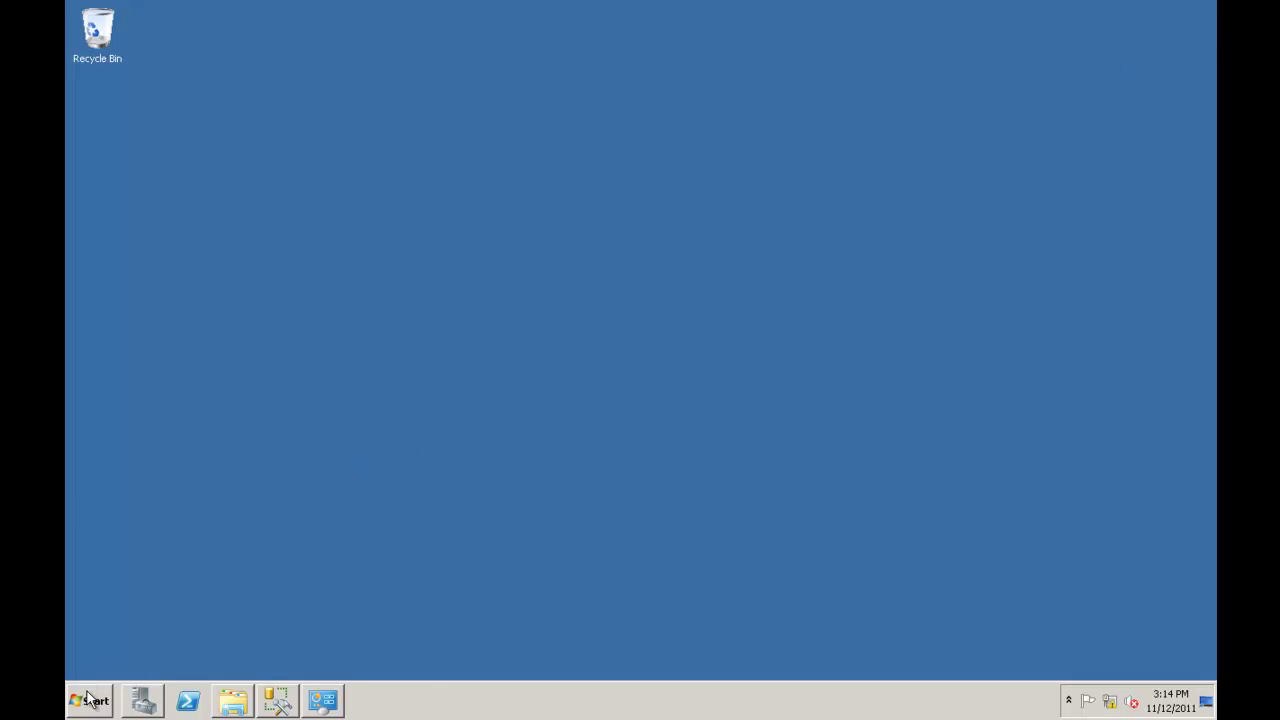
Run the vCenter Server install from DVD Drive (D:) VMware VIM, approving the UAC prompt.
{"action": "left_click", "coordinate": [88, 699]}
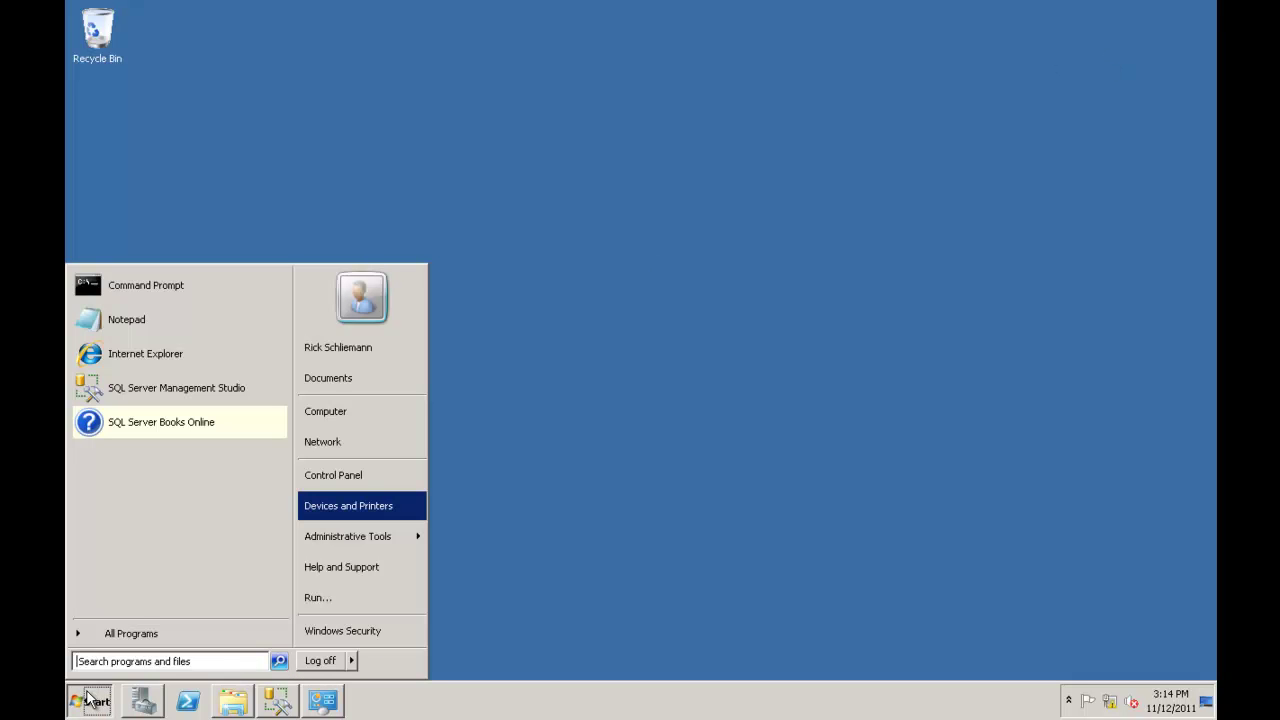
{"action": "left_click", "coordinate": [329, 413]}
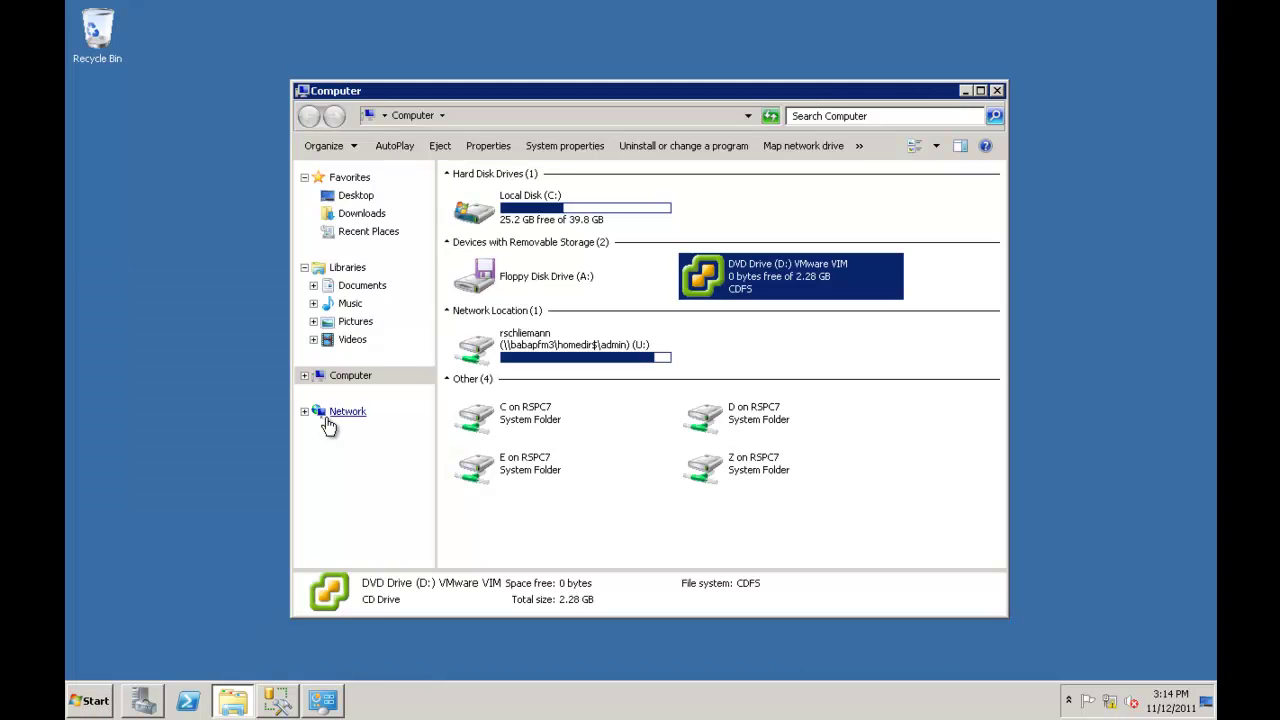
{"action": "double_click", "coordinate": [700, 283]}
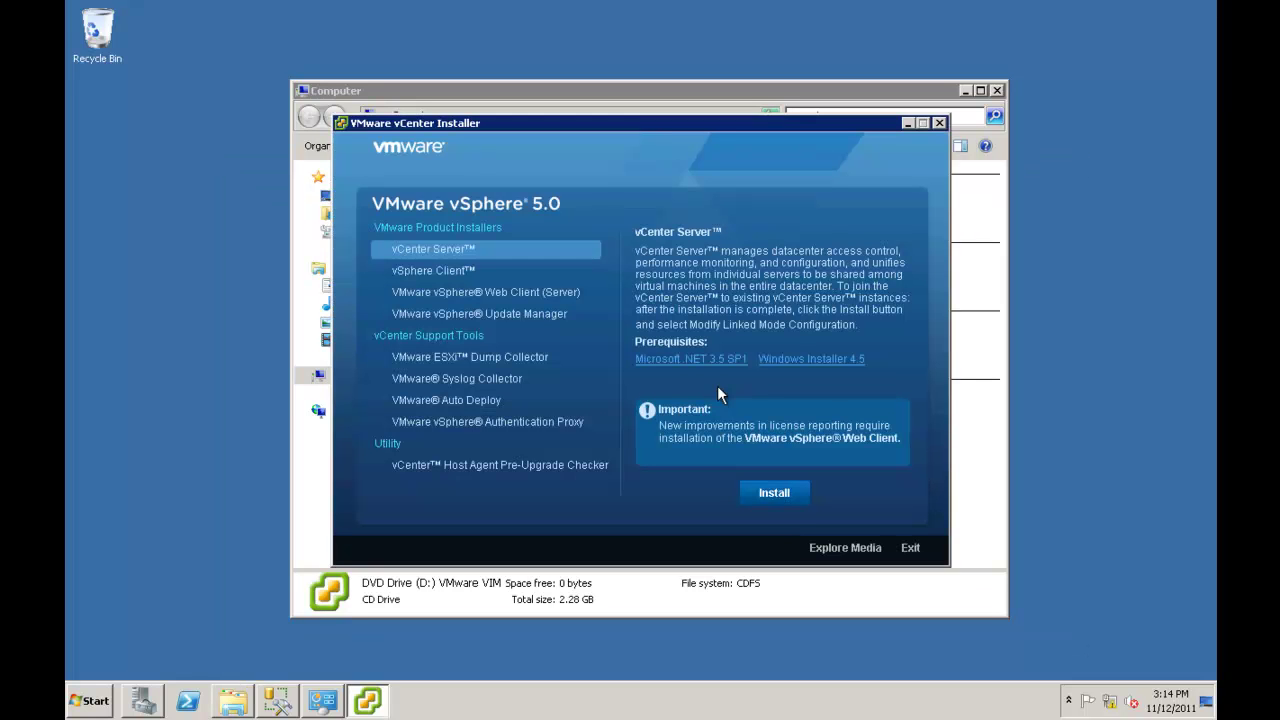
{"action": "left_click", "coordinate": [775, 493]}
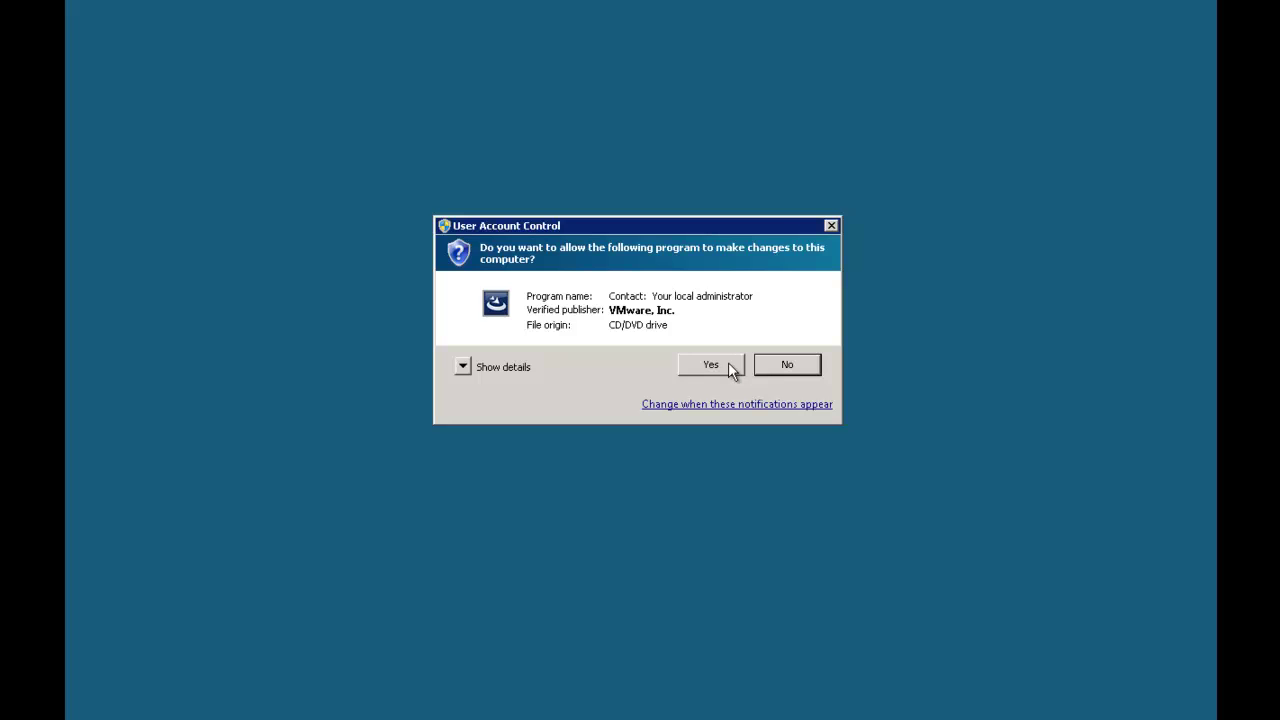
{"action": "left_click", "coordinate": [787, 366]}
{"action": "left_click", "coordinate": [708, 365]}
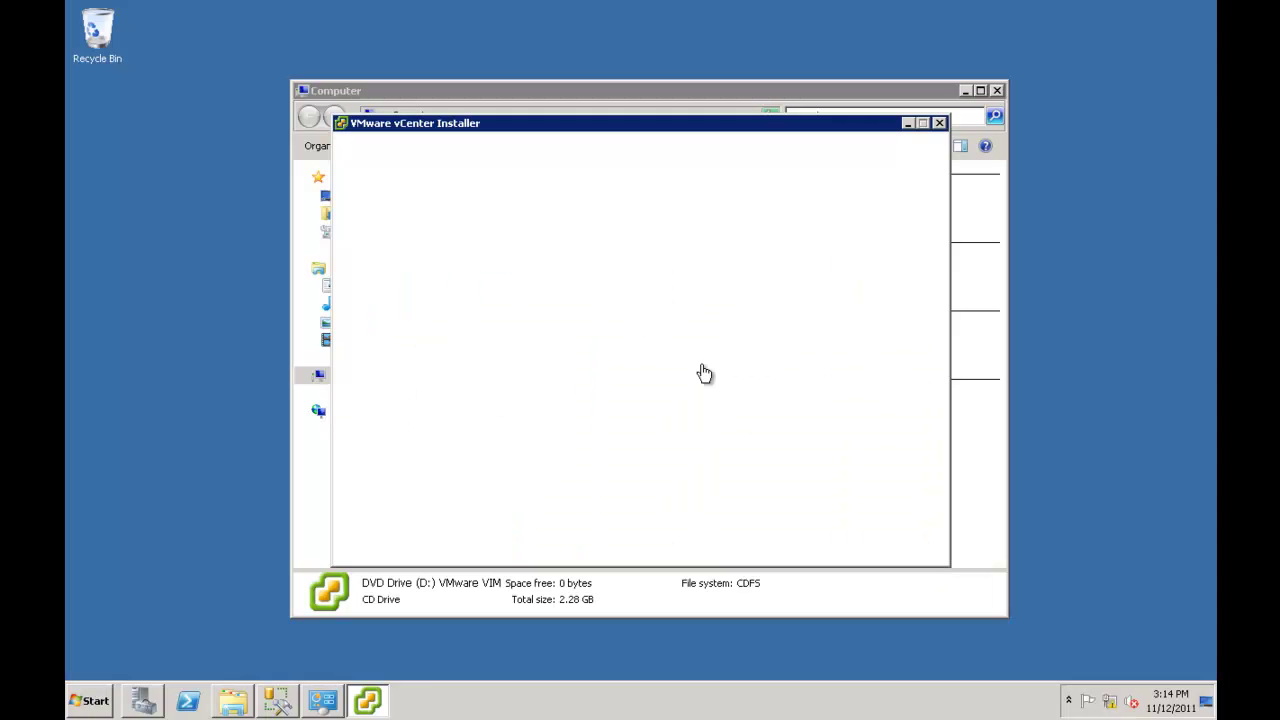
Accept the default setup language so the vCenter Server 5.0 InstallShield wizard loads.
{"action": "left_click", "coordinate": [681, 390]}
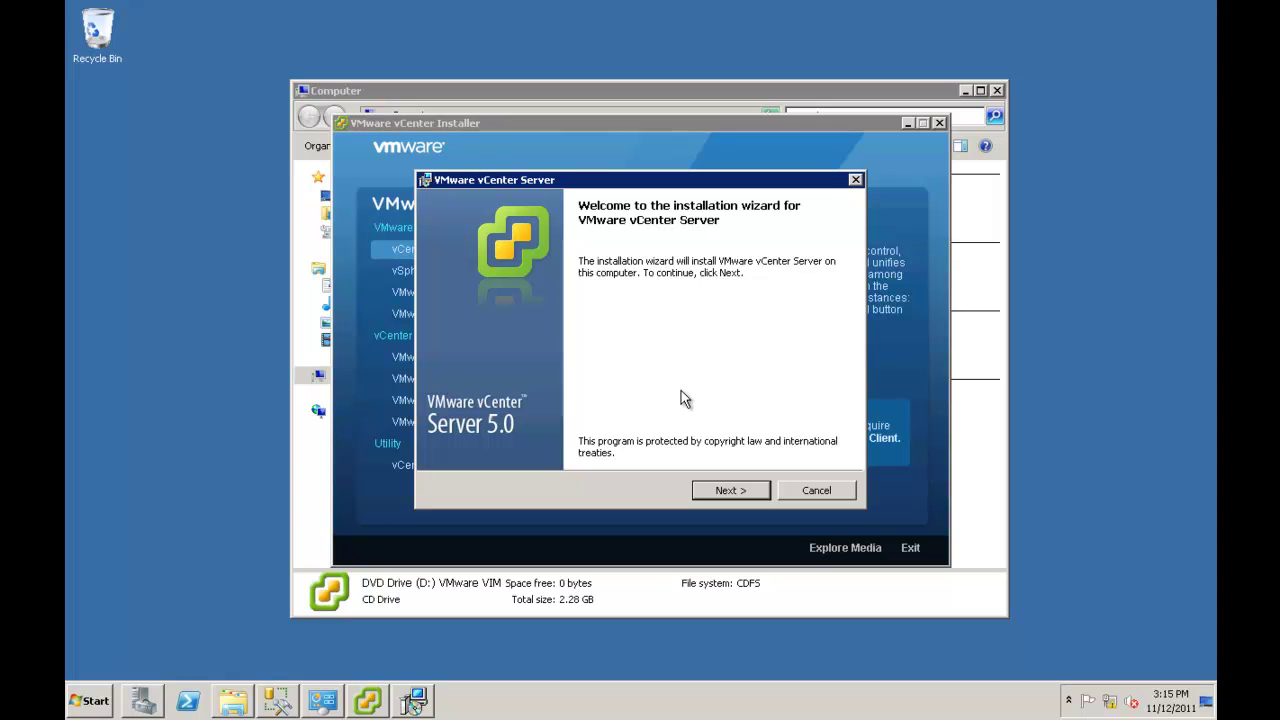
Move past the welcome and patent pages and agree to the license terms.
{"action": "left_click", "coordinate": [727, 494]}
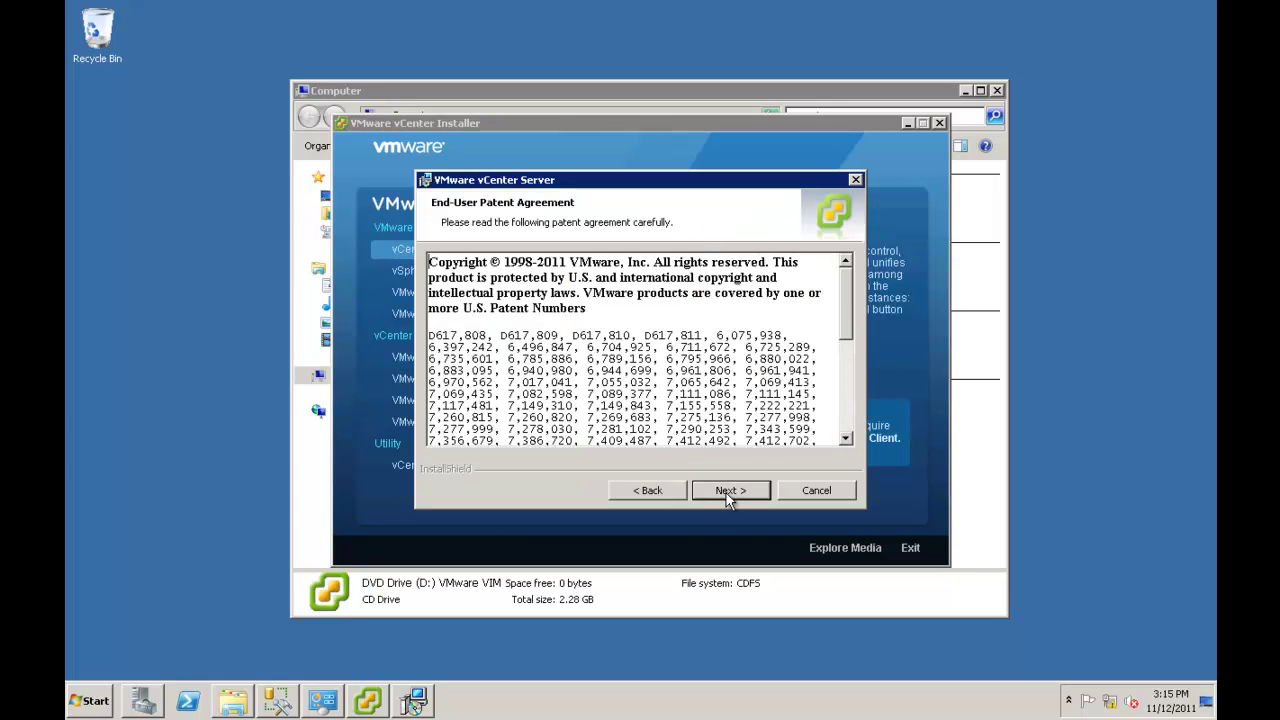
{"action": "left_click", "coordinate": [726, 490]}
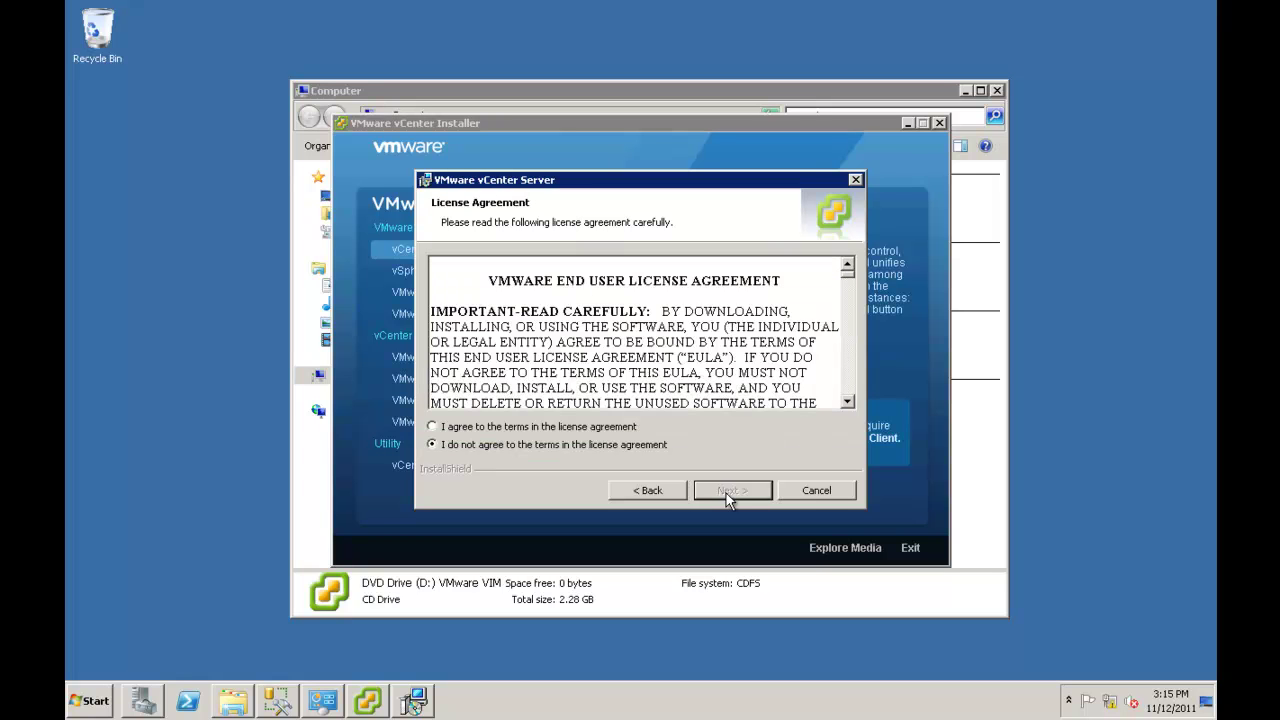
{"action": "left_click", "coordinate": [435, 428]}
{"action": "left_click", "coordinate": [727, 492]}
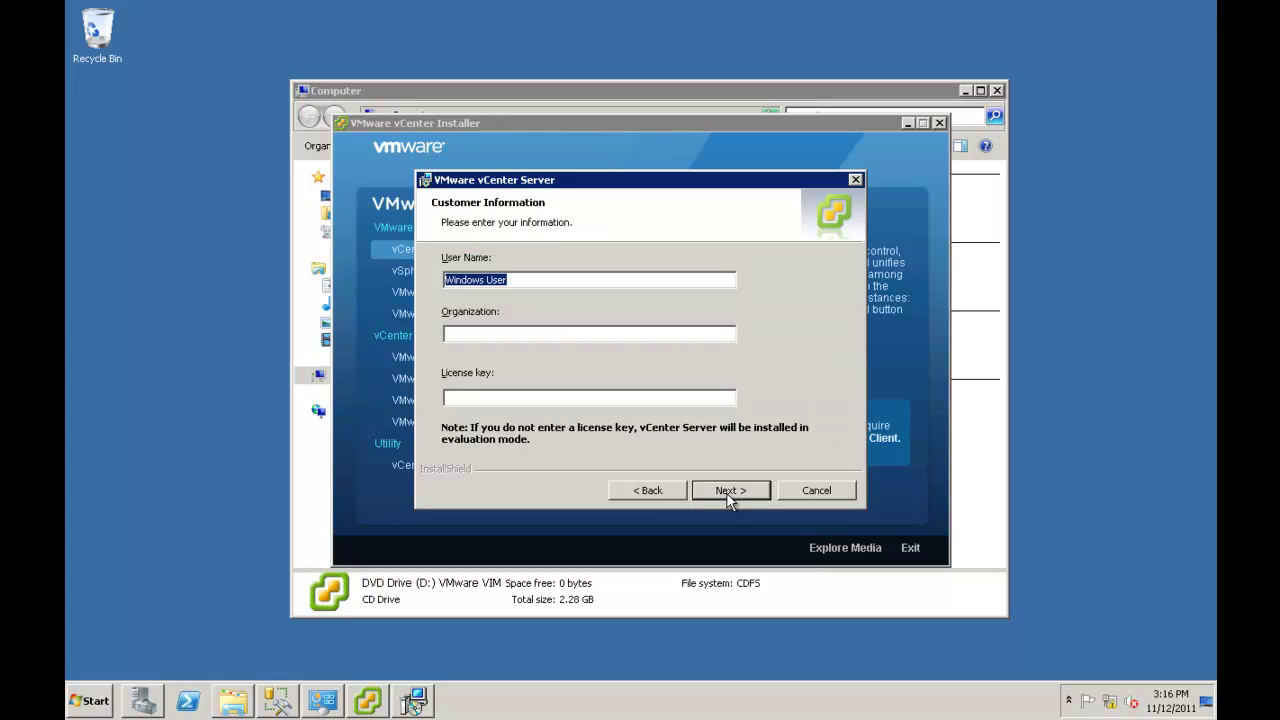
Enter organization 'Demo' and choose to use an existing supported database.
{"action": "left_click", "coordinate": [536, 334]}
{"action": "type", "text": "D"}
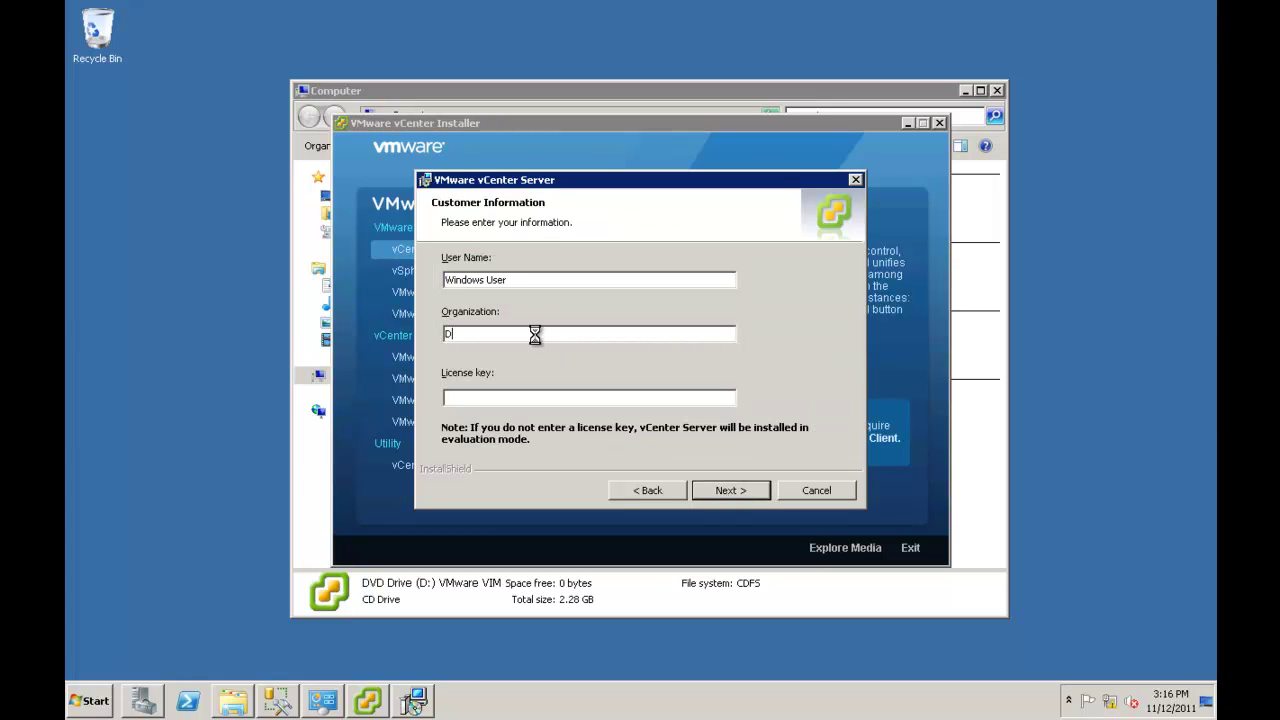
{"action": "type", "text": "emo"}
{"action": "left_click", "coordinate": [741, 491]}
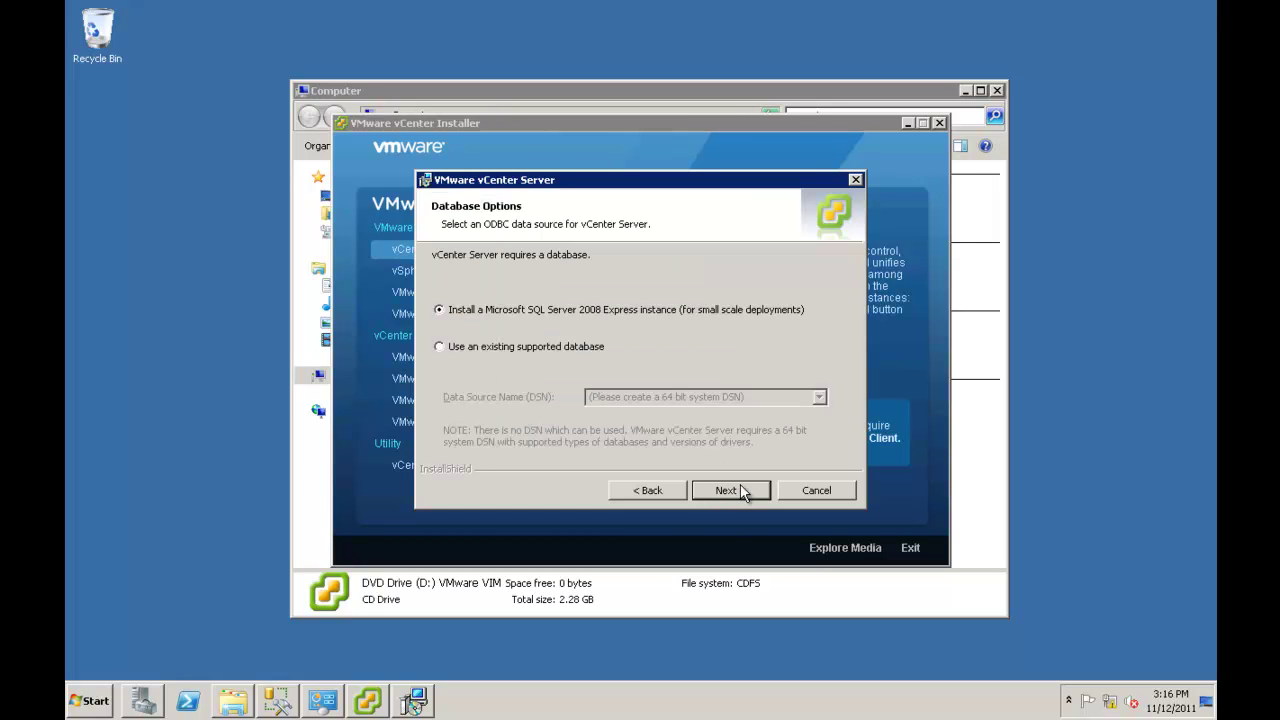
{"action": "left_click", "coordinate": [439, 346]}
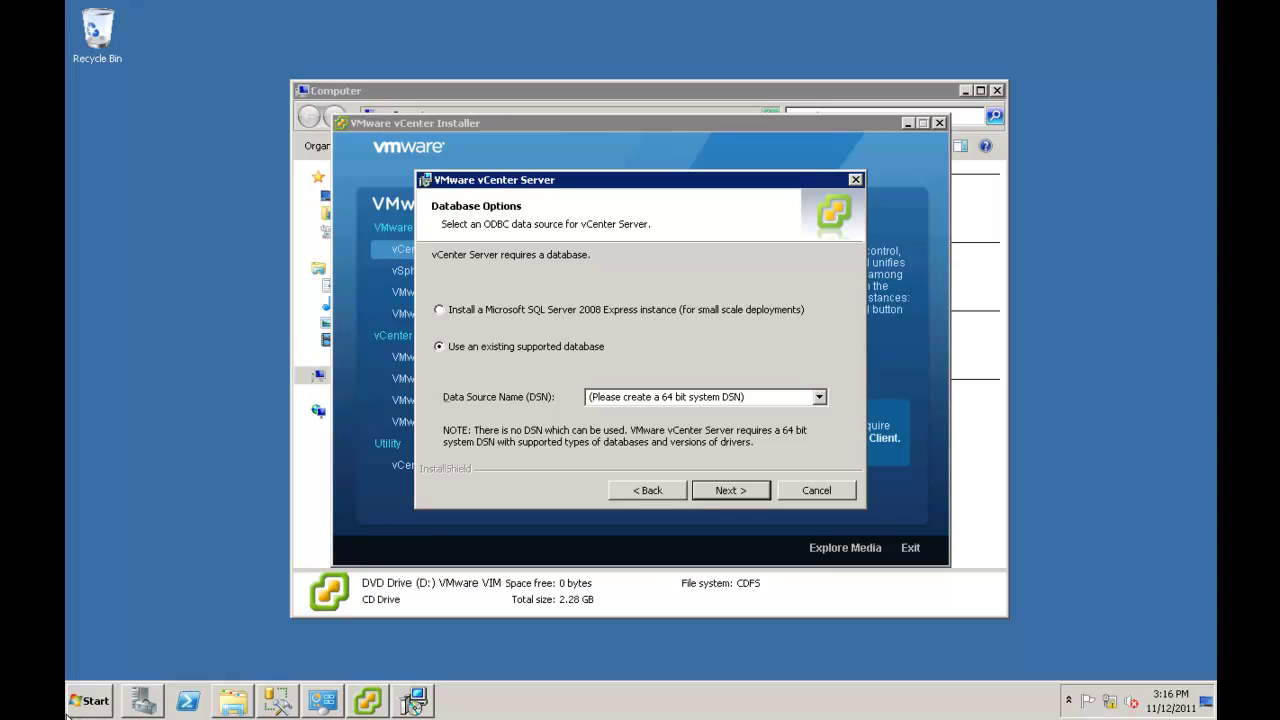
{"action": "left_click", "coordinate": [70, 708]}
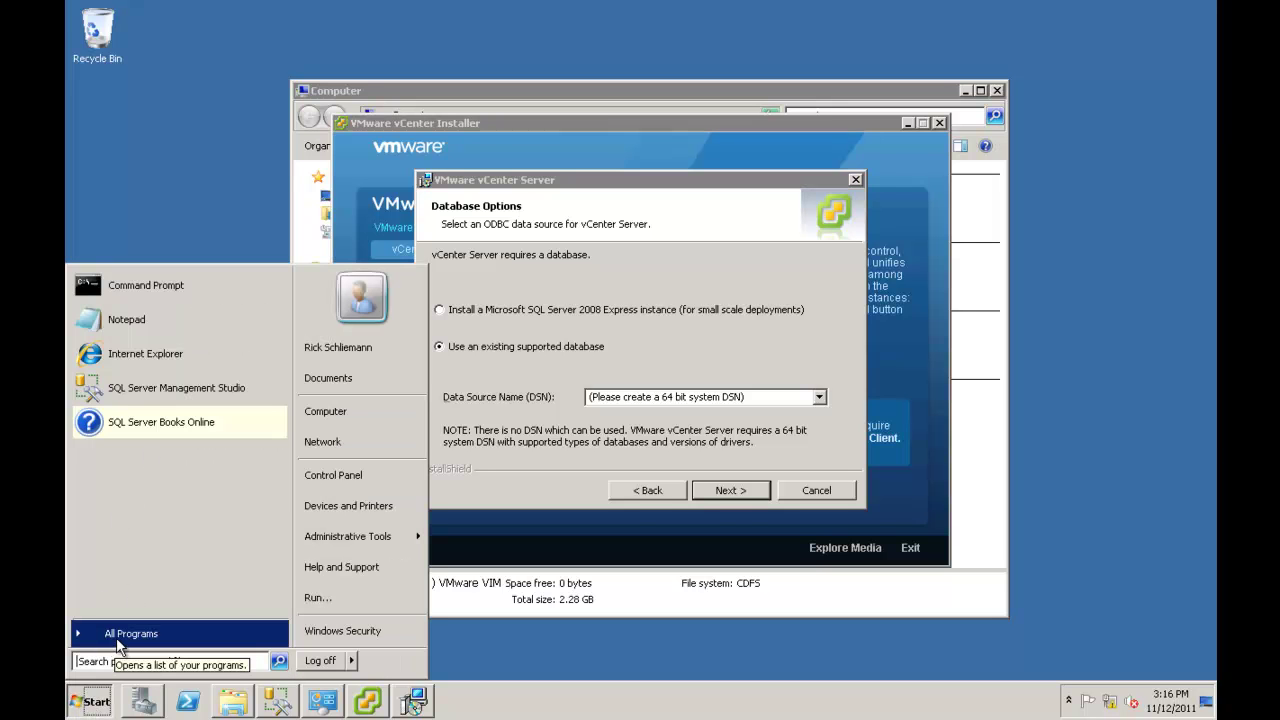
In Data Sources (ODBC), add a new System DSN with the SQL Server Native Client 10.0 driver.
{"action": "mouse_move", "coordinate": [385, 540]}
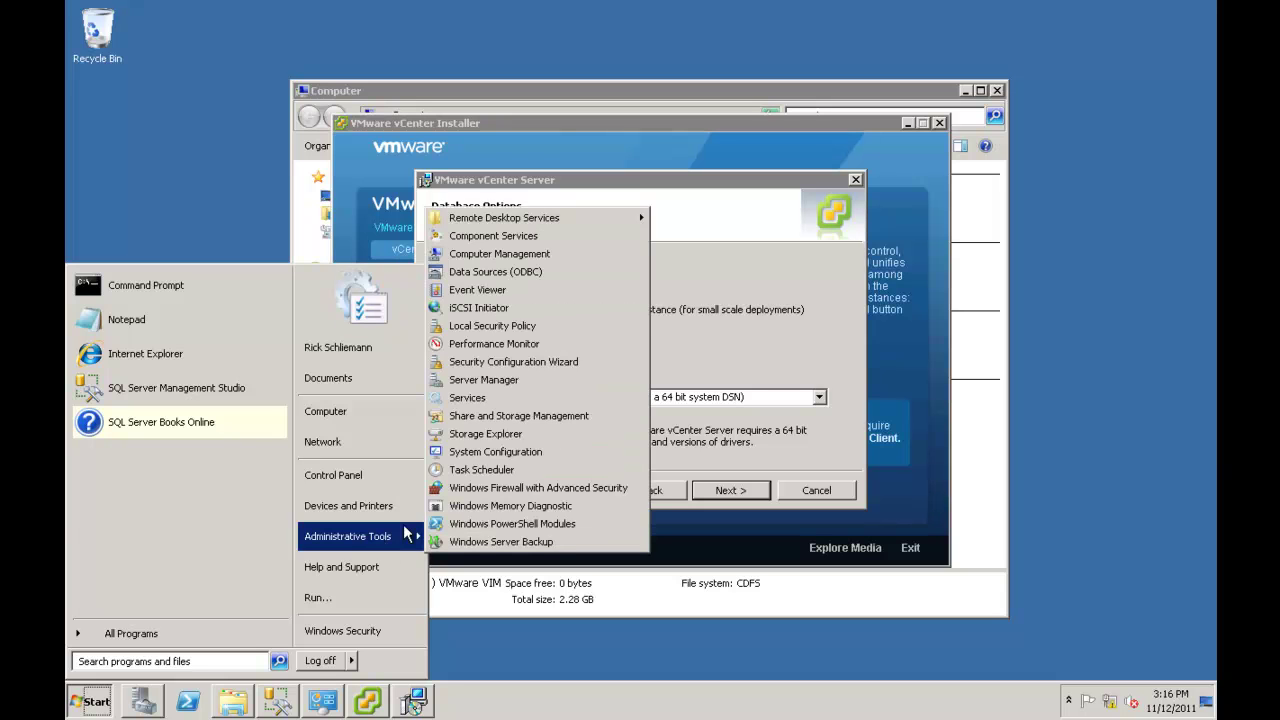
{"action": "left_click", "coordinate": [487, 271]}
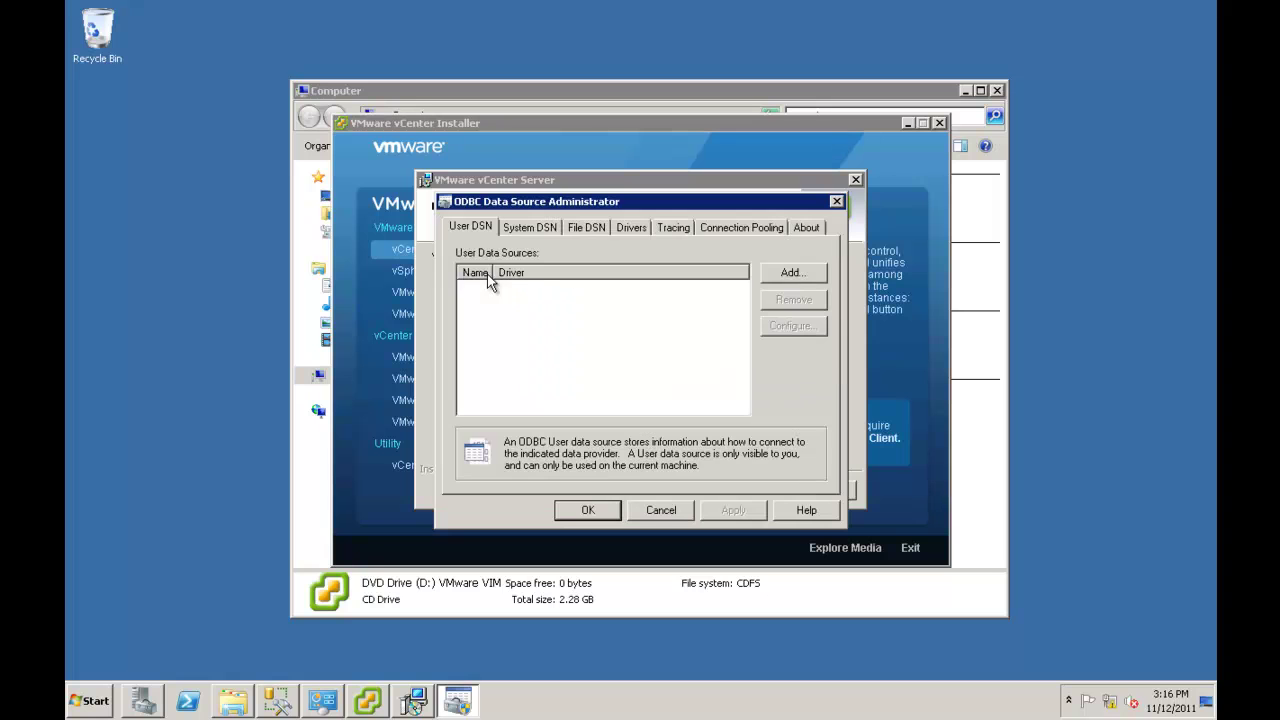
{"action": "left_click", "coordinate": [540, 230]}
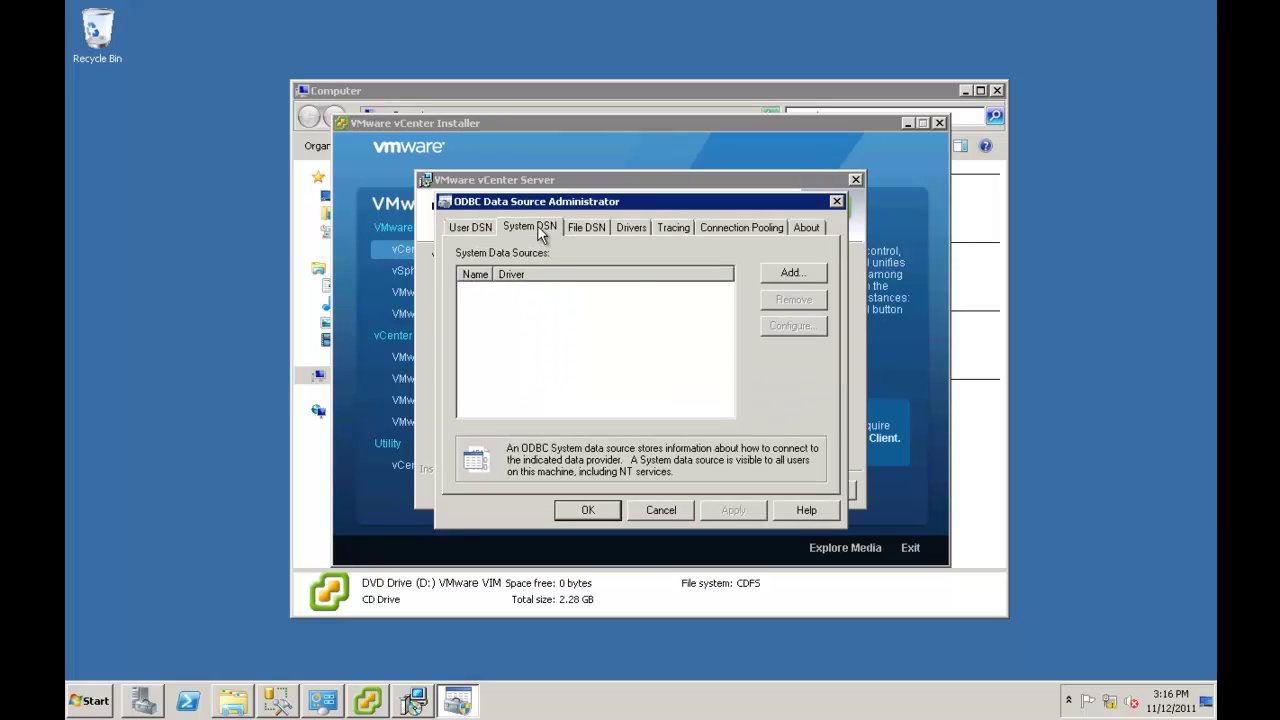
{"action": "left_click", "coordinate": [785, 274]}
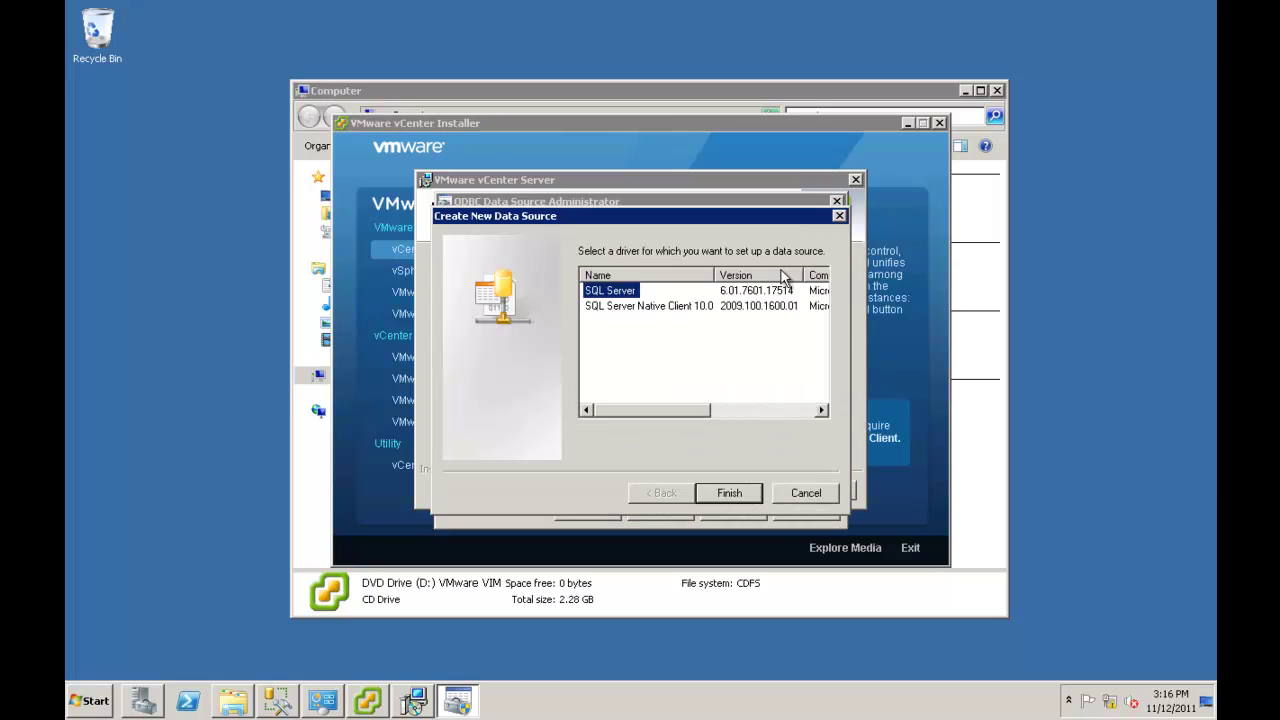
{"action": "left_click", "coordinate": [660, 306]}
{"action": "left_click", "coordinate": [731, 493]}
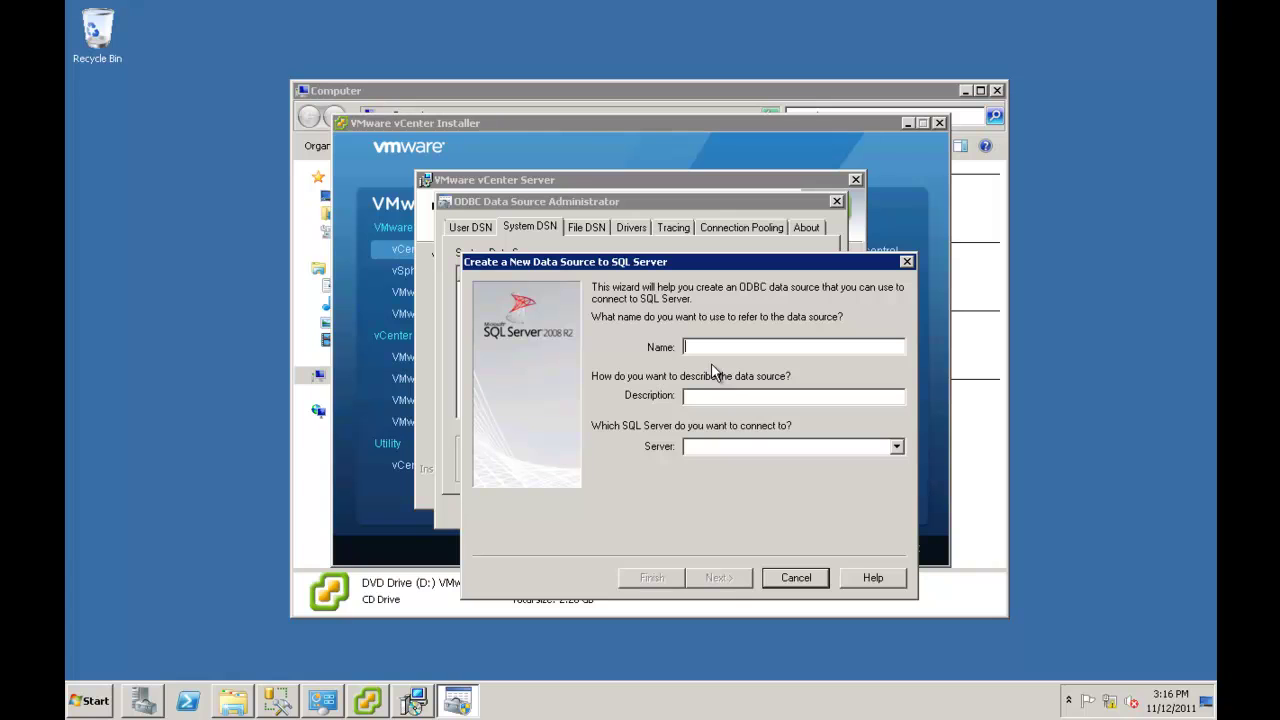
Name the data source Vcenter5, add a description, and point it at server QNAVC with Windows authentication.
{"action": "type", "text": "Vcente"}
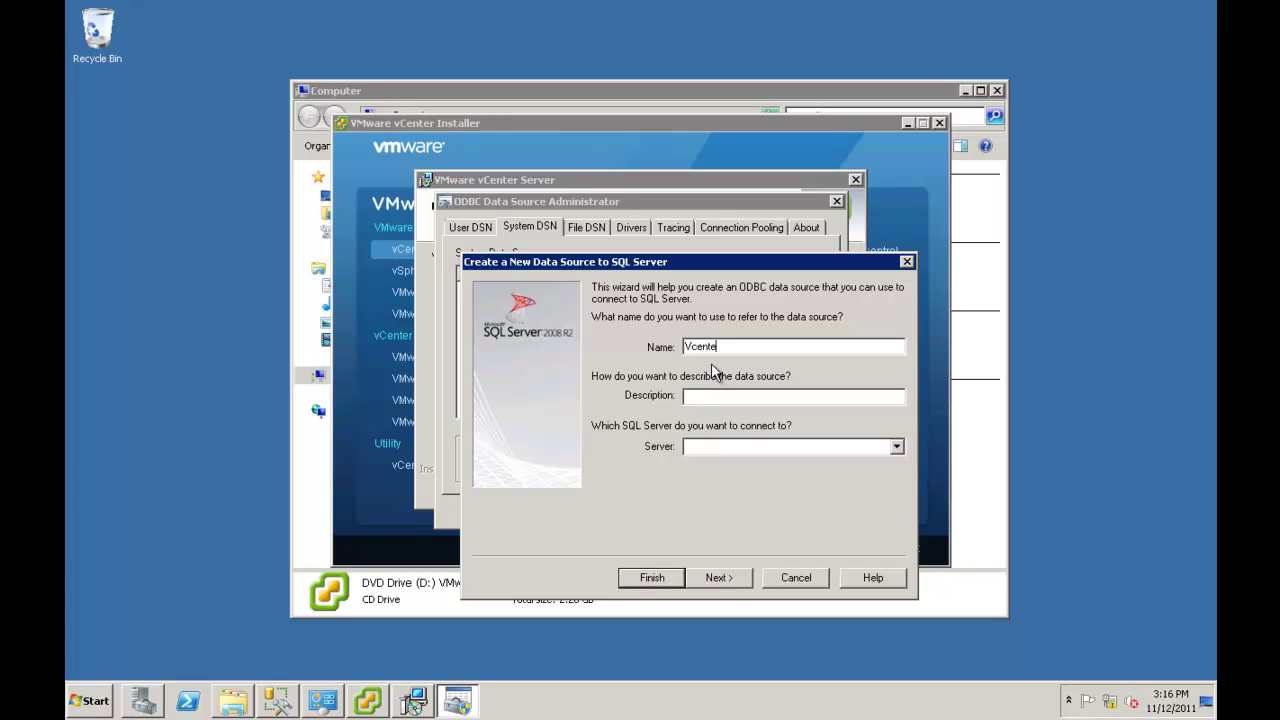
{"action": "type", "text": "r5"}
{"action": "left_click", "coordinate": [723, 396]}
{"action": "type", "text": "center 5.0"}
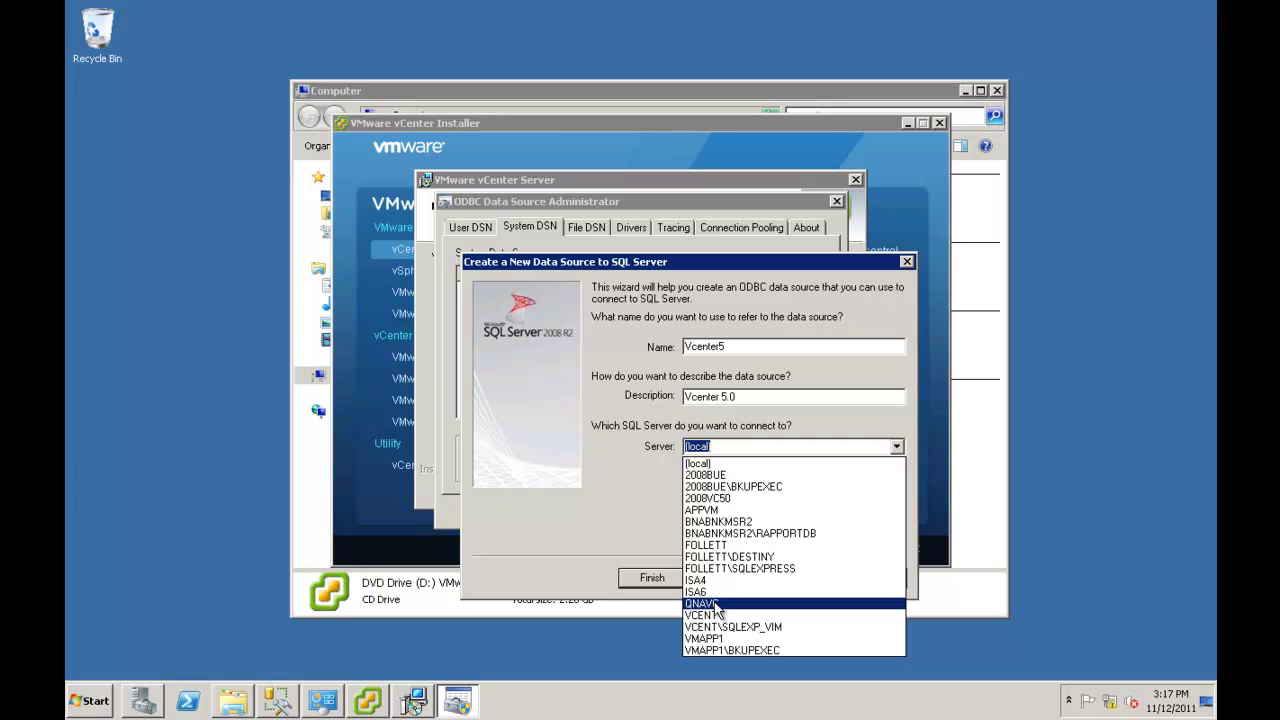
{"action": "left_click", "coordinate": [714, 603]}
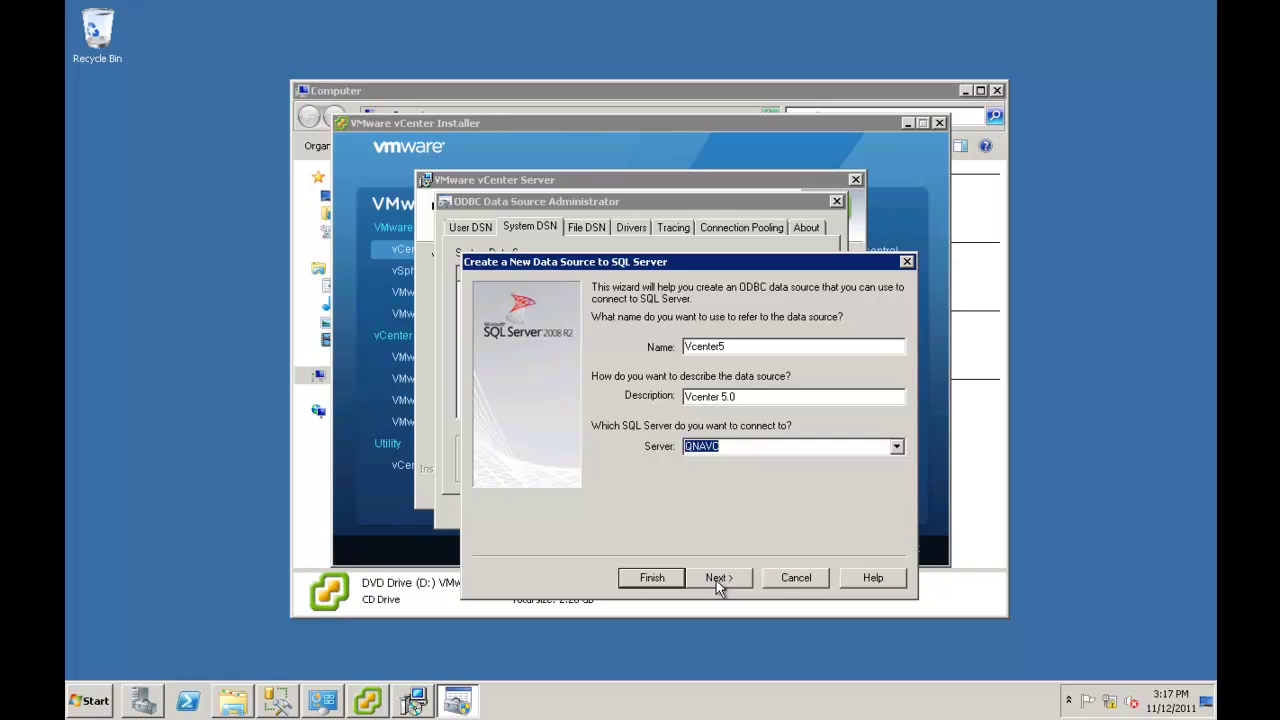
{"action": "left_click", "coordinate": [719, 580]}
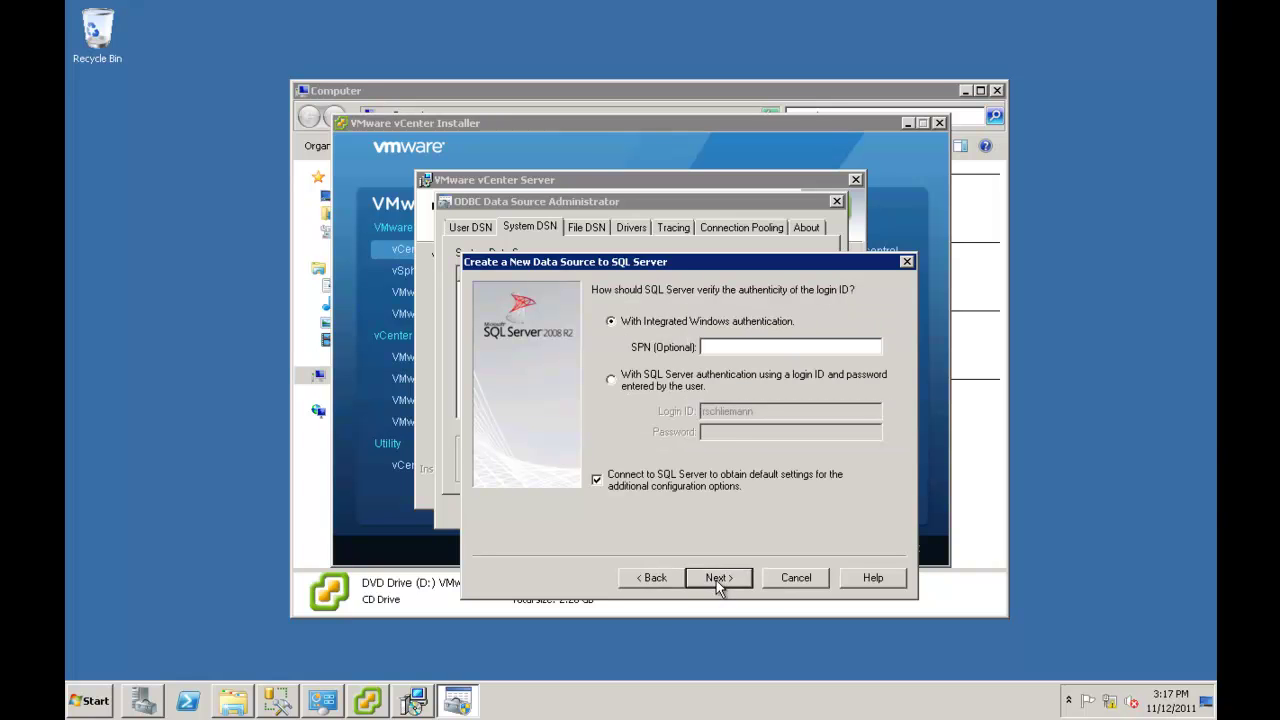
{"action": "left_click", "coordinate": [719, 578]}
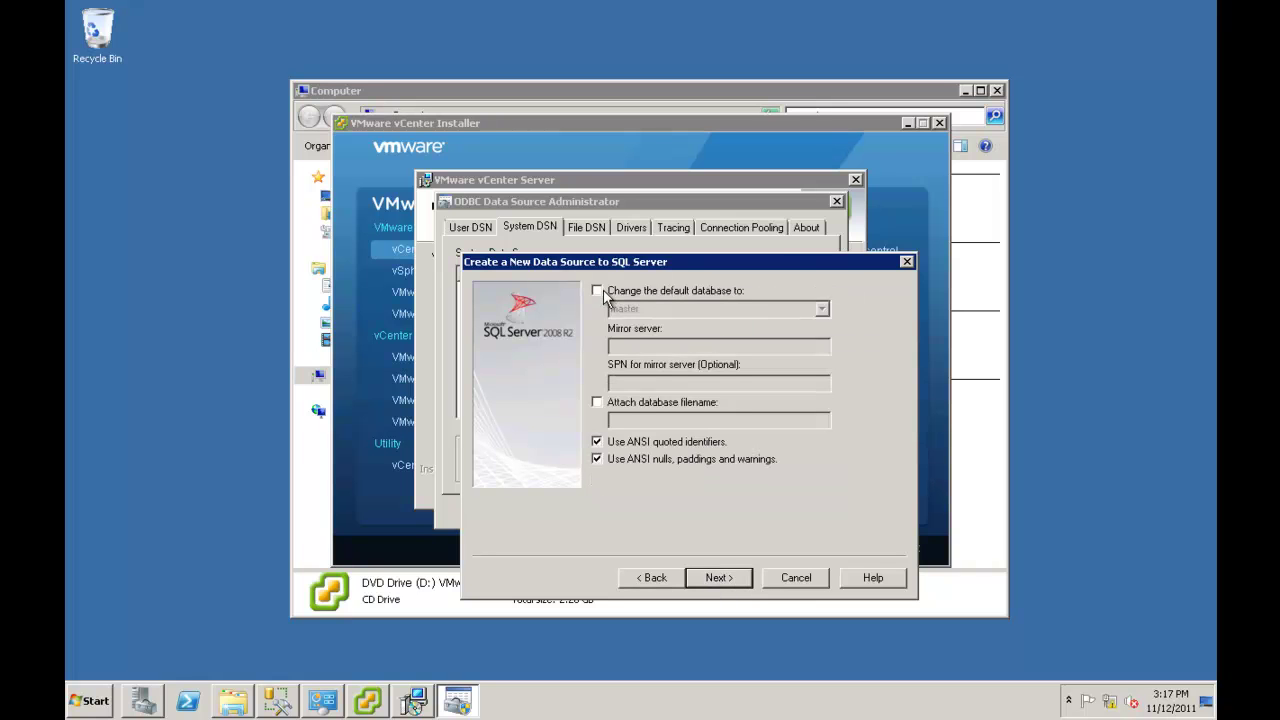
Set Vcenter5 as the default database and finish the data source setup.
{"action": "left_click", "coordinate": [599, 292]}
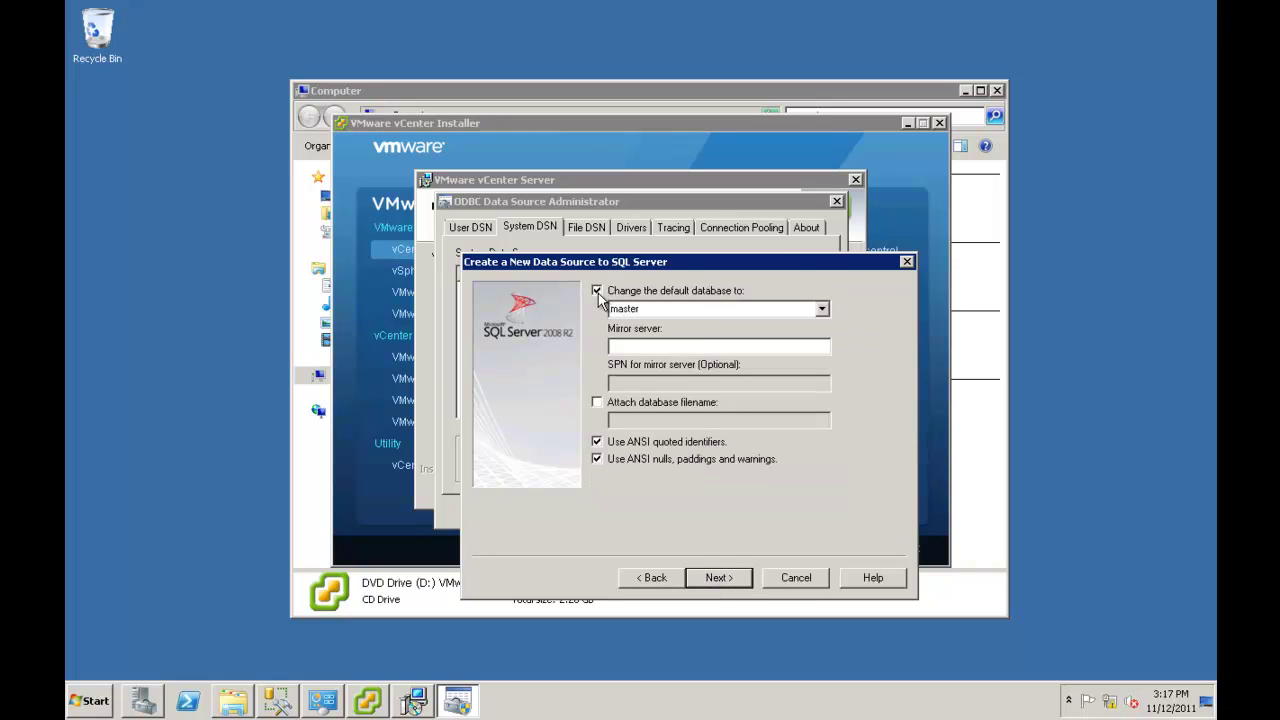
{"action": "left_click", "coordinate": [821, 310]}
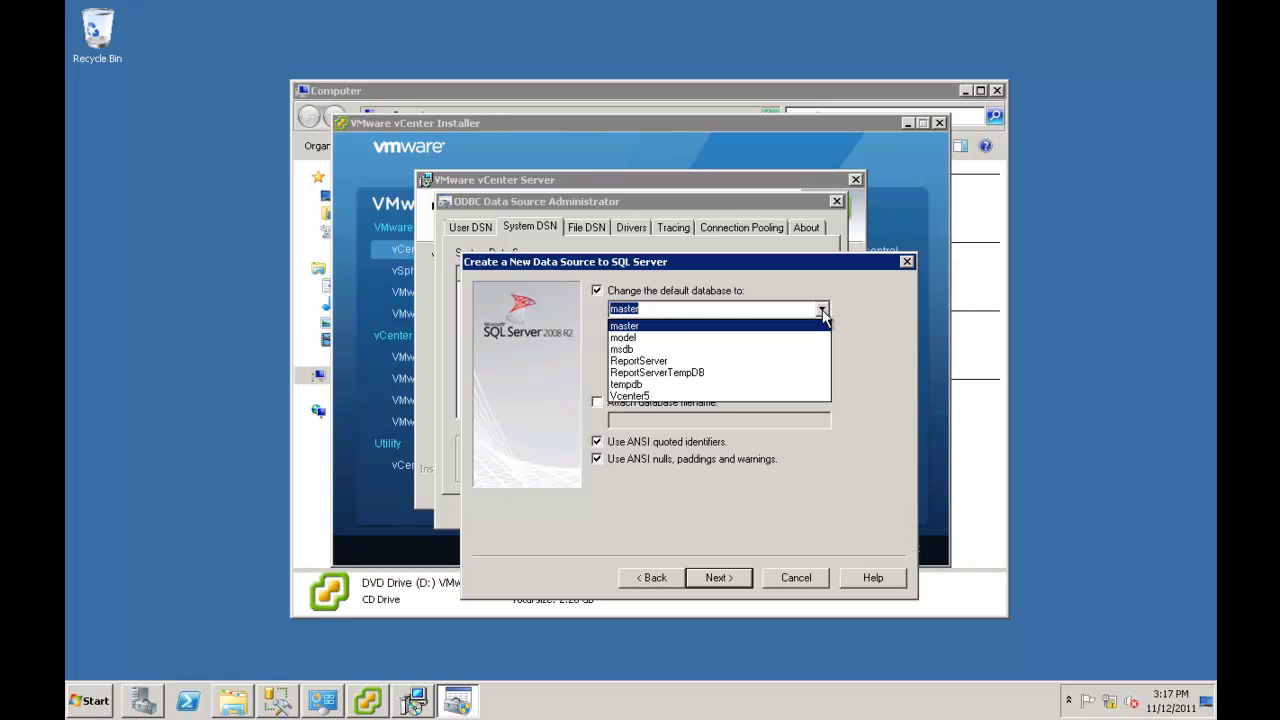
{"action": "left_click", "coordinate": [674, 396]}
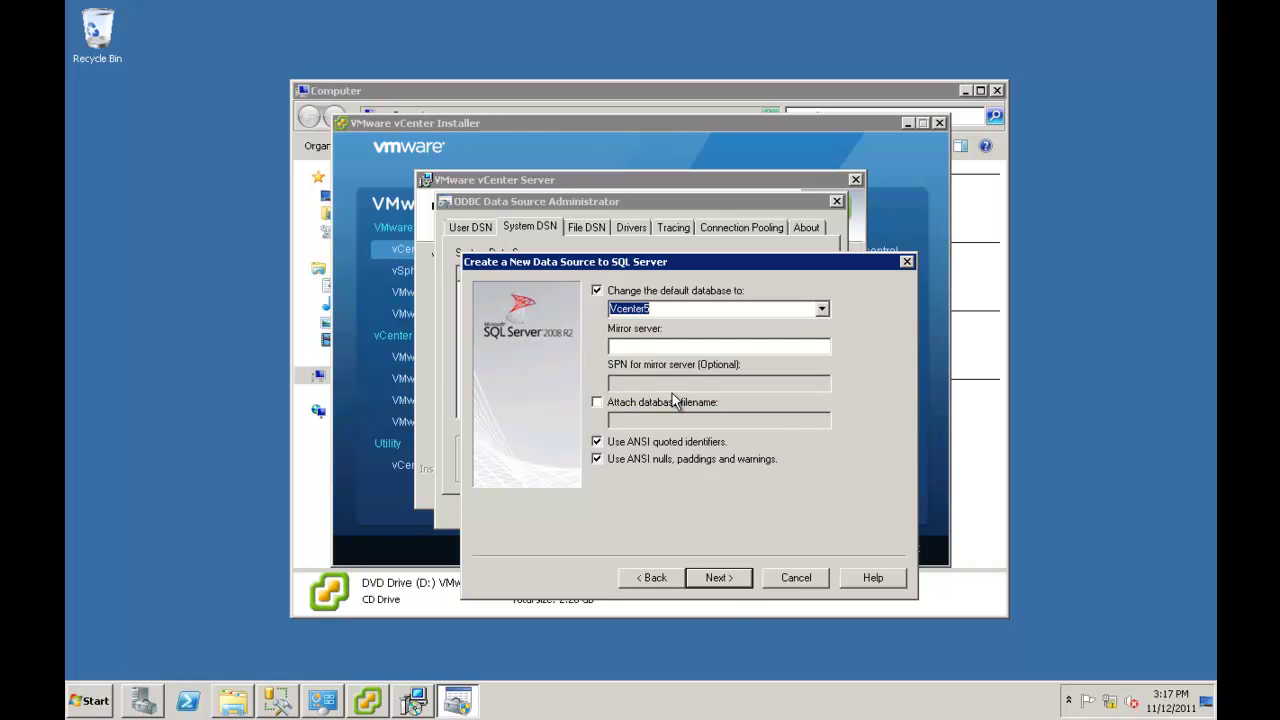
{"action": "left_click", "coordinate": [718, 578]}
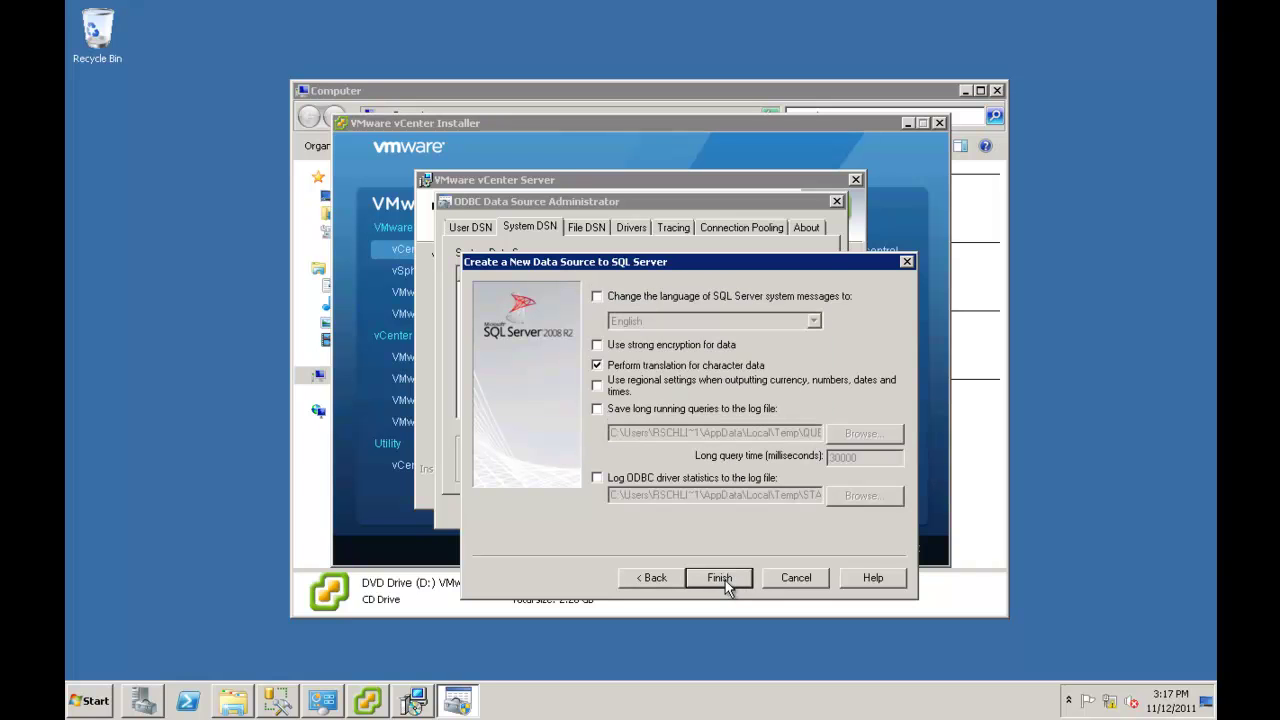
{"action": "left_click", "coordinate": [719, 578]}
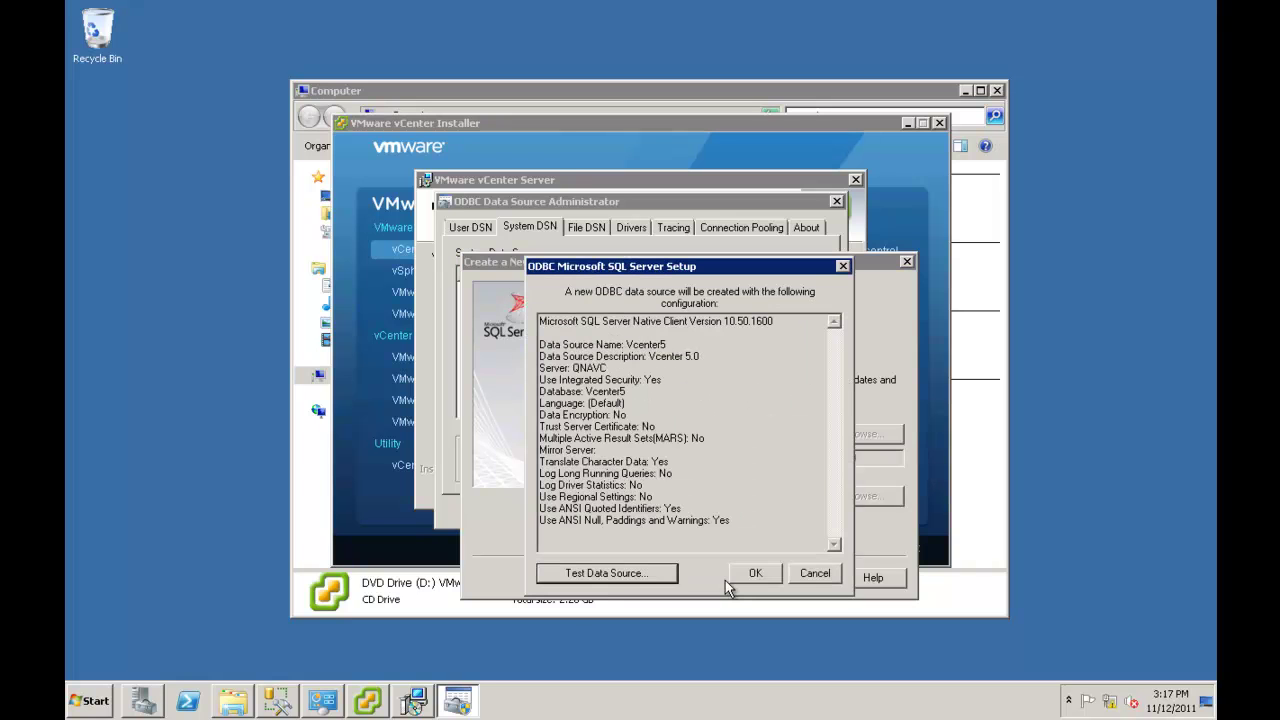
Test the Vcenter5 data source successfully, confirm it, and close the ODBC administrator.
{"action": "left_click", "coordinate": [619, 576]}
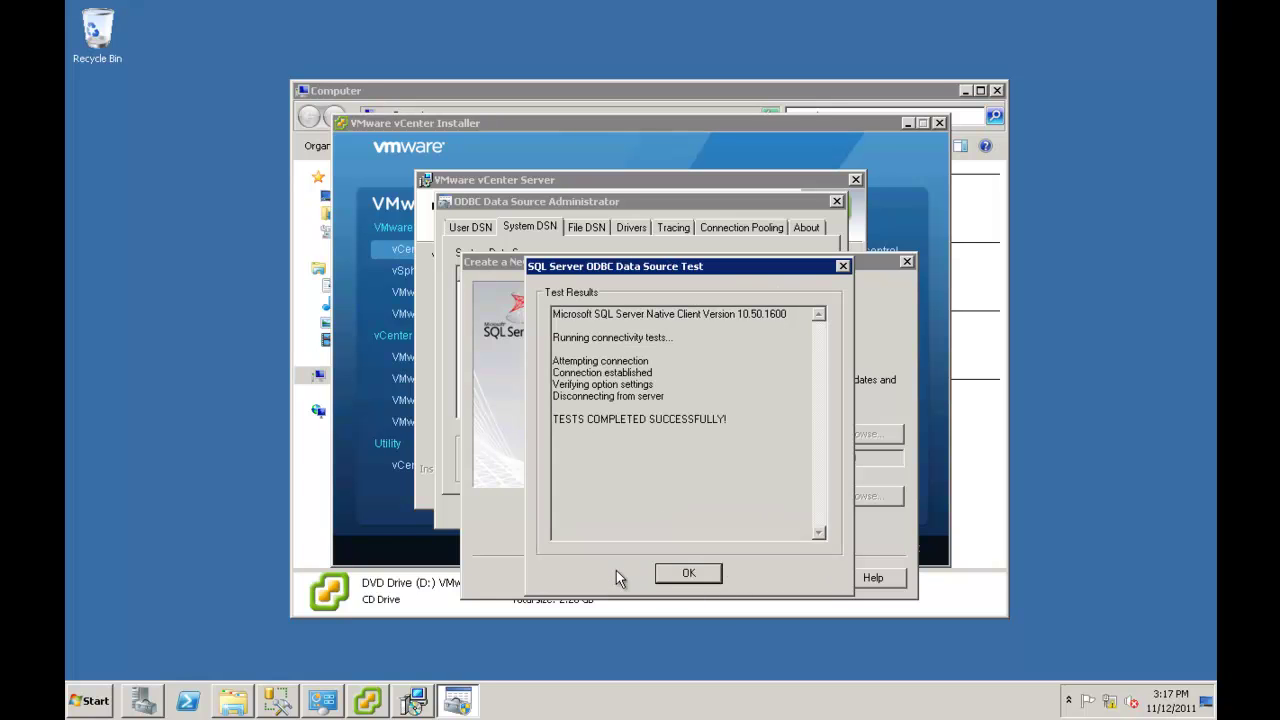
{"action": "left_click", "coordinate": [683, 575]}
{"action": "left_click", "coordinate": [755, 574]}
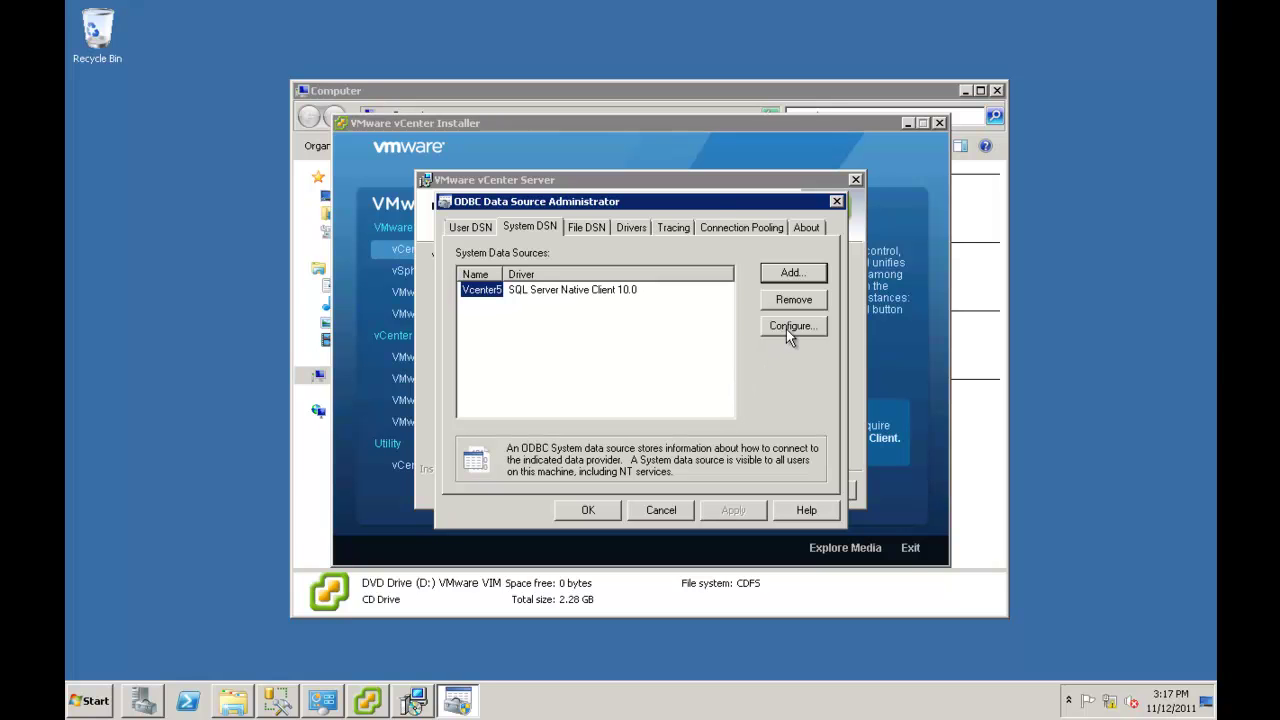
{"action": "left_click", "coordinate": [786, 329]}
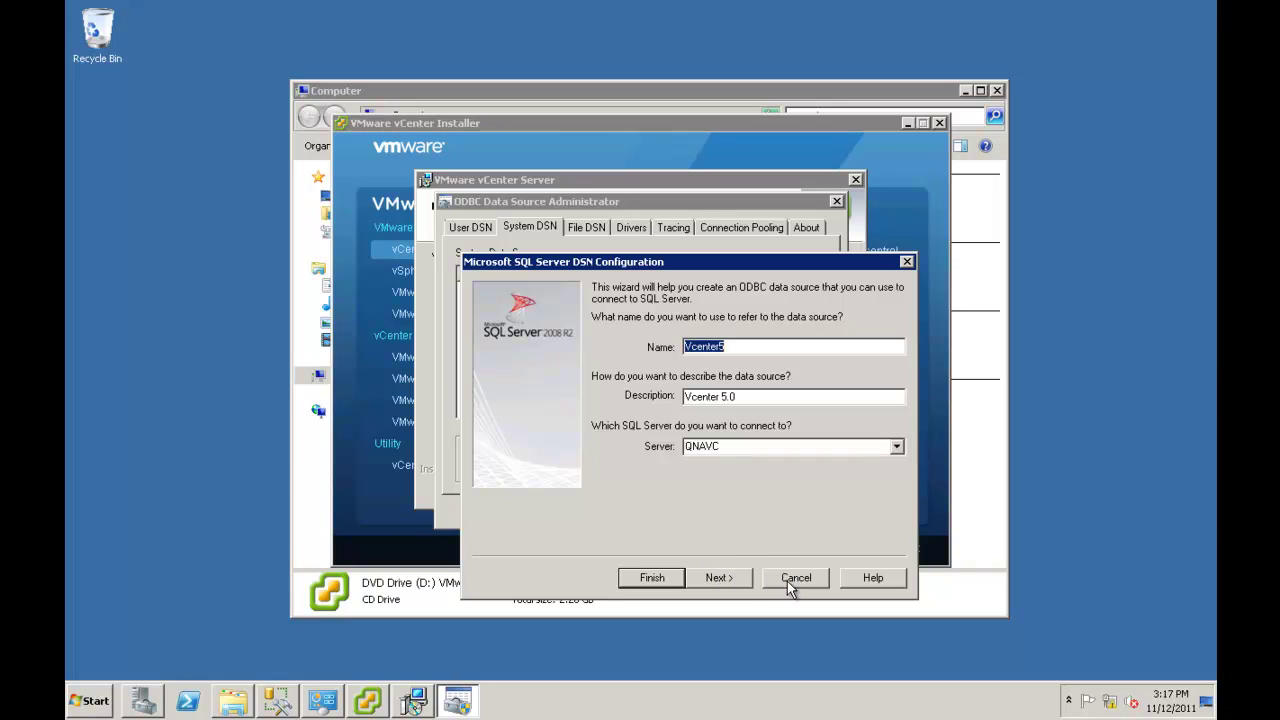
{"action": "left_click", "coordinate": [787, 578]}
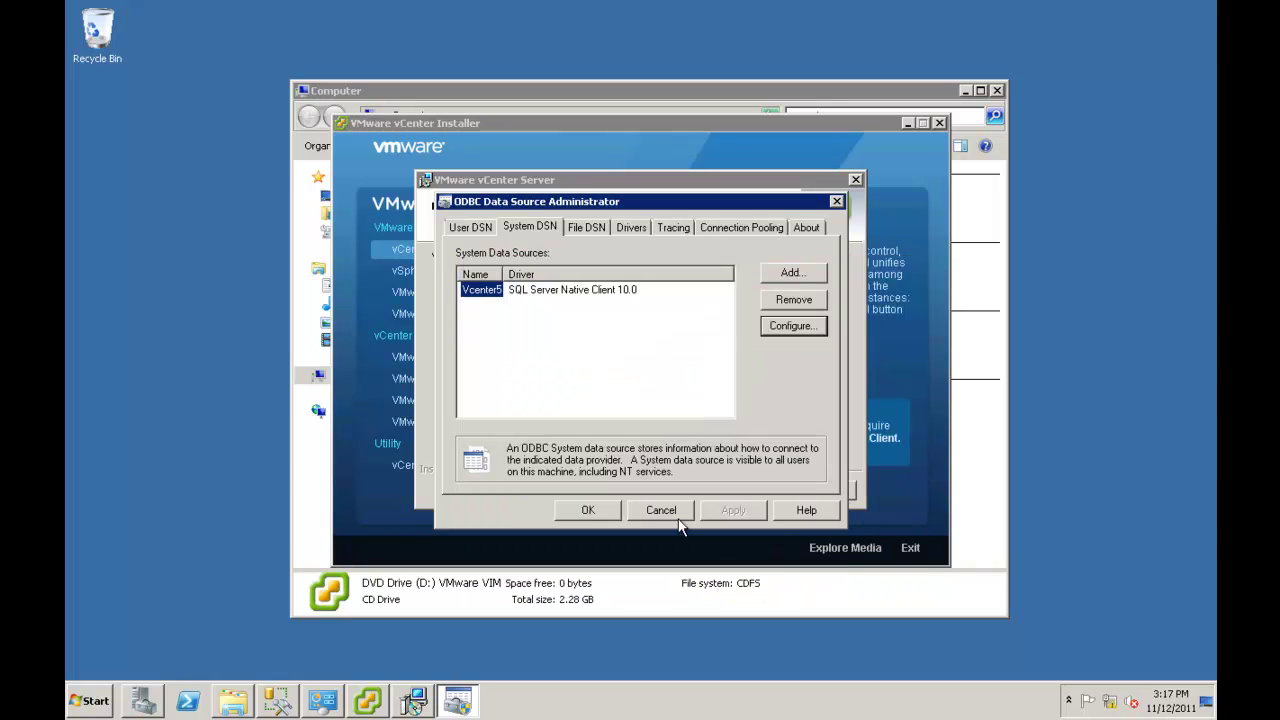
{"action": "left_click", "coordinate": [592, 507]}
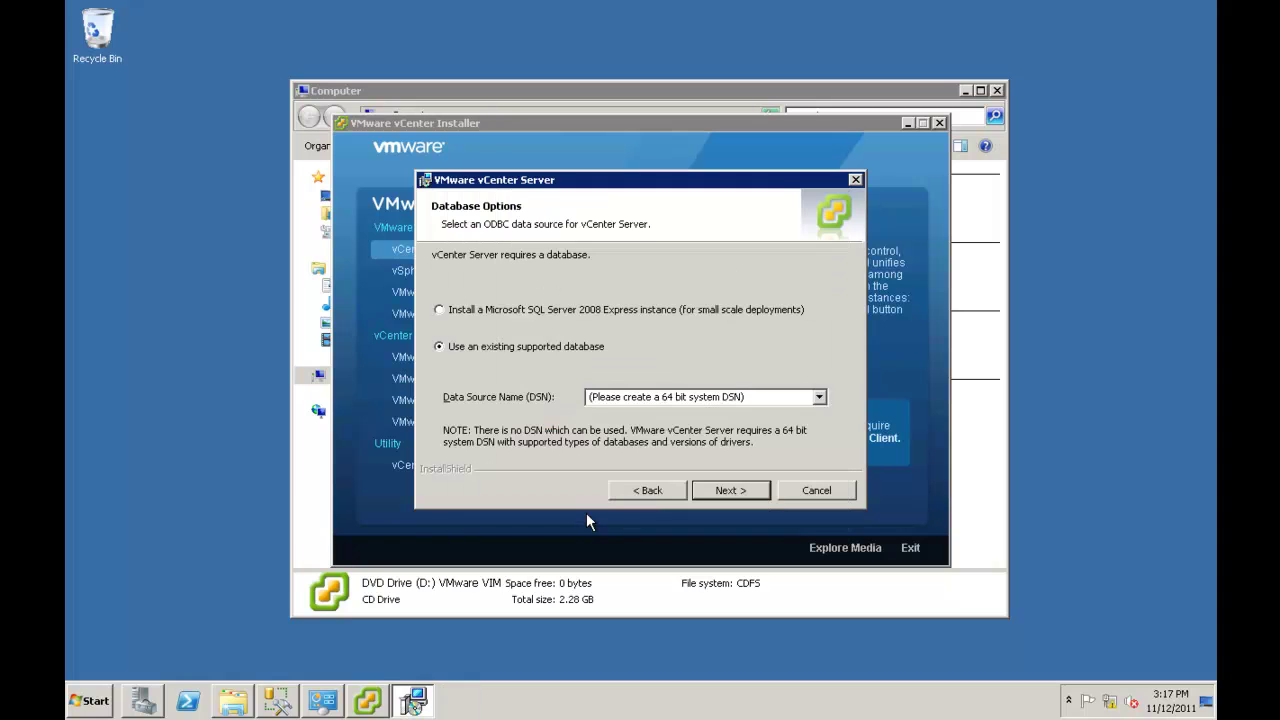
Enter vcenter5 as the Data Source Name and continue past Database Options.
{"action": "left_click", "coordinate": [819, 398]}
{"action": "left_click", "coordinate": [820, 399]}
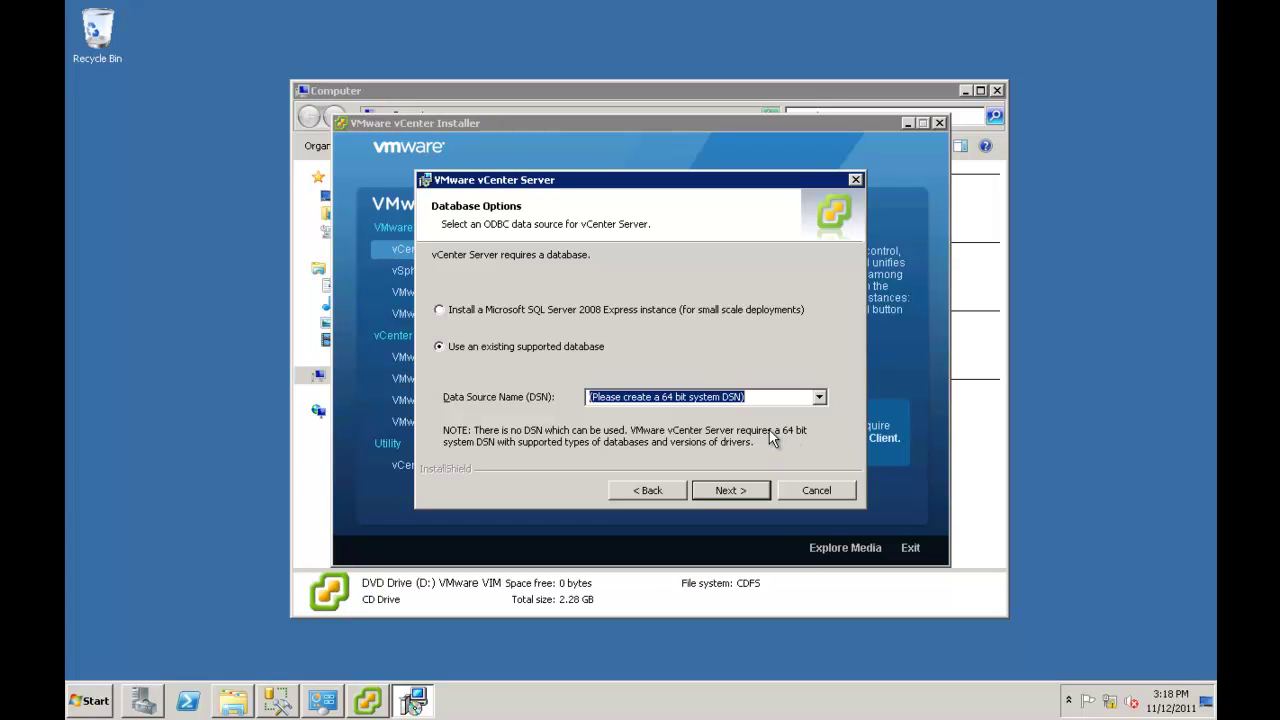
{"action": "type", "text": "vceb"}
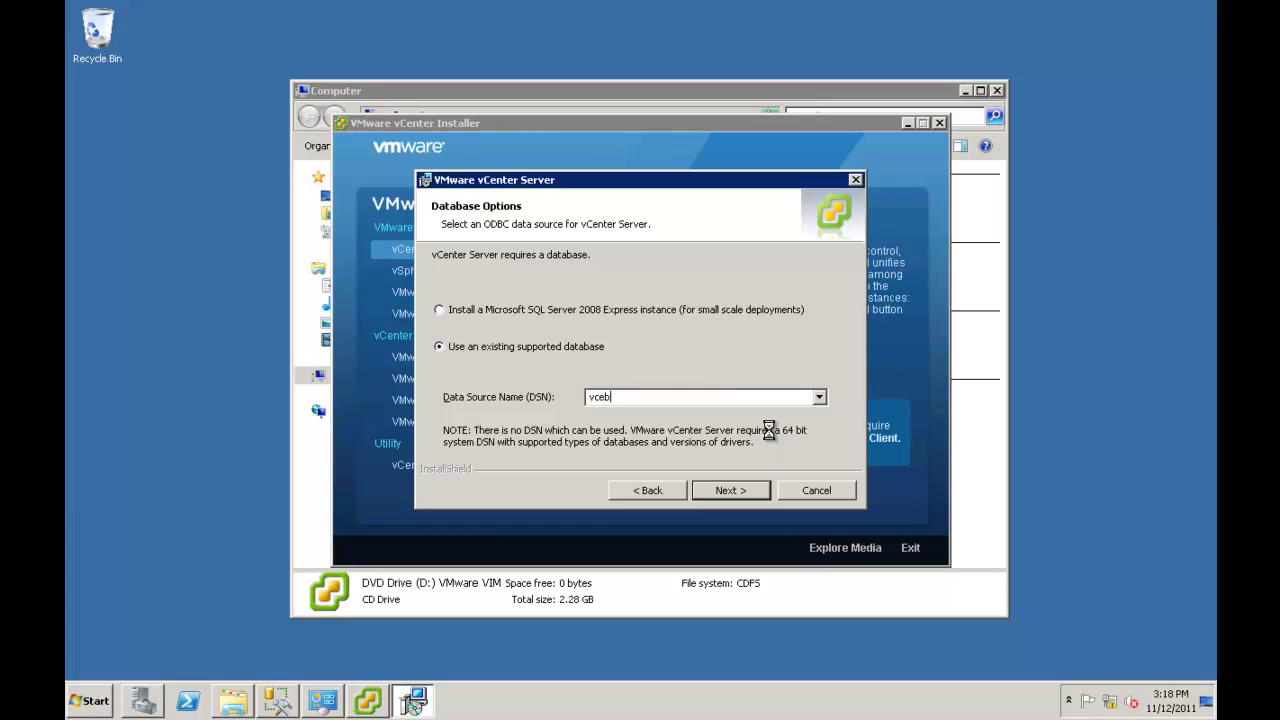
{"action": "key", "text": "BackSpace"}
{"action": "type", "text": "nter5"}
{"action": "left_click", "coordinate": [741, 490]}
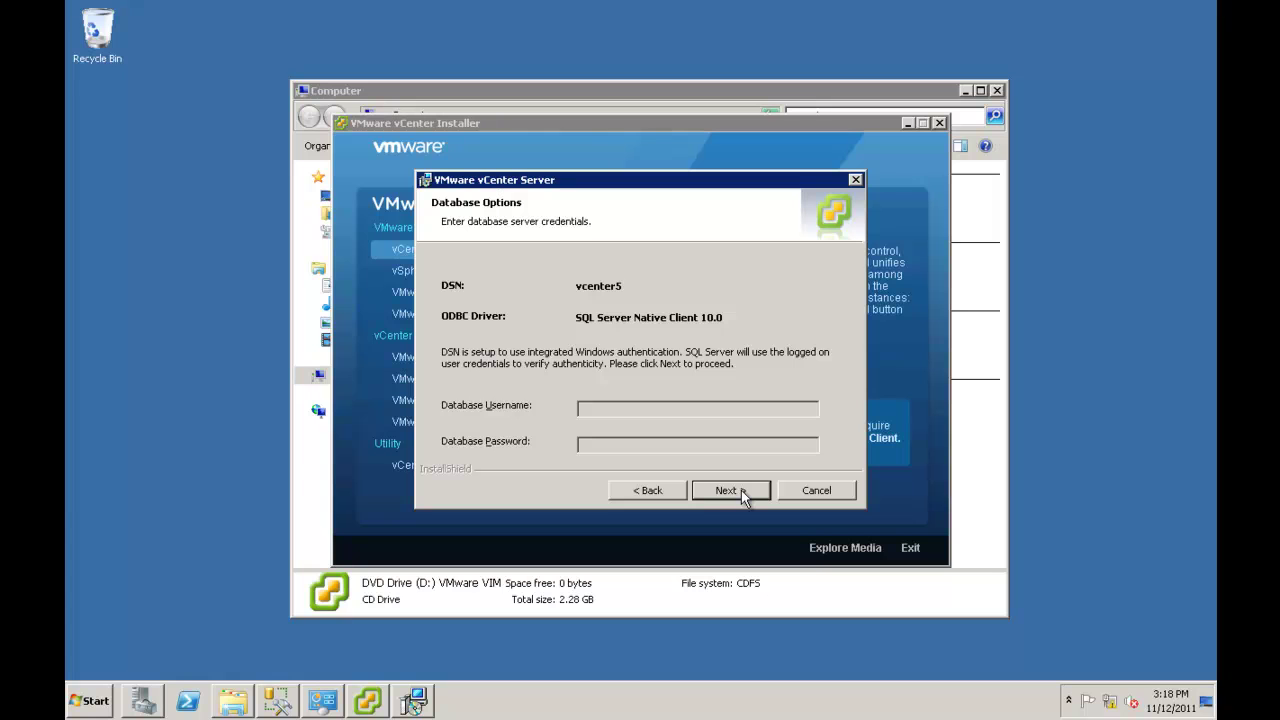
{"action": "left_click", "coordinate": [741, 491]}
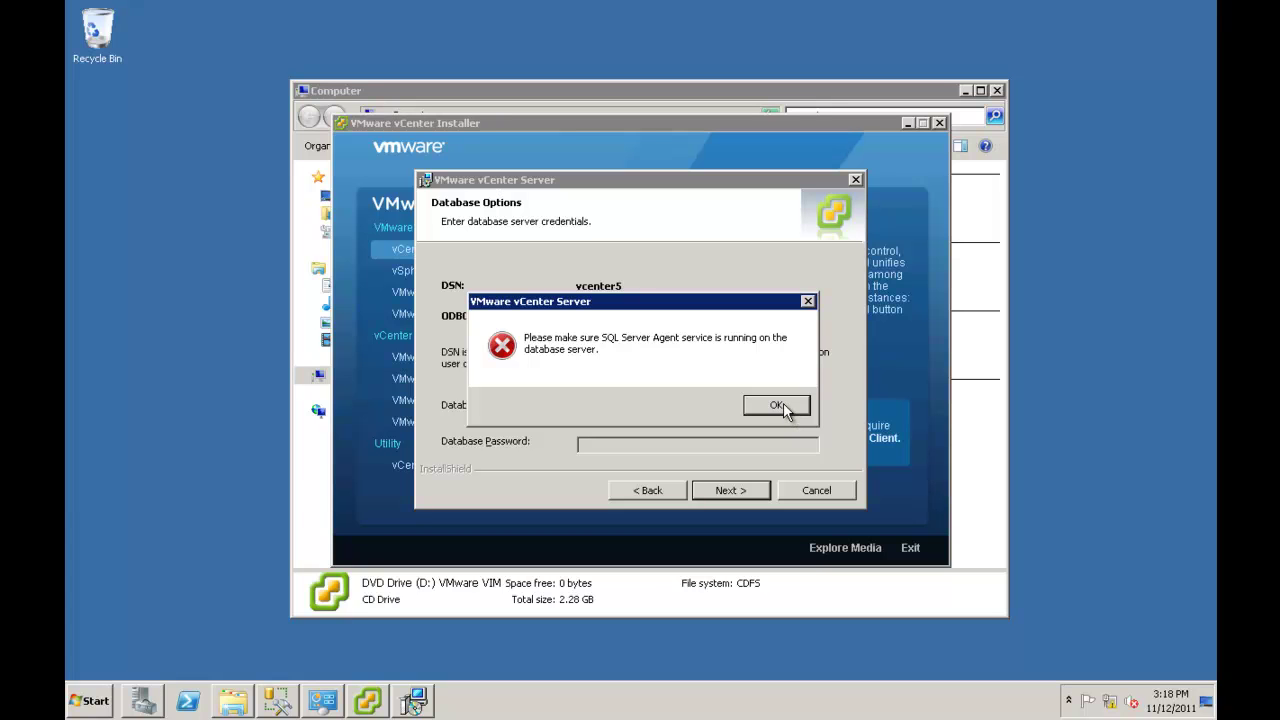
{"action": "left_click", "coordinate": [776, 405]}
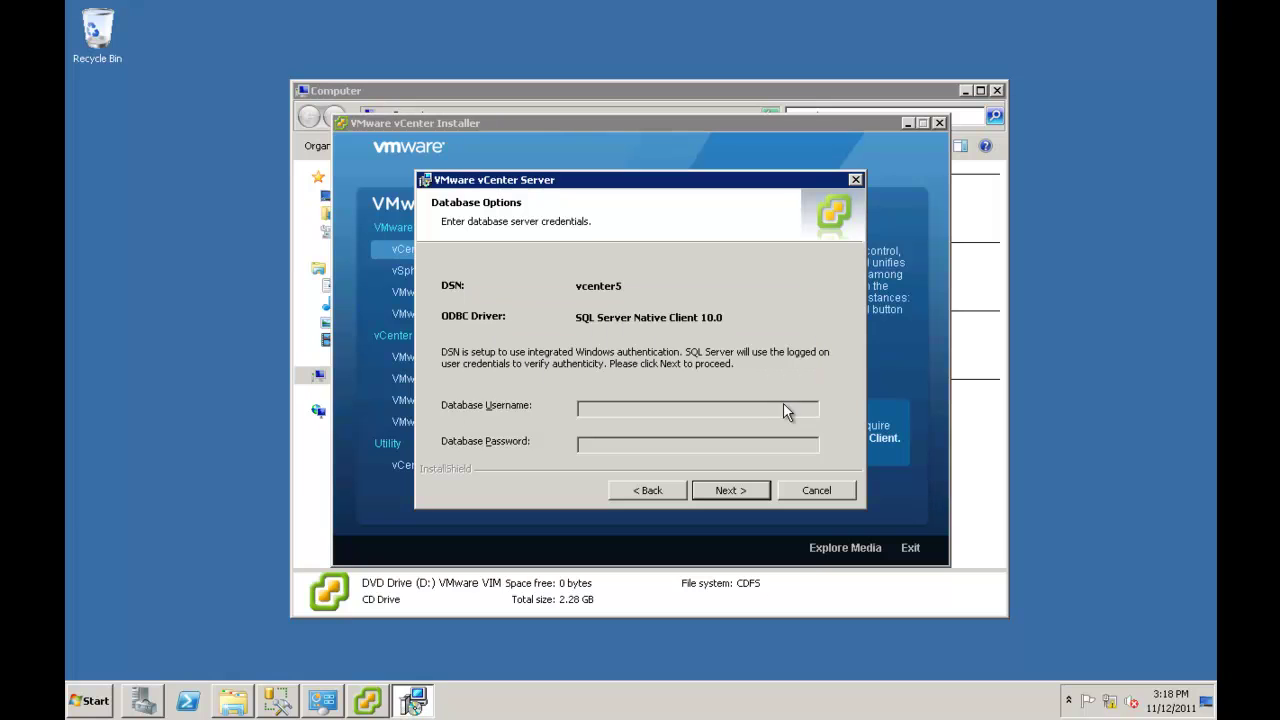
Launch SQL Server Configuration Manager from All Programs > Microsoft SQL Server 2008 R2 > Configuration Tools.
{"action": "left_click", "coordinate": [95, 700]}
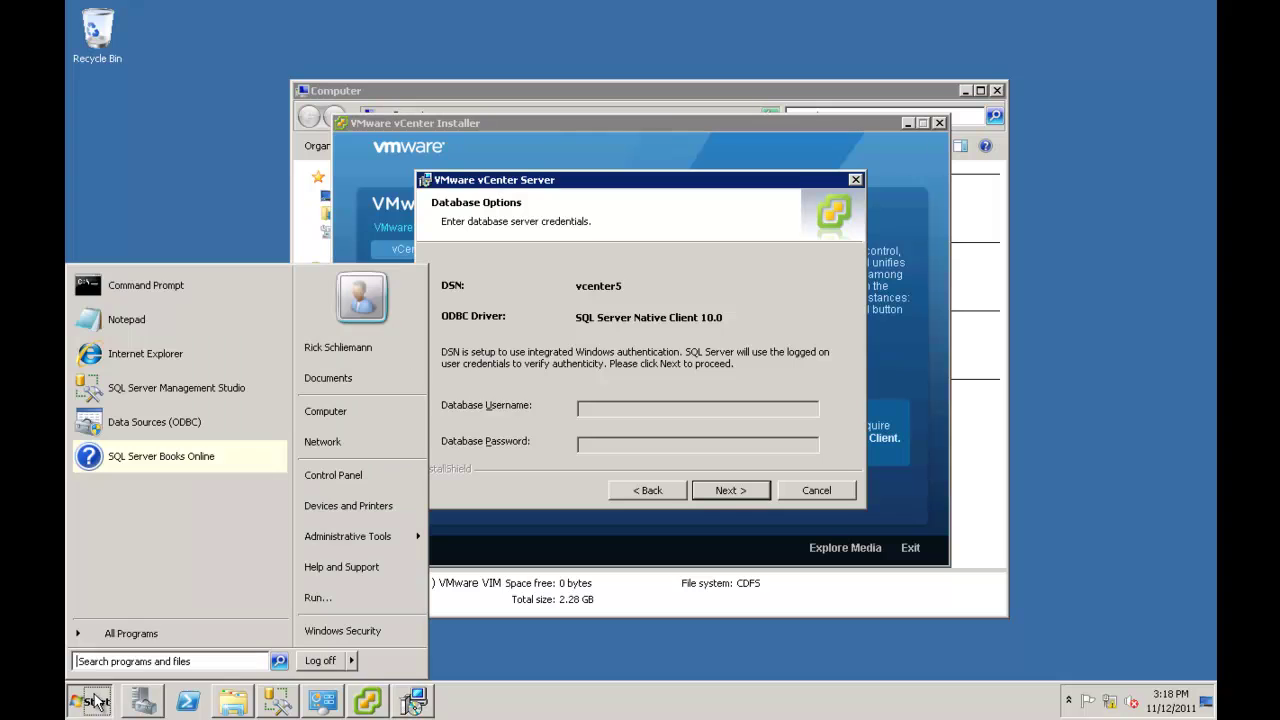
{"action": "left_click", "coordinate": [115, 632]}
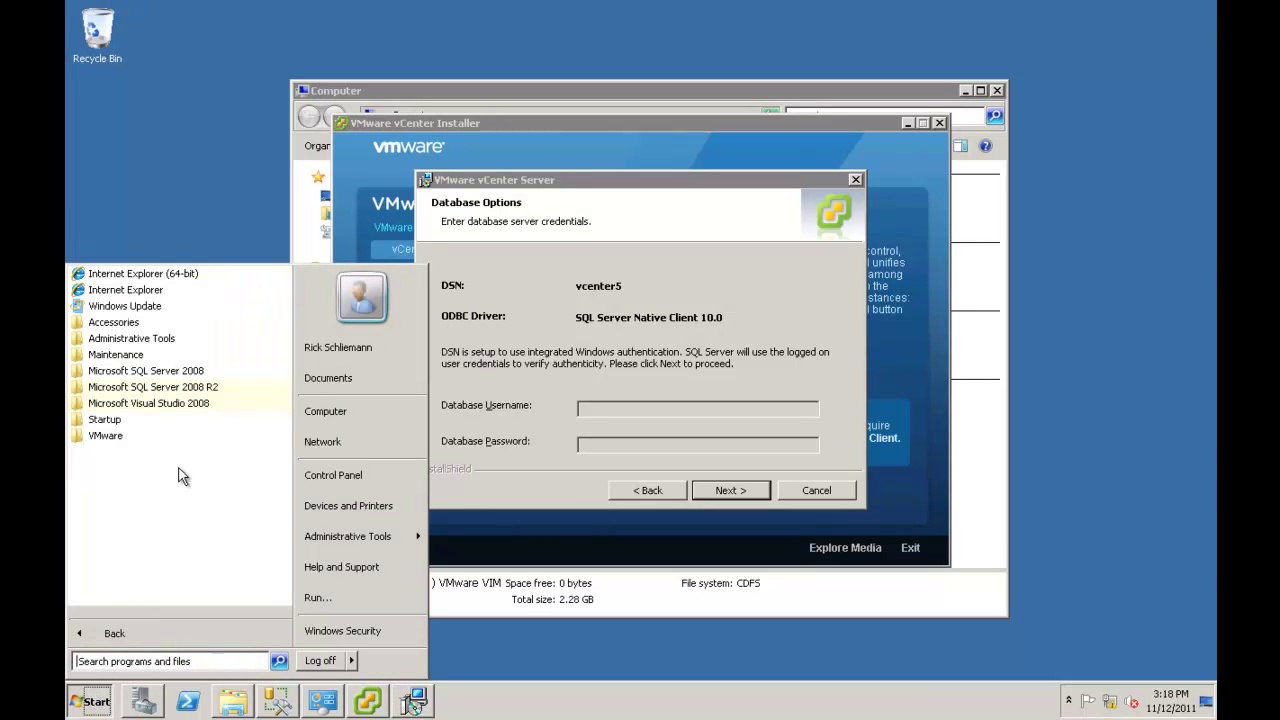
{"action": "left_click", "coordinate": [169, 390]}
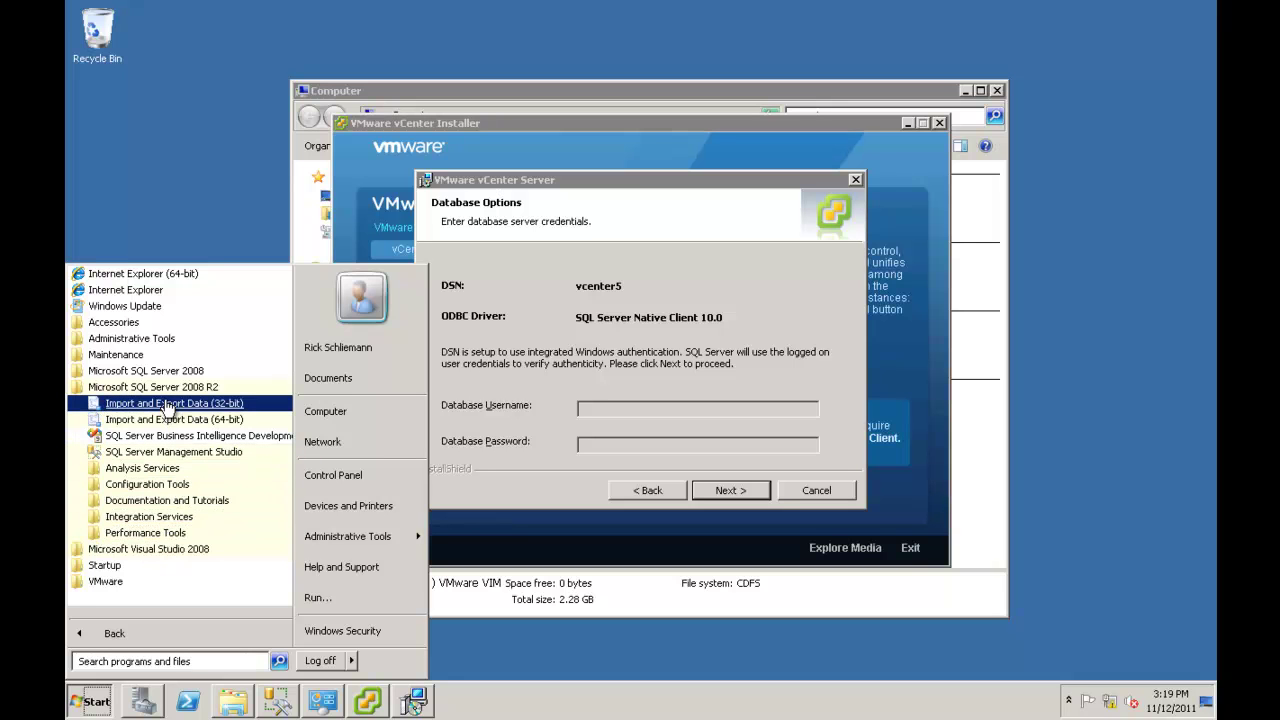
{"action": "left_click", "coordinate": [147, 484]}
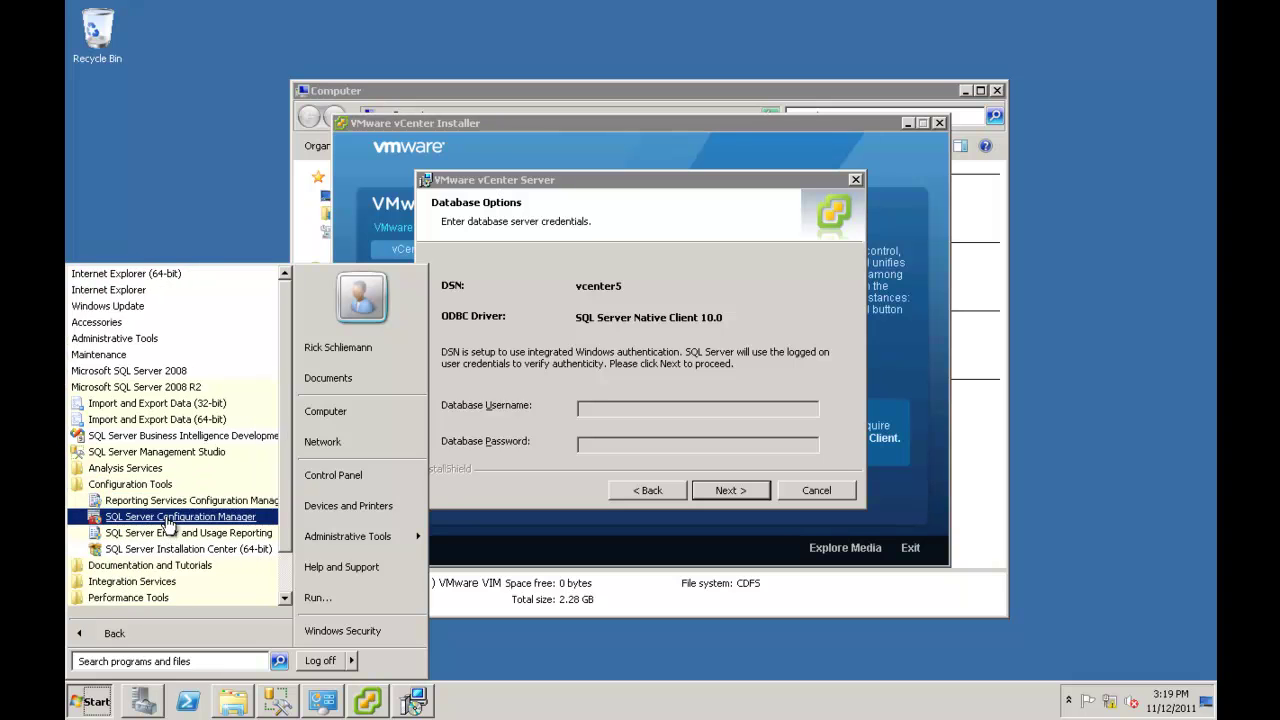
{"action": "left_click", "coordinate": [168, 518]}
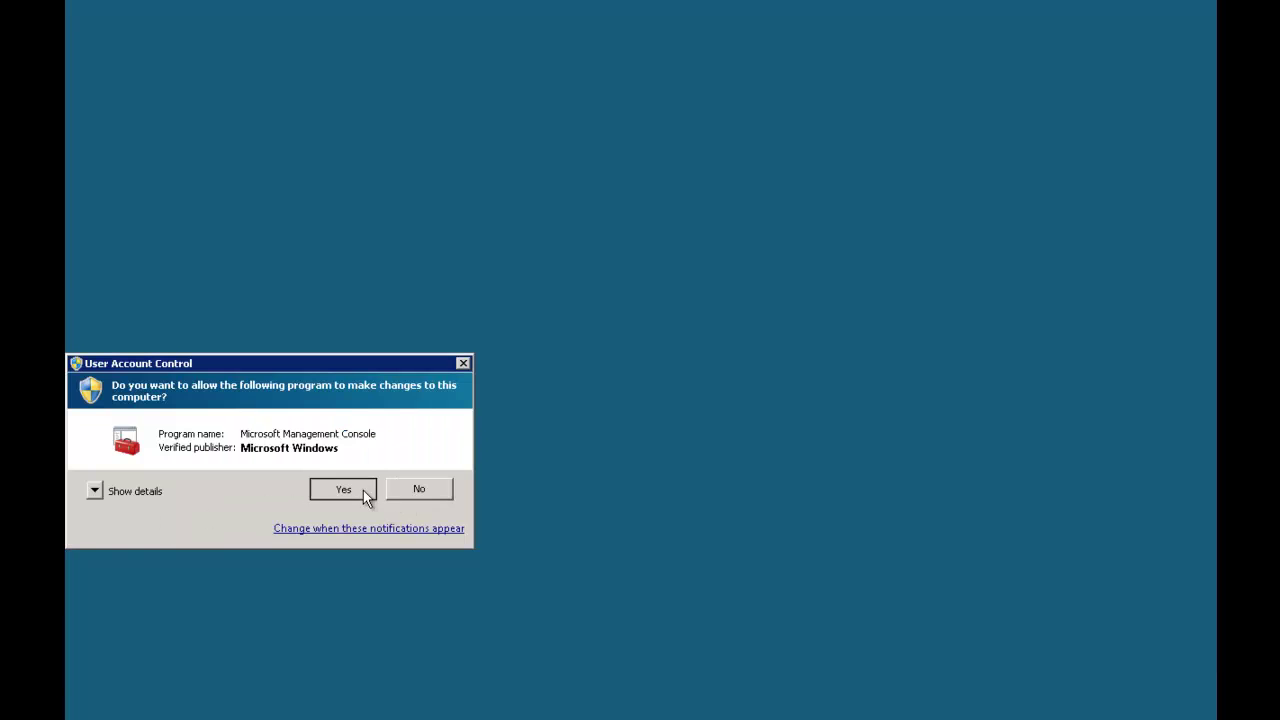
Allow Configuration Manager to run and review the client and MSSQLSERVER network protocols.
{"action": "left_click", "coordinate": [363, 490]}
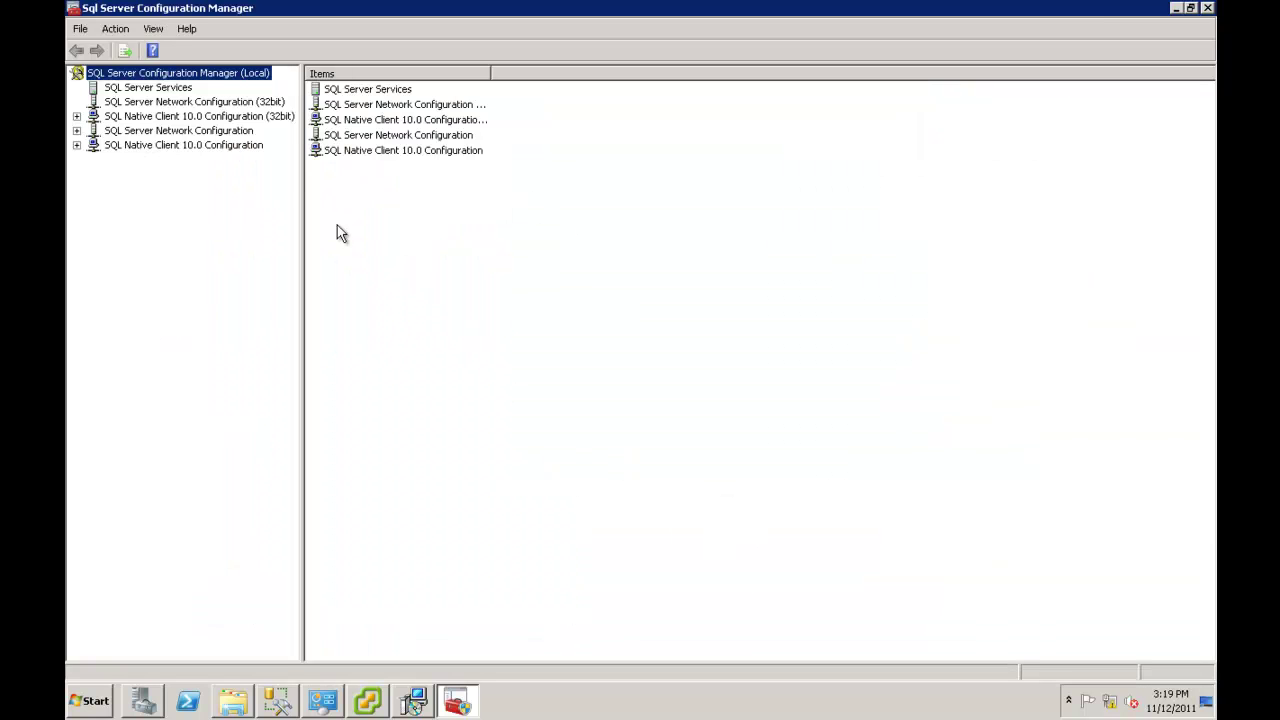
{"action": "left_click", "coordinate": [77, 117]}
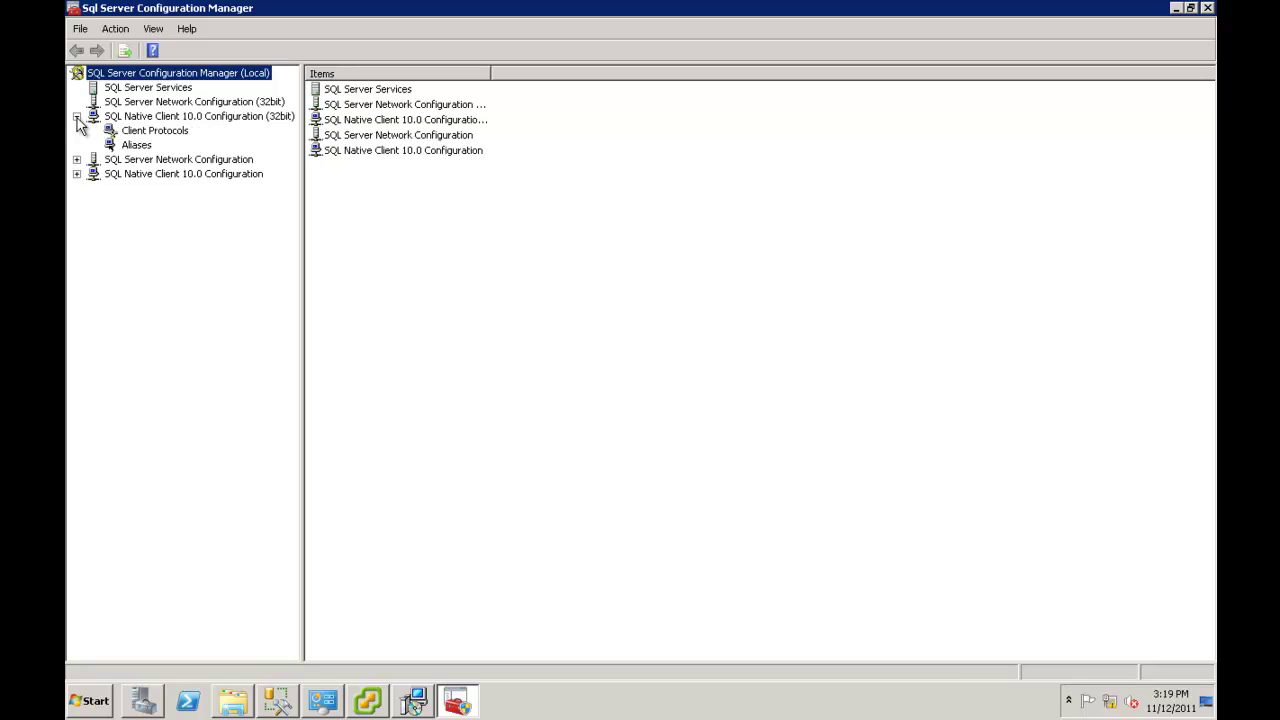
{"action": "left_click", "coordinate": [137, 134]}
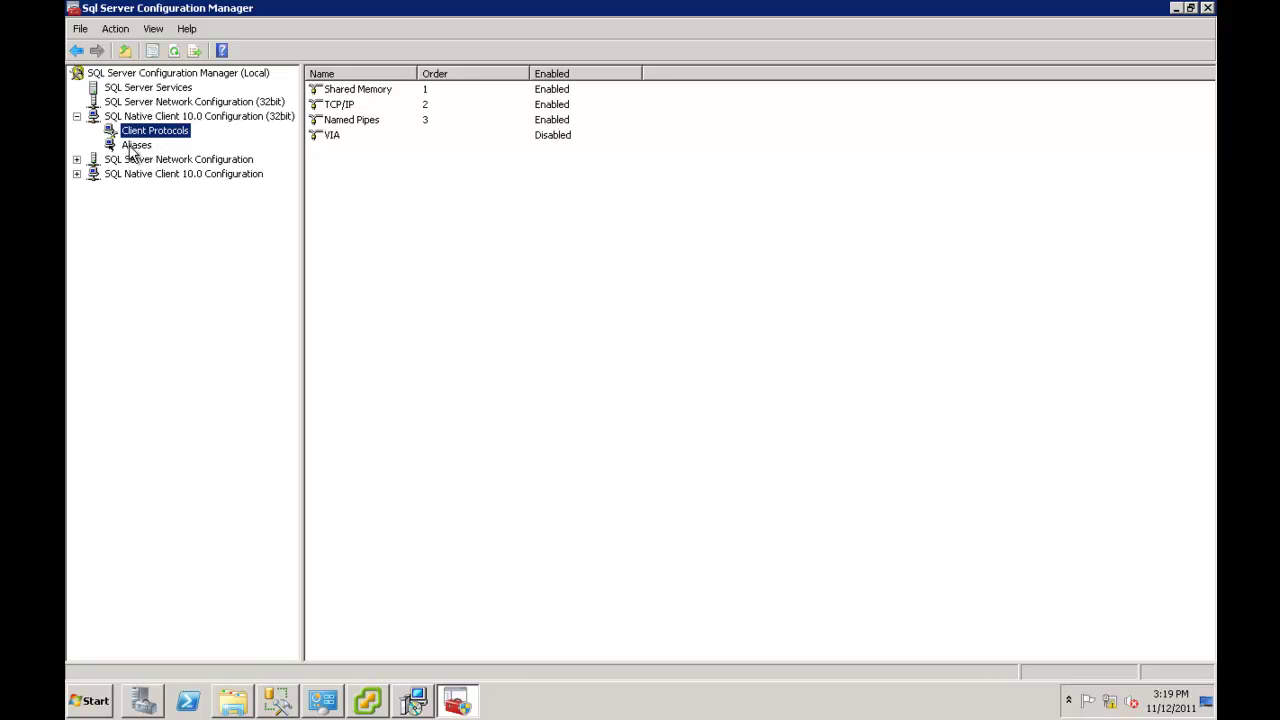
{"action": "left_click", "coordinate": [77, 160]}
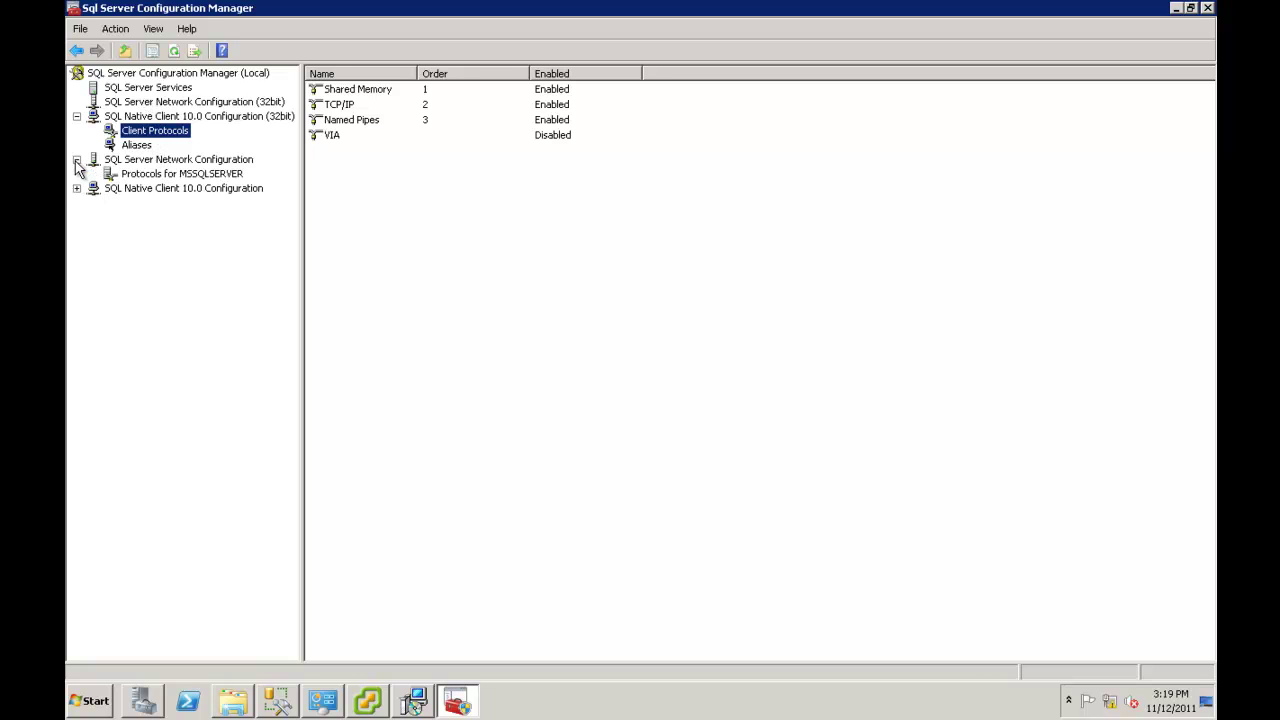
{"action": "left_click", "coordinate": [110, 177]}
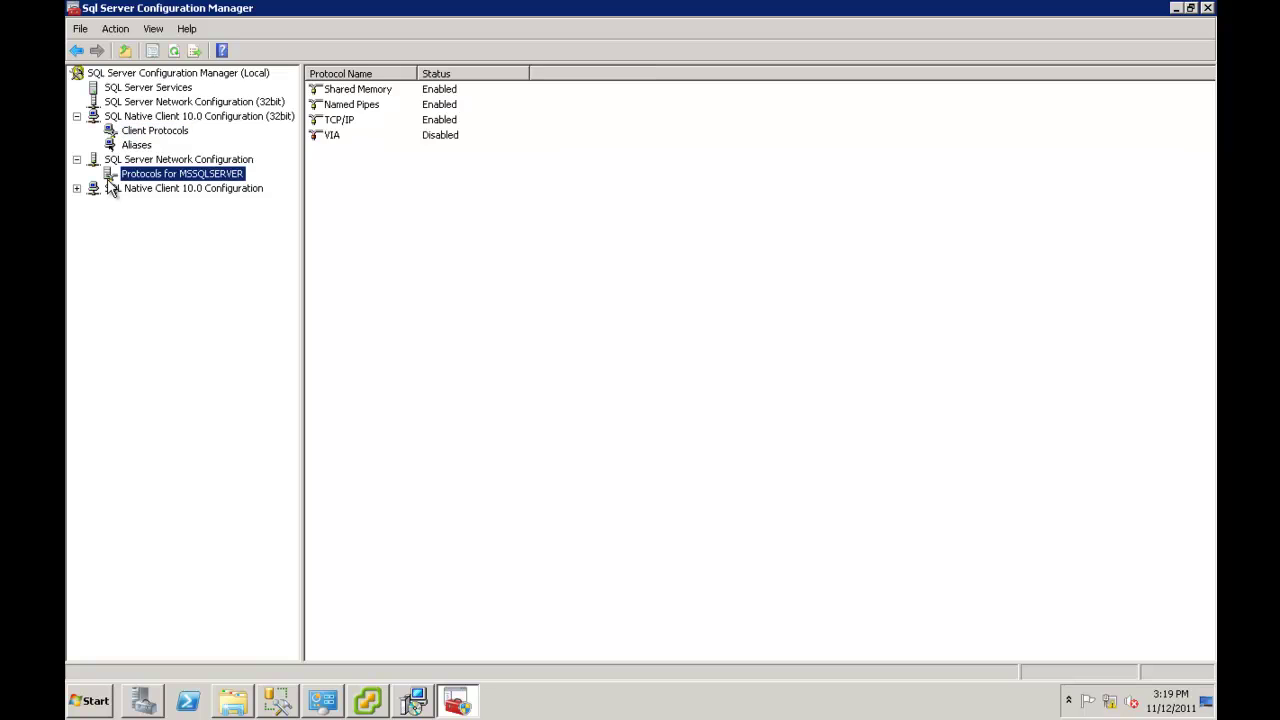
Start the stopped SQL Server Agent service, then minimize Configuration Manager.
{"action": "left_click", "coordinate": [155, 90]}
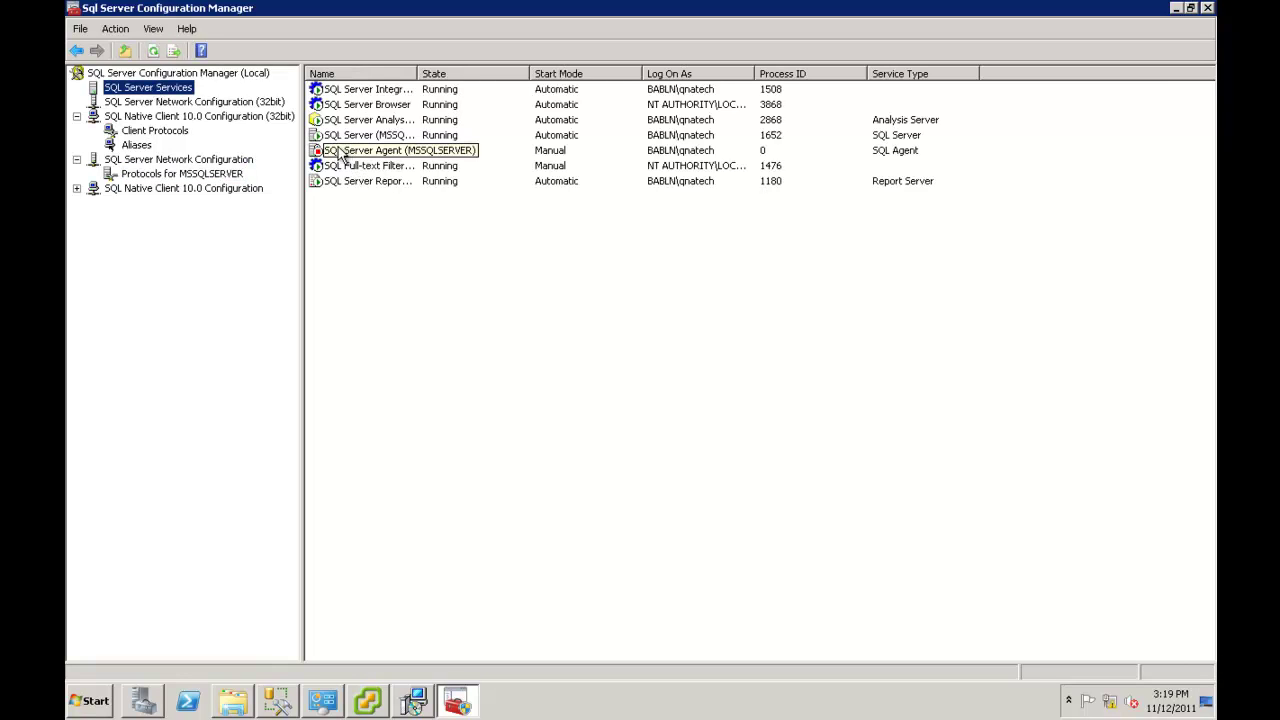
{"action": "left_click", "coordinate": [341, 151]}
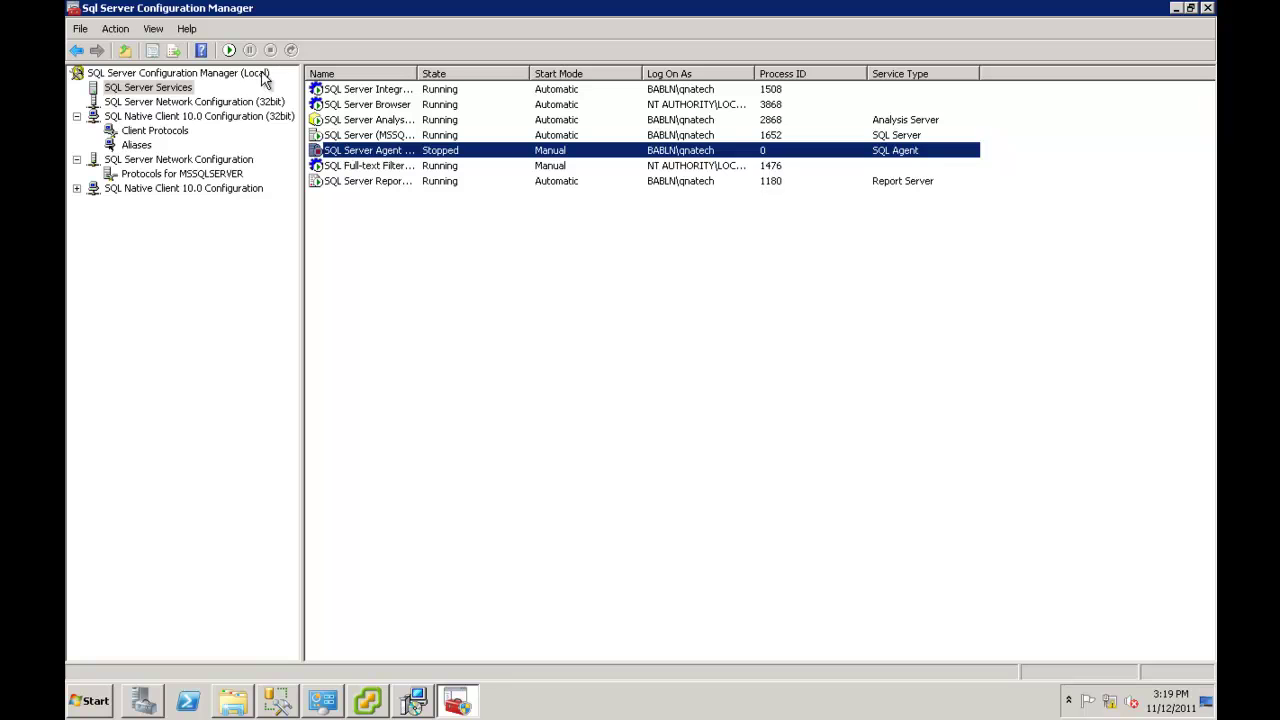
{"action": "left_click", "coordinate": [230, 51]}
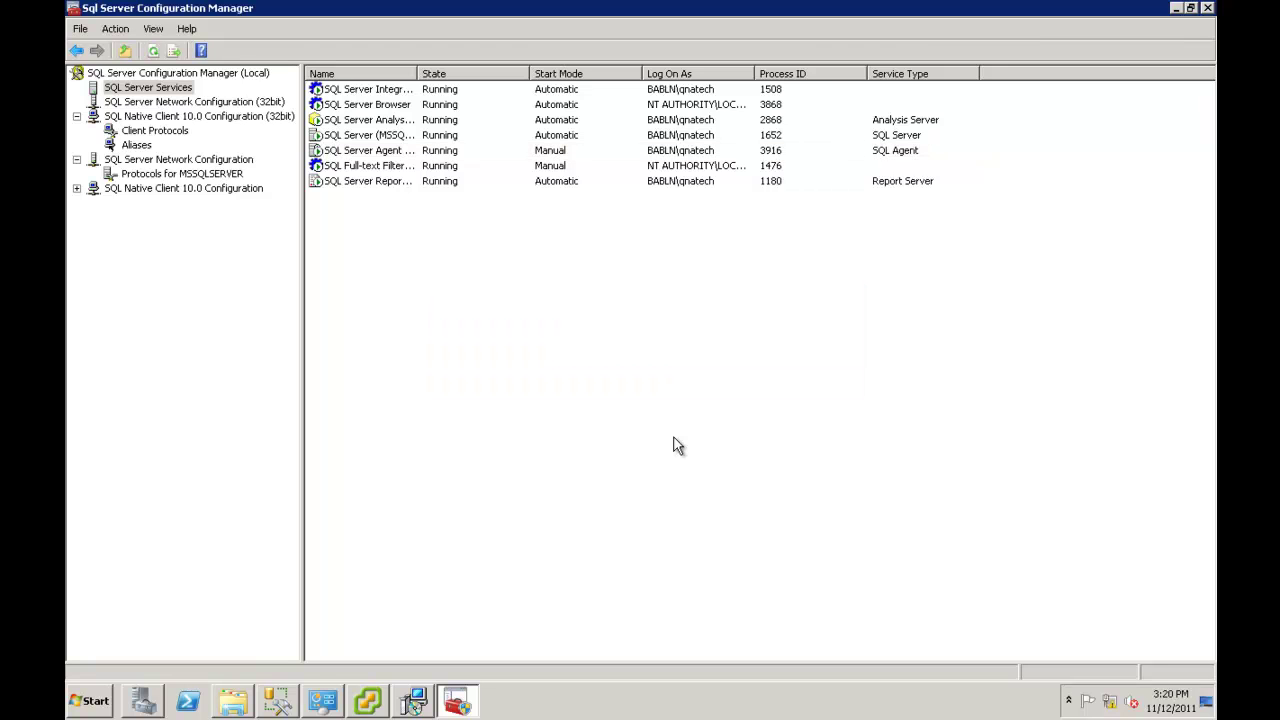
{"action": "left_click", "coordinate": [1176, 9]}
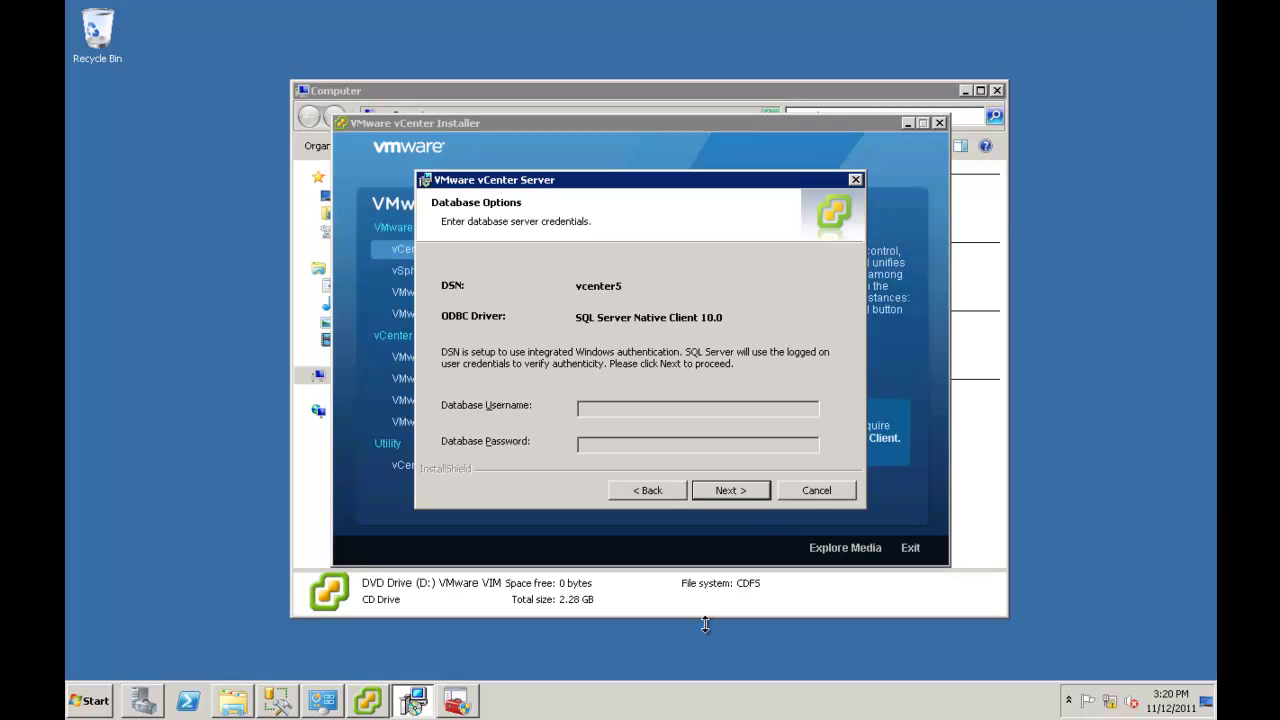
Advance past the database credentials to the Full recovery model warning, then switch to Management Studio.
{"action": "left_click", "coordinate": [734, 493]}
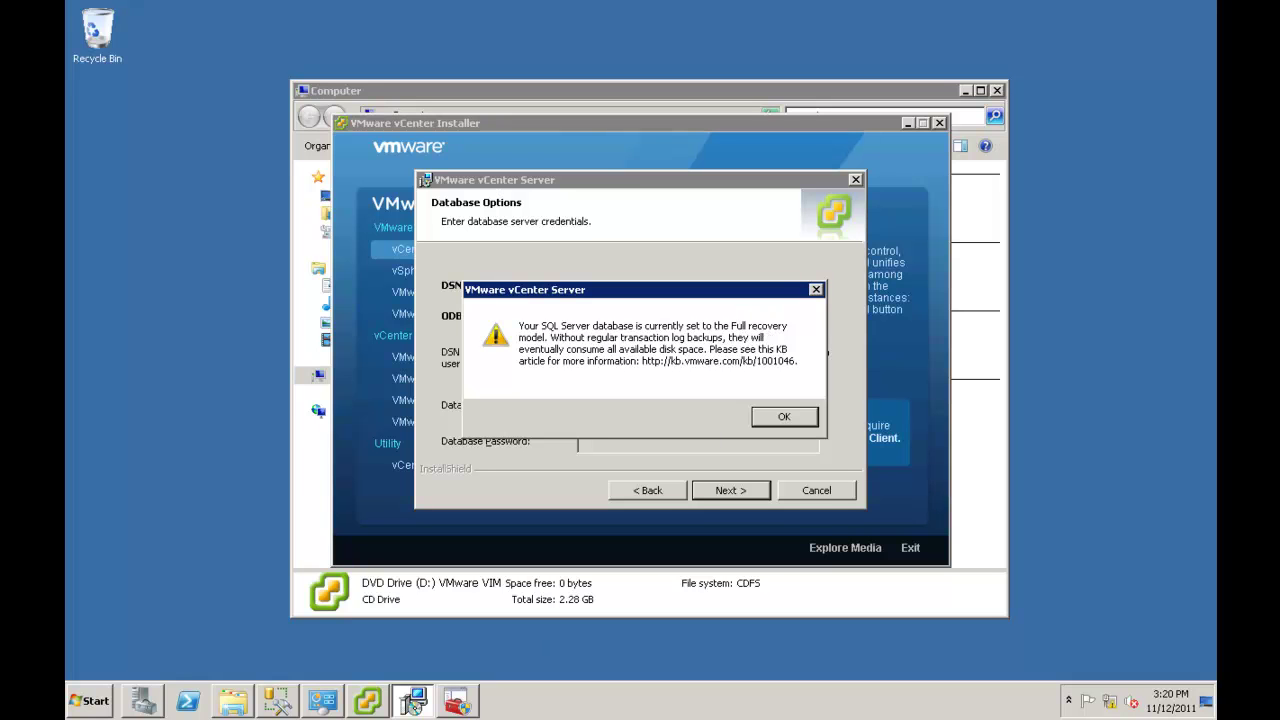
{"action": "left_click", "coordinate": [280, 701]}
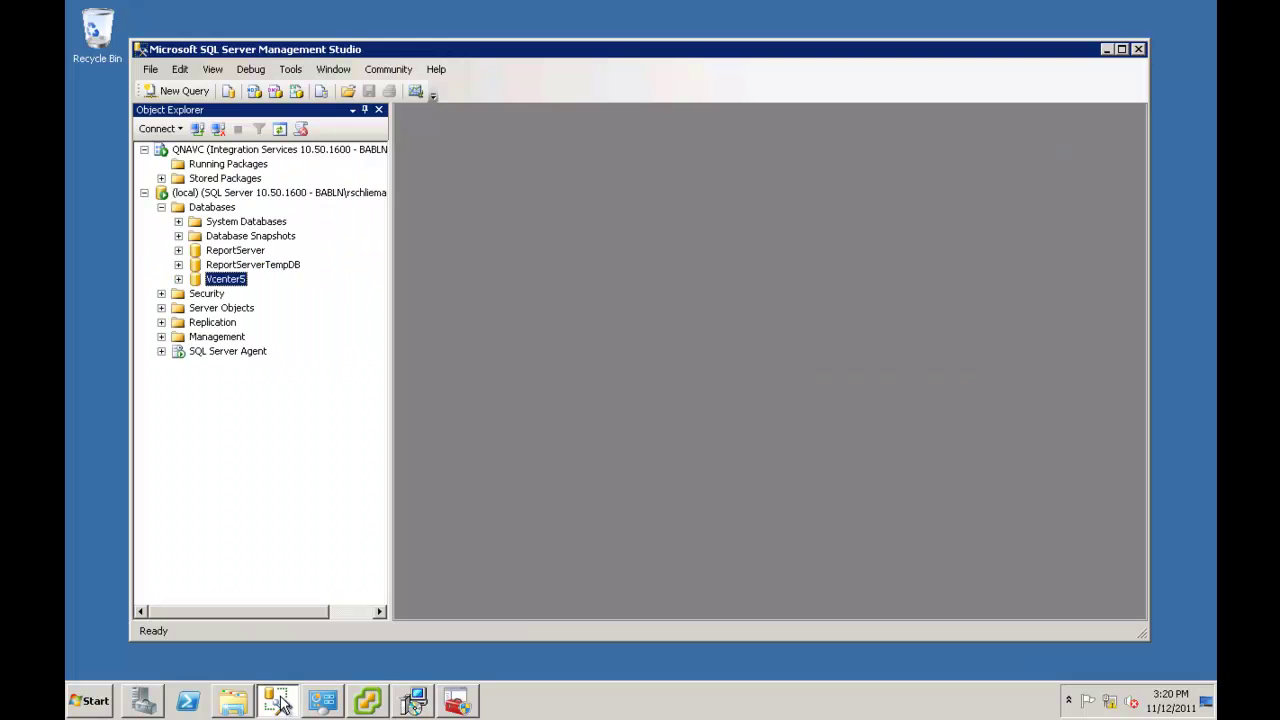
Change the Vcenter5 database's recovery model from Full to Simple in its Database Properties options.
{"action": "right_click", "coordinate": [229, 284]}
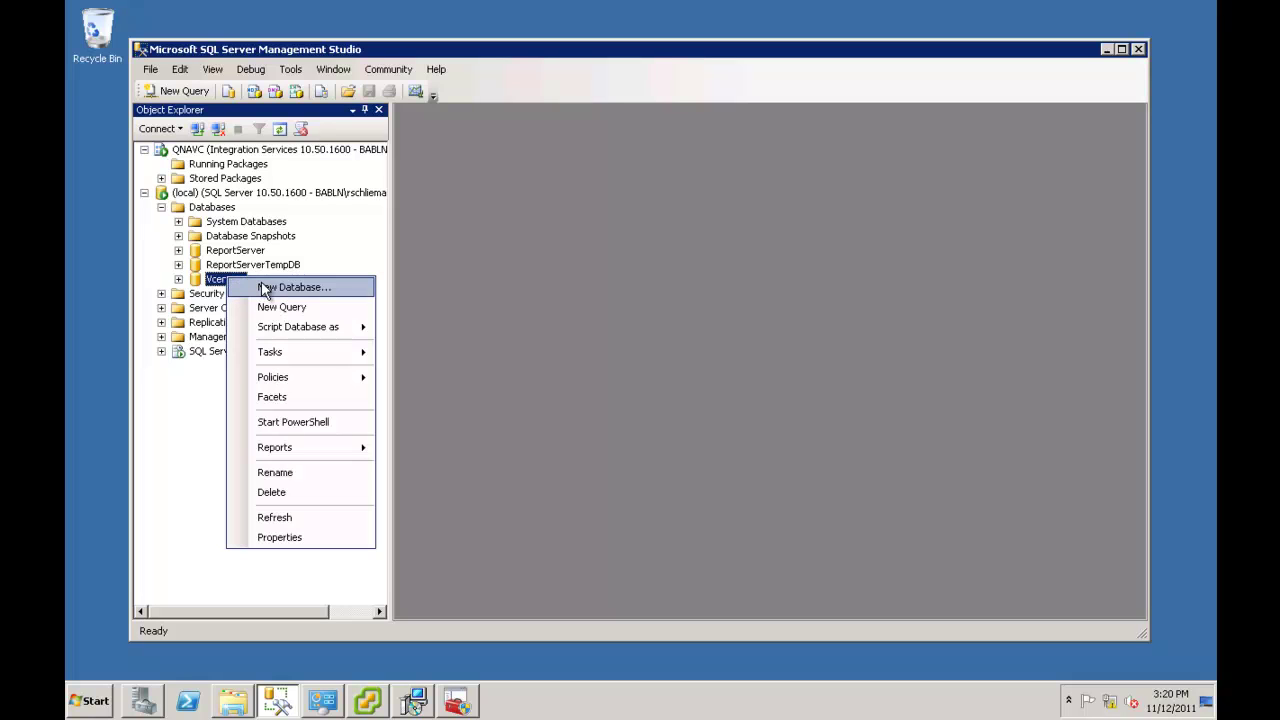
{"action": "left_click", "coordinate": [298, 538]}
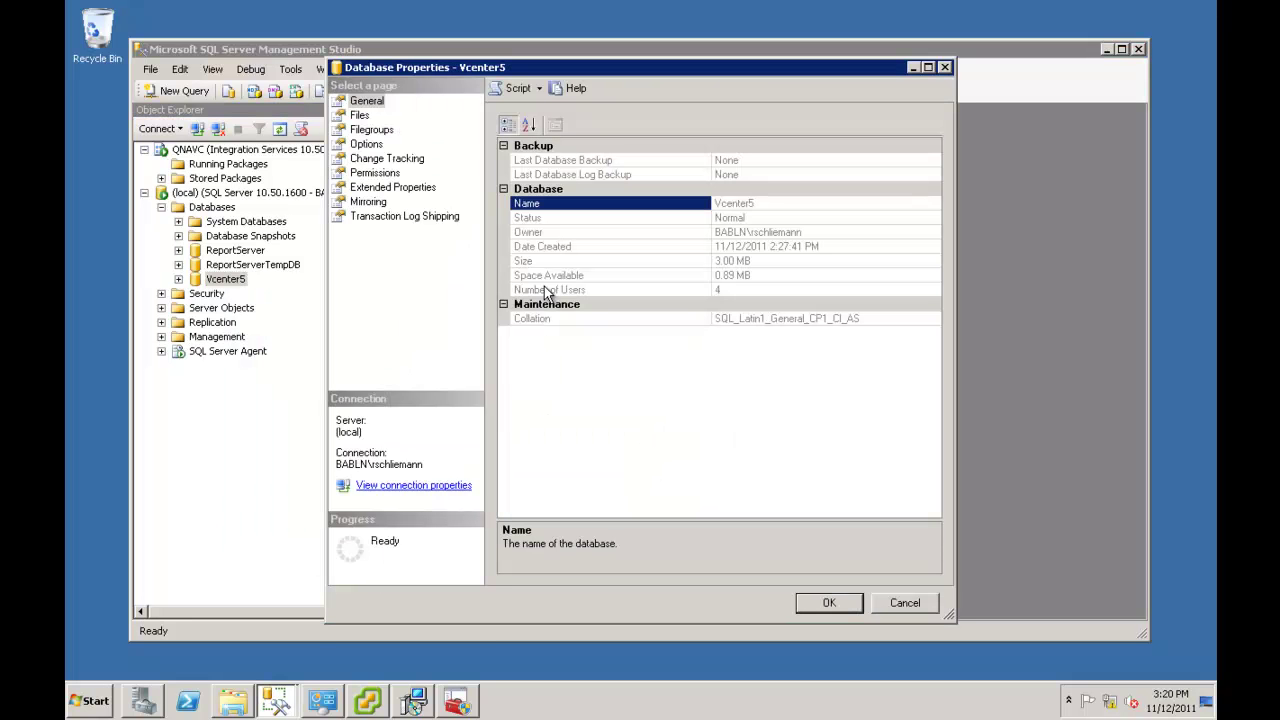
{"action": "left_click", "coordinate": [366, 144]}
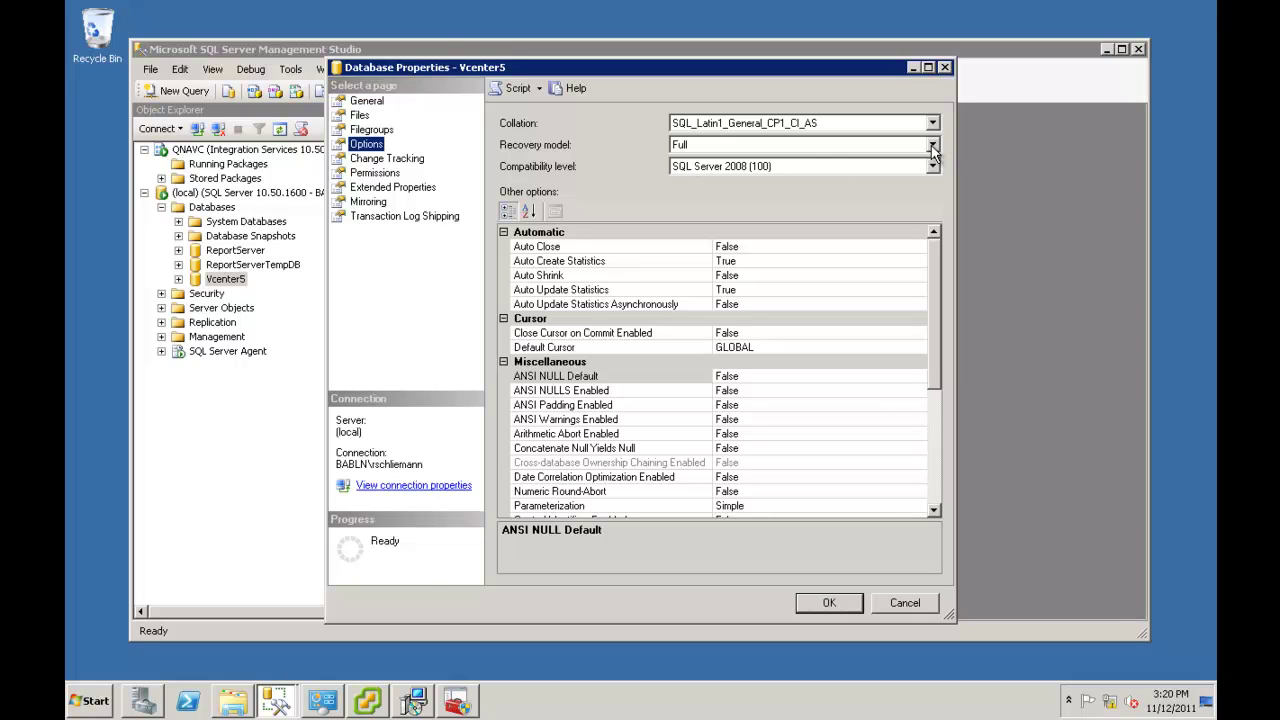
{"action": "left_click", "coordinate": [932, 146]}
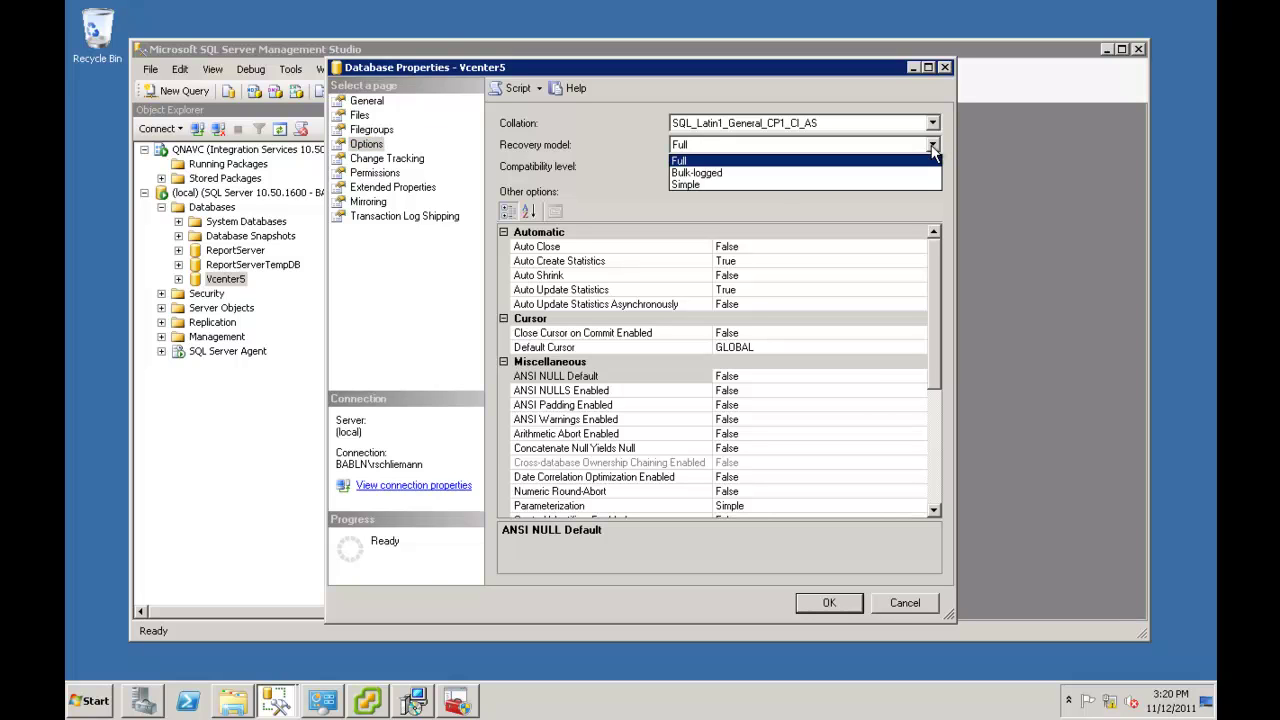
{"action": "left_click", "coordinate": [894, 186]}
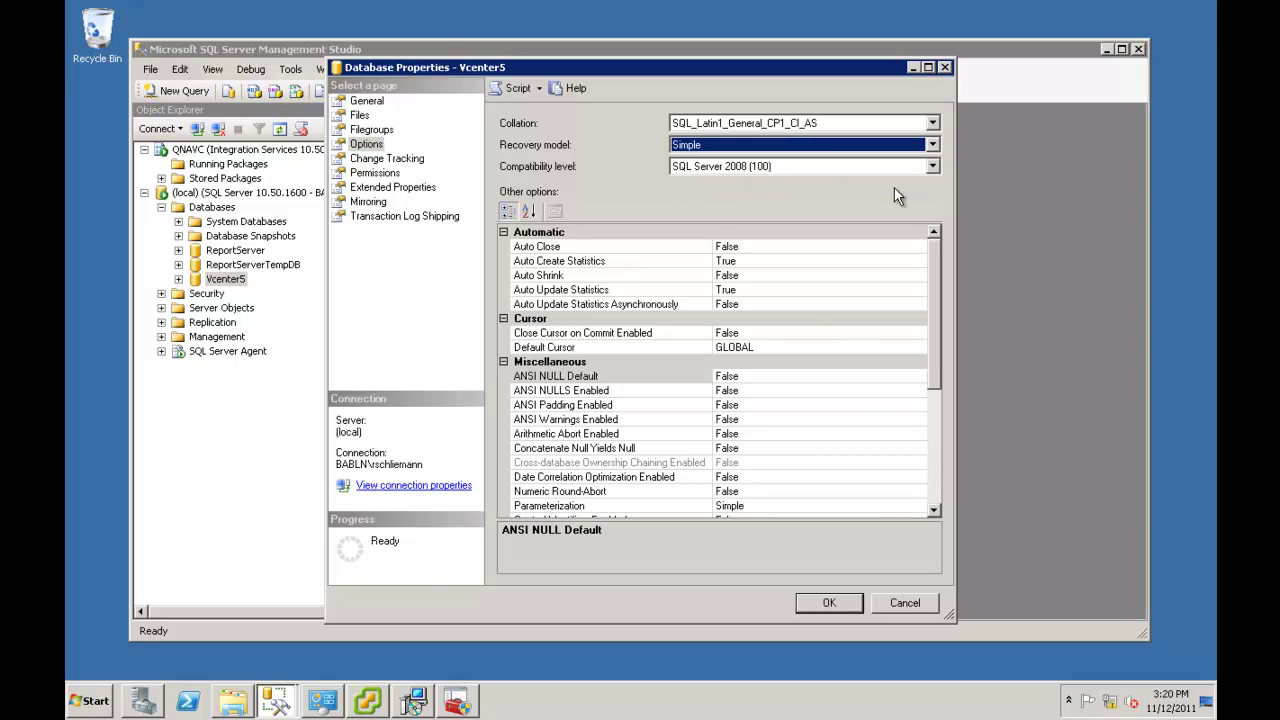
{"action": "left_click", "coordinate": [830, 604]}
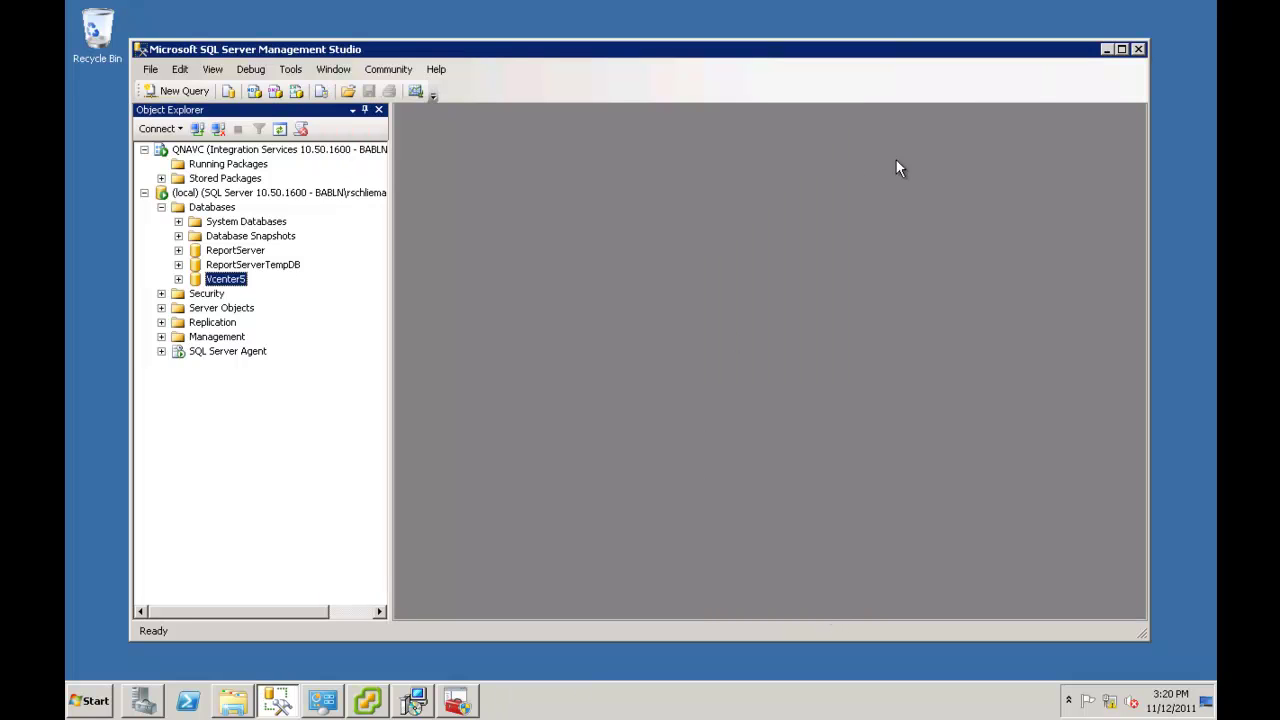
Acknowledge the Full recovery model warning to reach the JDBC URL page, then bring up Configuration Manager.
{"action": "left_click", "coordinate": [1103, 48]}
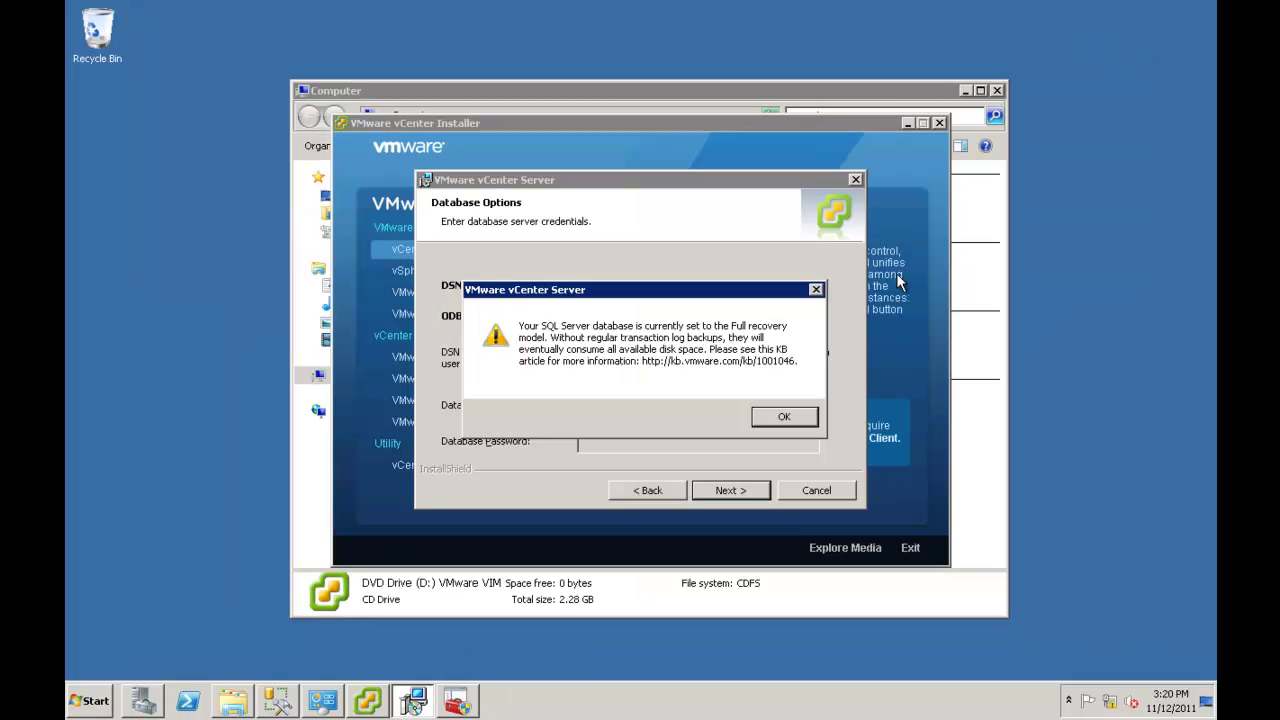
{"action": "left_click", "coordinate": [781, 416]}
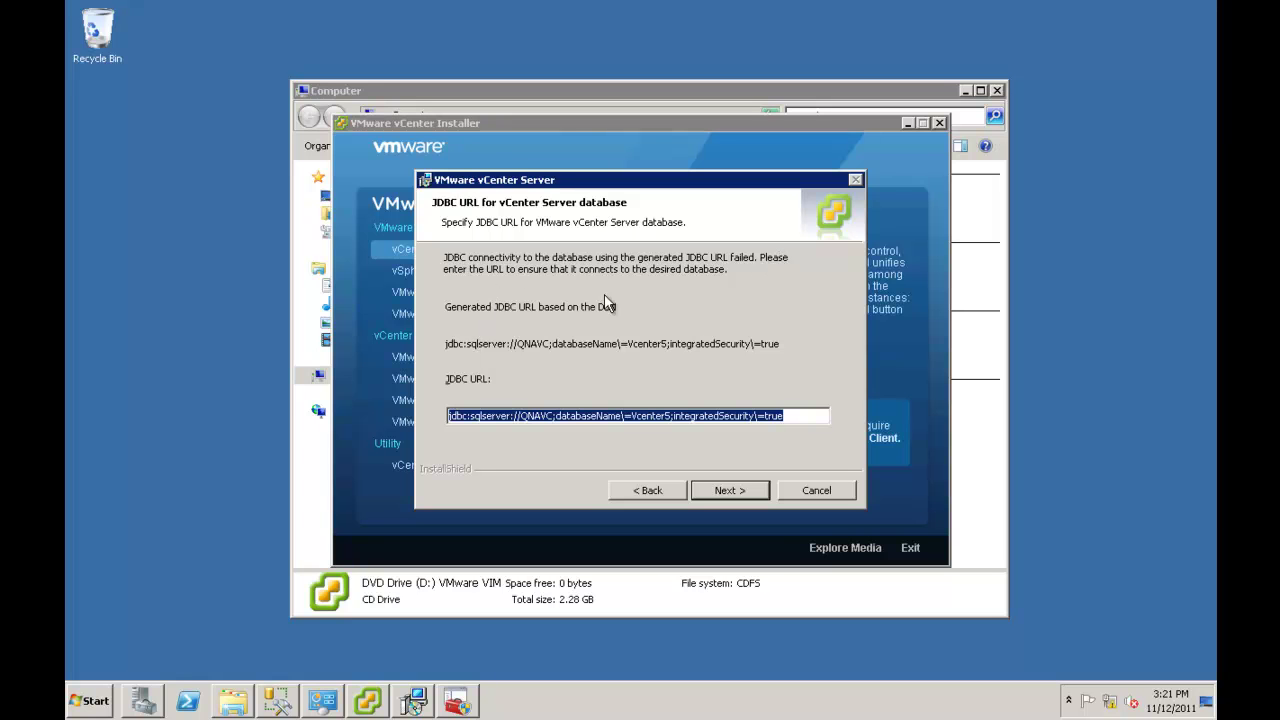
{"action": "left_click", "coordinate": [458, 703]}
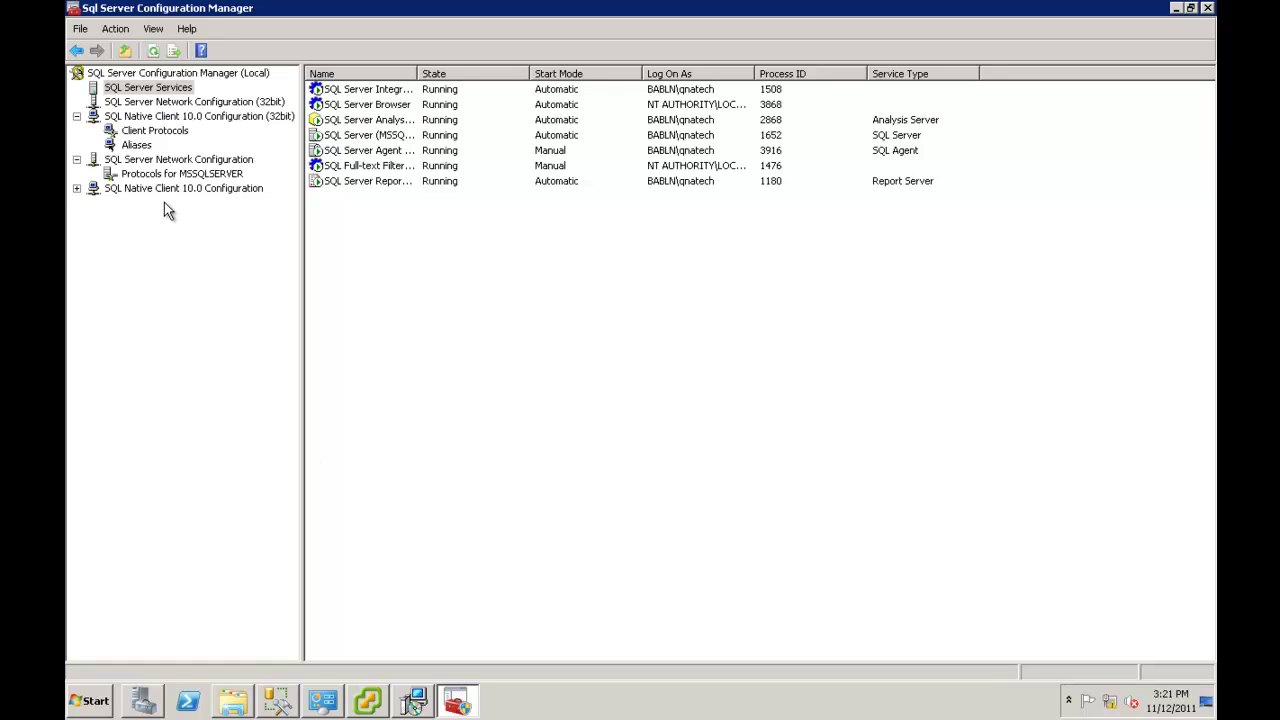
Disable and then re-enable TCP/IP for MSSQLSERVER, acknowledging both restart-required warnings.
{"action": "left_click", "coordinate": [154, 175]}
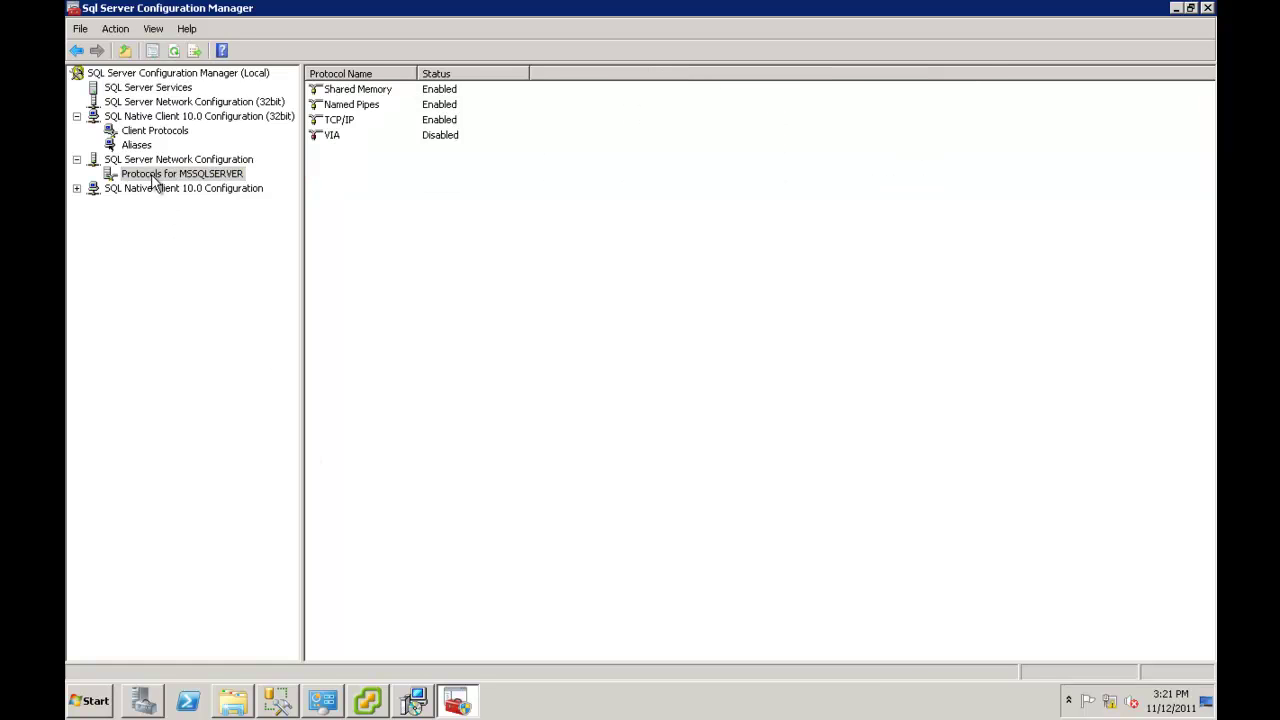
{"action": "left_click", "coordinate": [340, 121]}
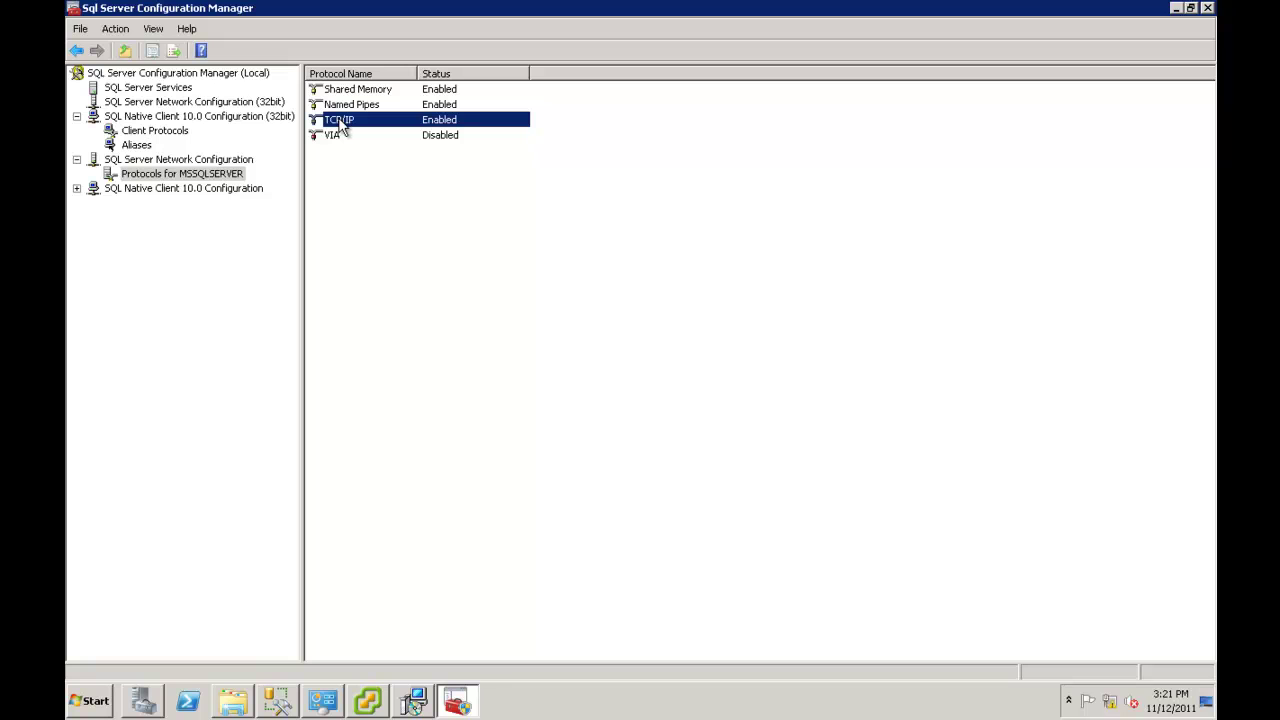
{"action": "right_click", "coordinate": [339, 120]}
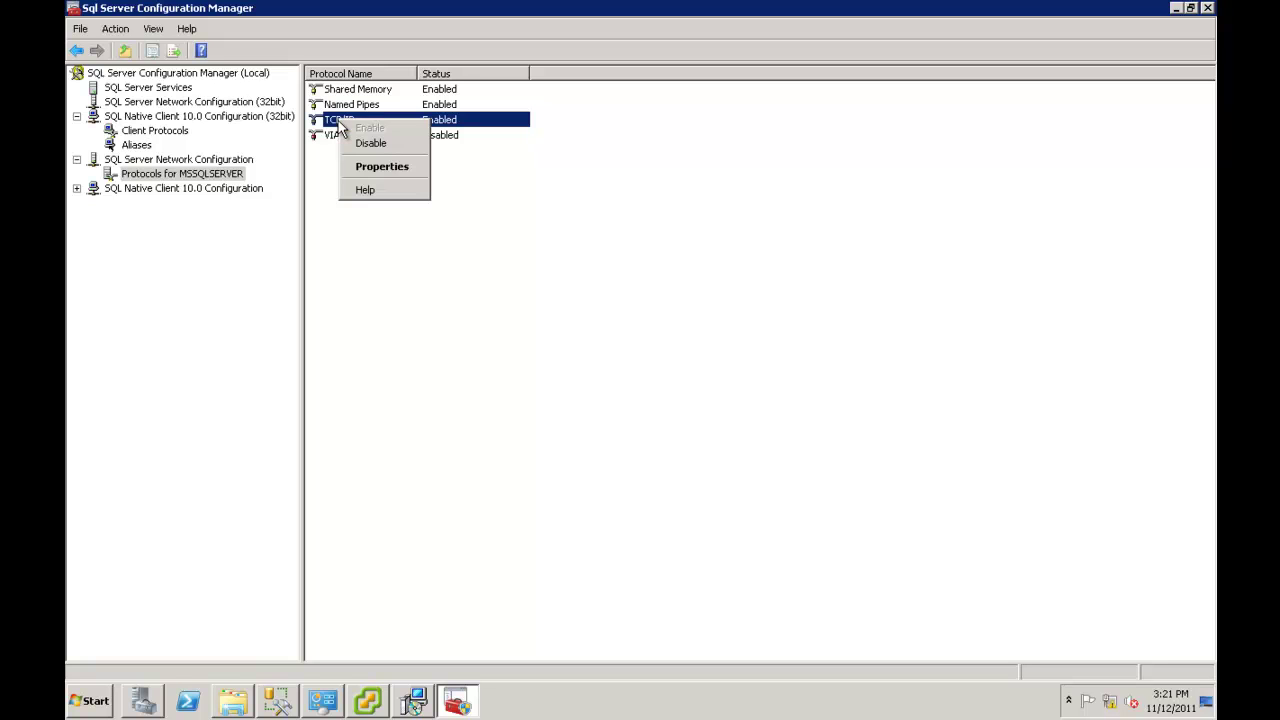
{"action": "left_click", "coordinate": [371, 146]}
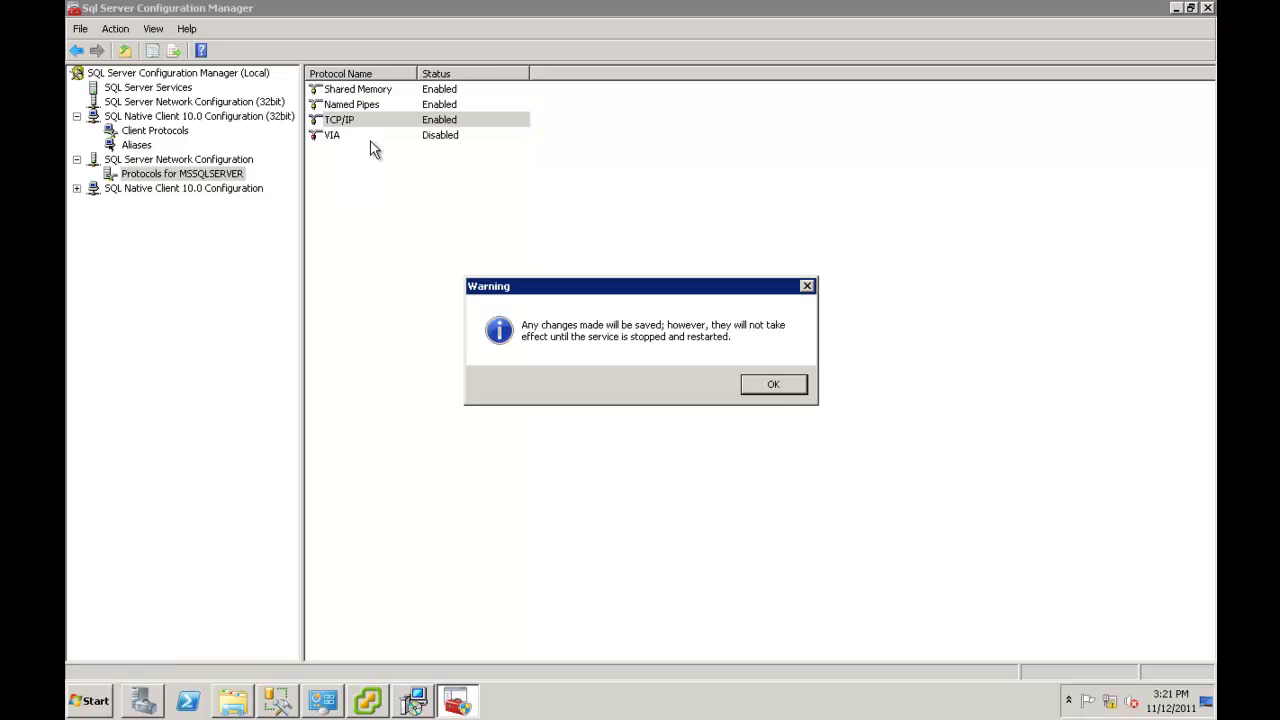
{"action": "left_click", "coordinate": [771, 388]}
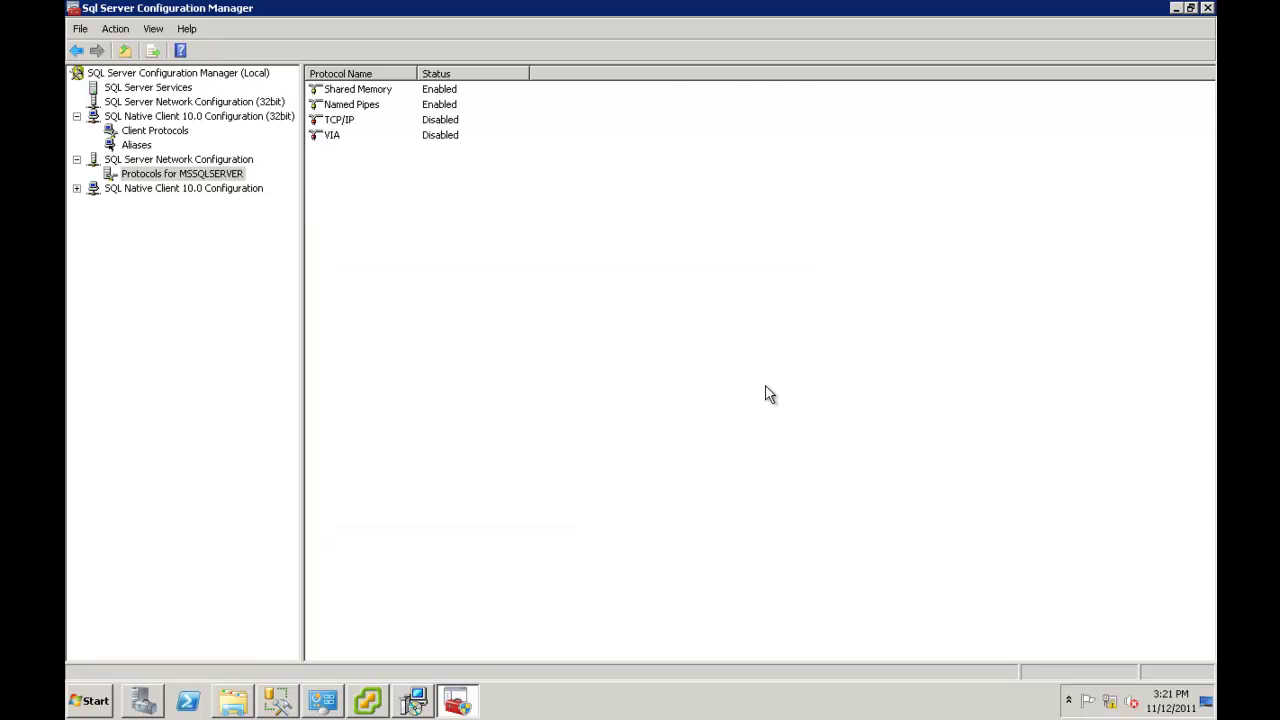
{"action": "right_click", "coordinate": [340, 120]}
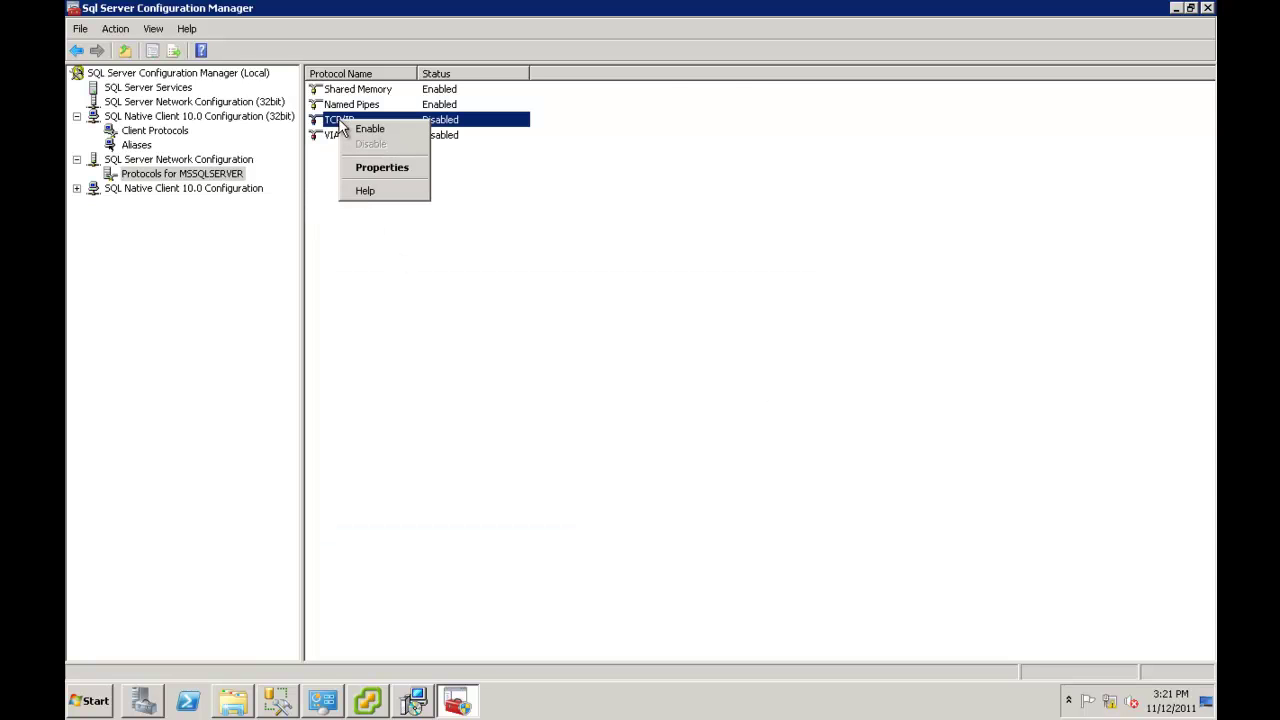
{"action": "left_click", "coordinate": [370, 130]}
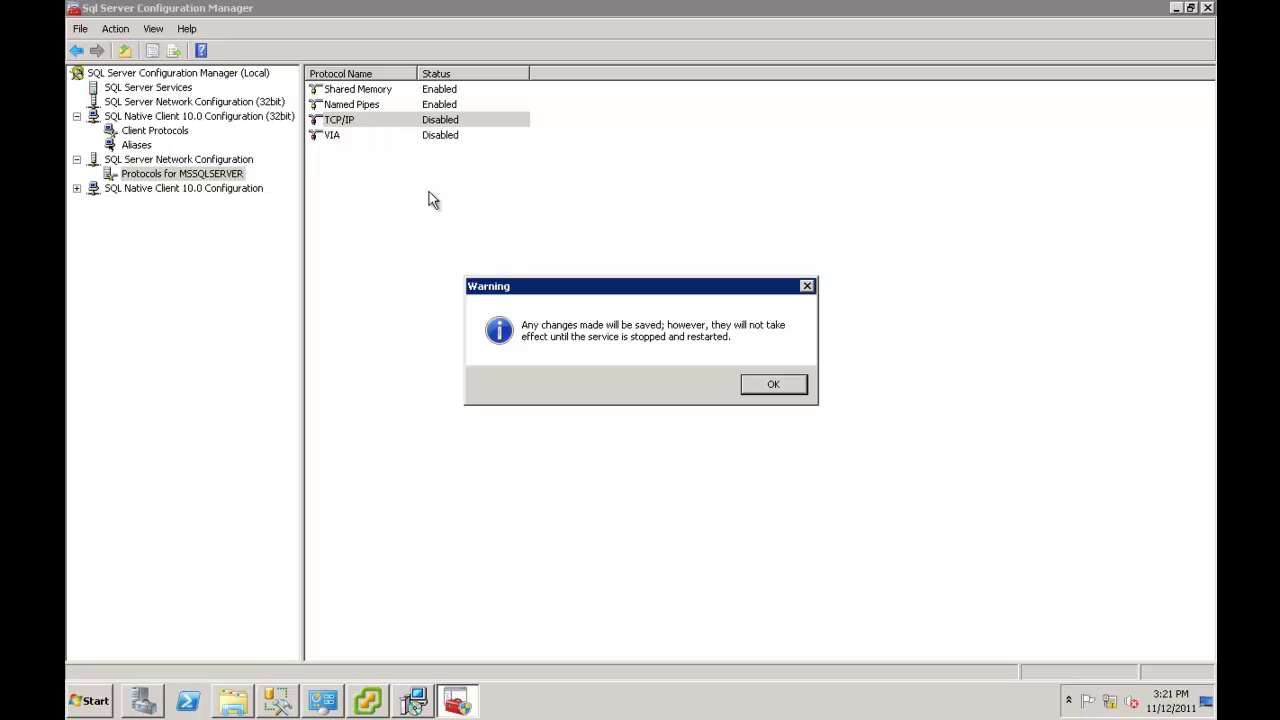
{"action": "left_click", "coordinate": [775, 386]}
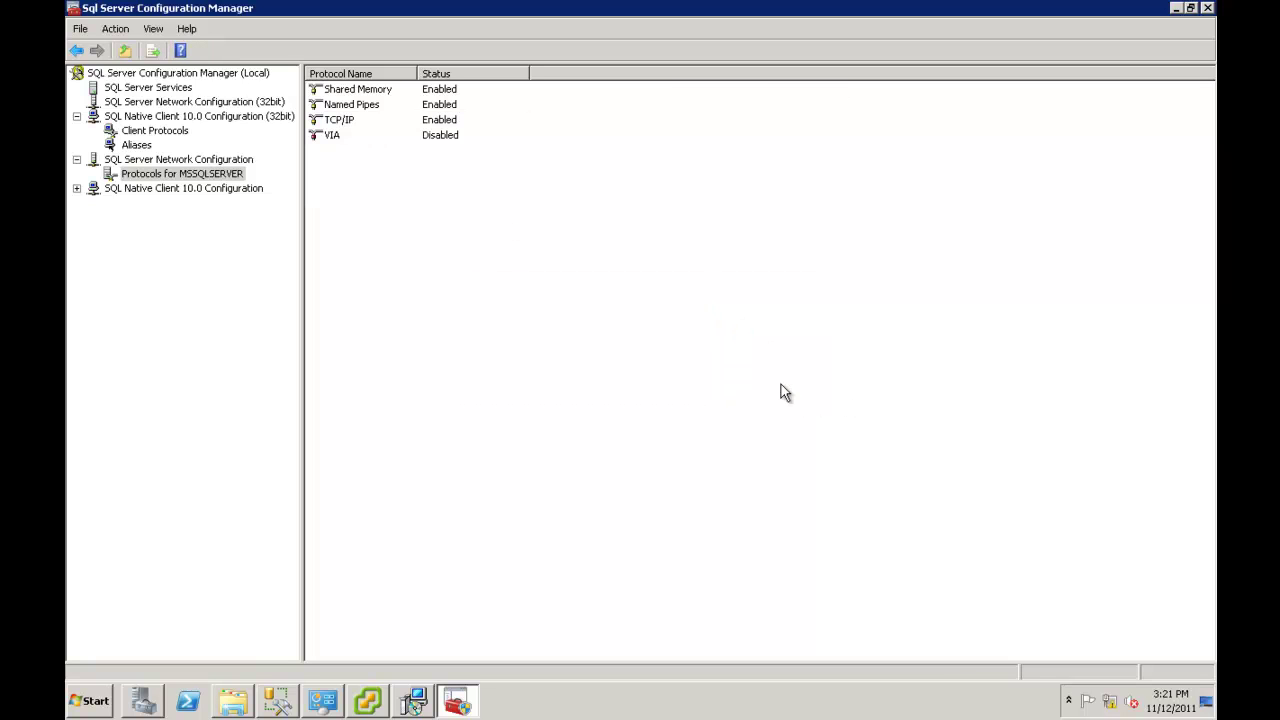
{"action": "left_click", "coordinate": [168, 162]}
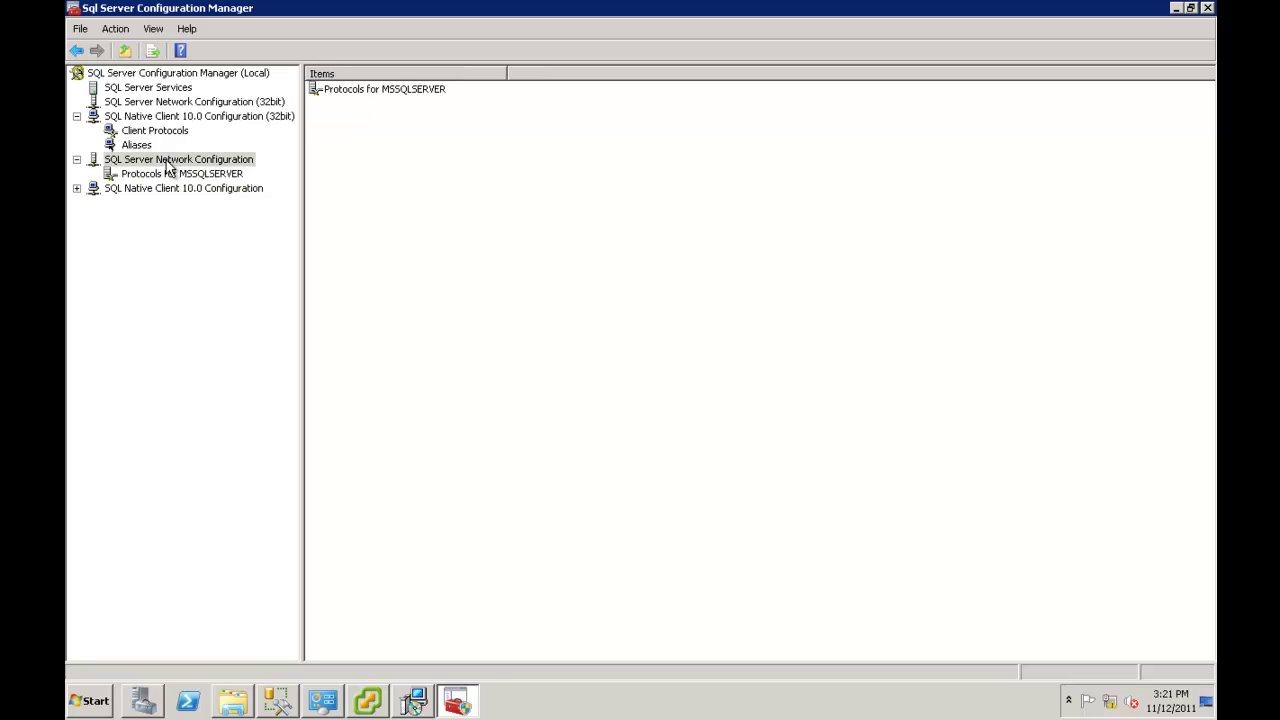
Browse the SQL Server services list and the SQL Native Client 10.0 client protocol order.
{"action": "right_click", "coordinate": [168, 166]}
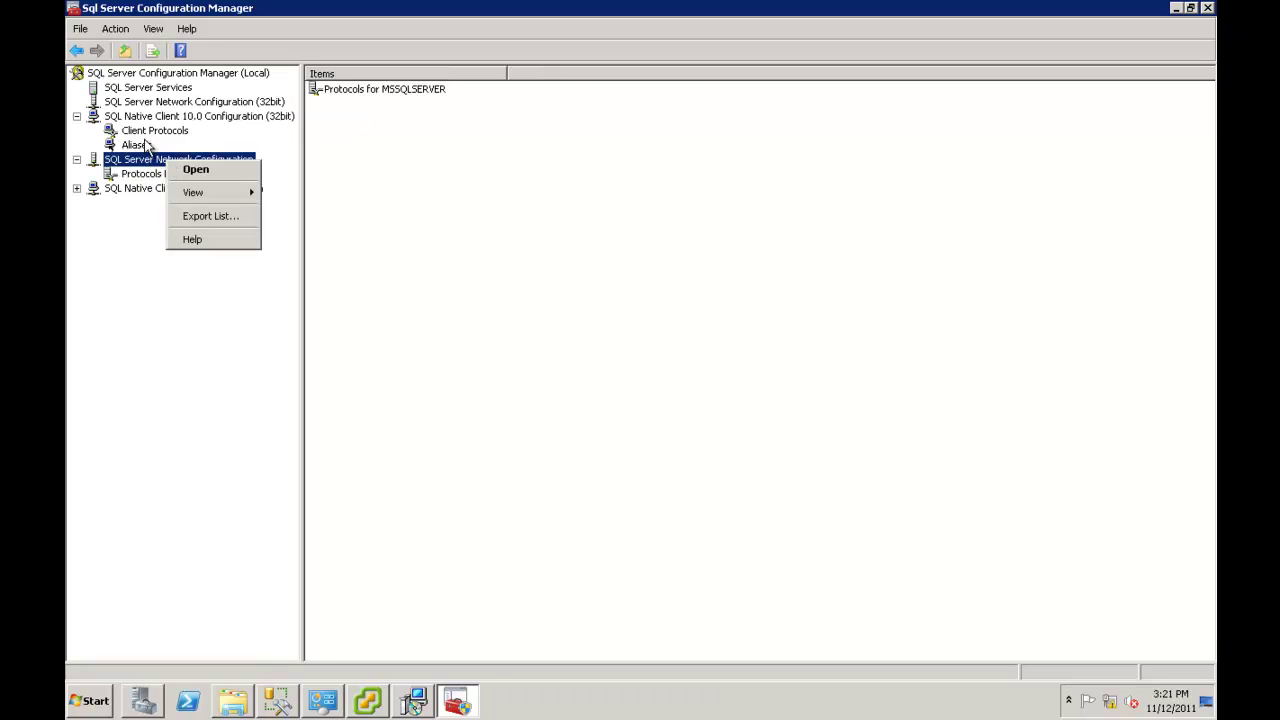
{"action": "left_click", "coordinate": [134, 90]}
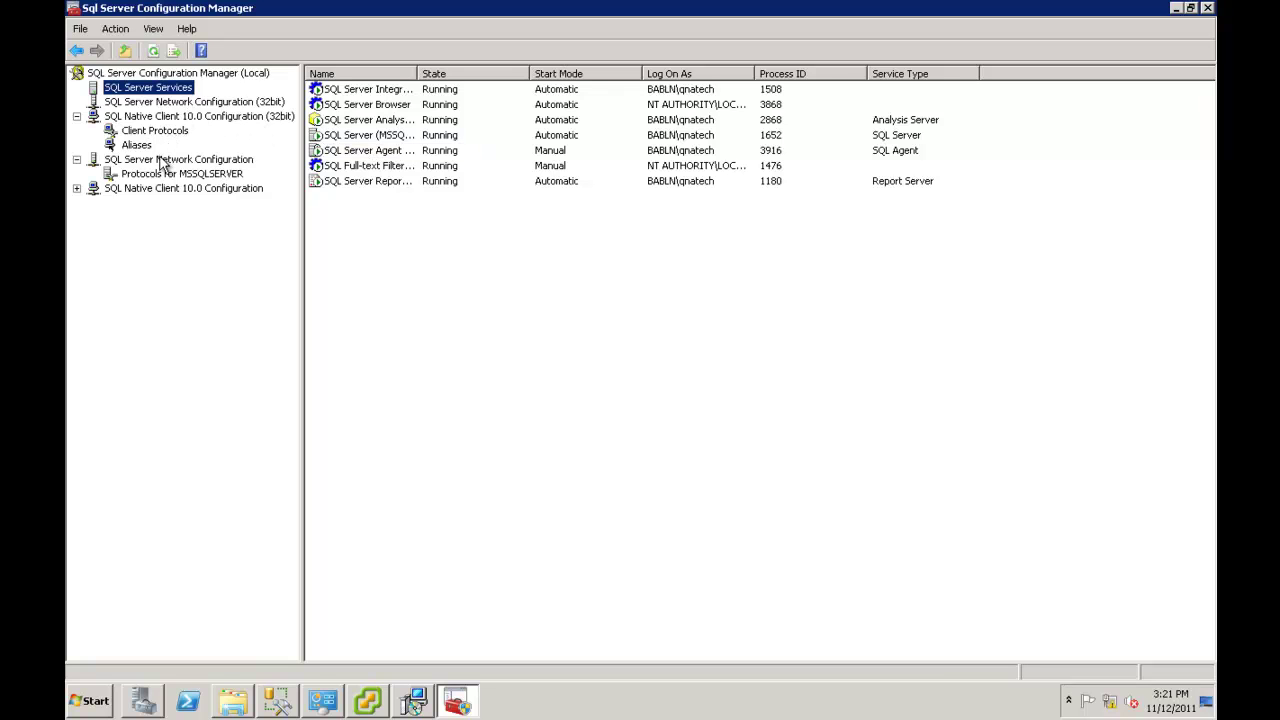
{"action": "left_click", "coordinate": [77, 188]}
{"action": "left_click", "coordinate": [140, 203]}
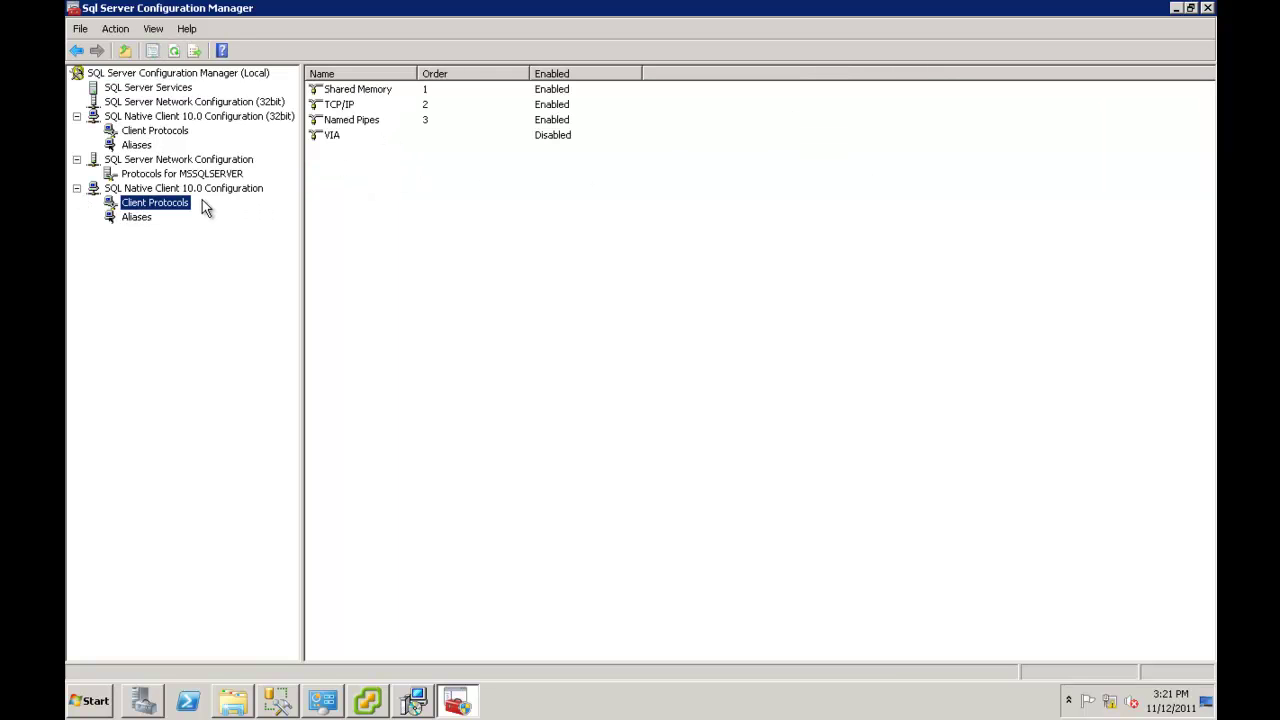
{"action": "left_click", "coordinate": [155, 75]}
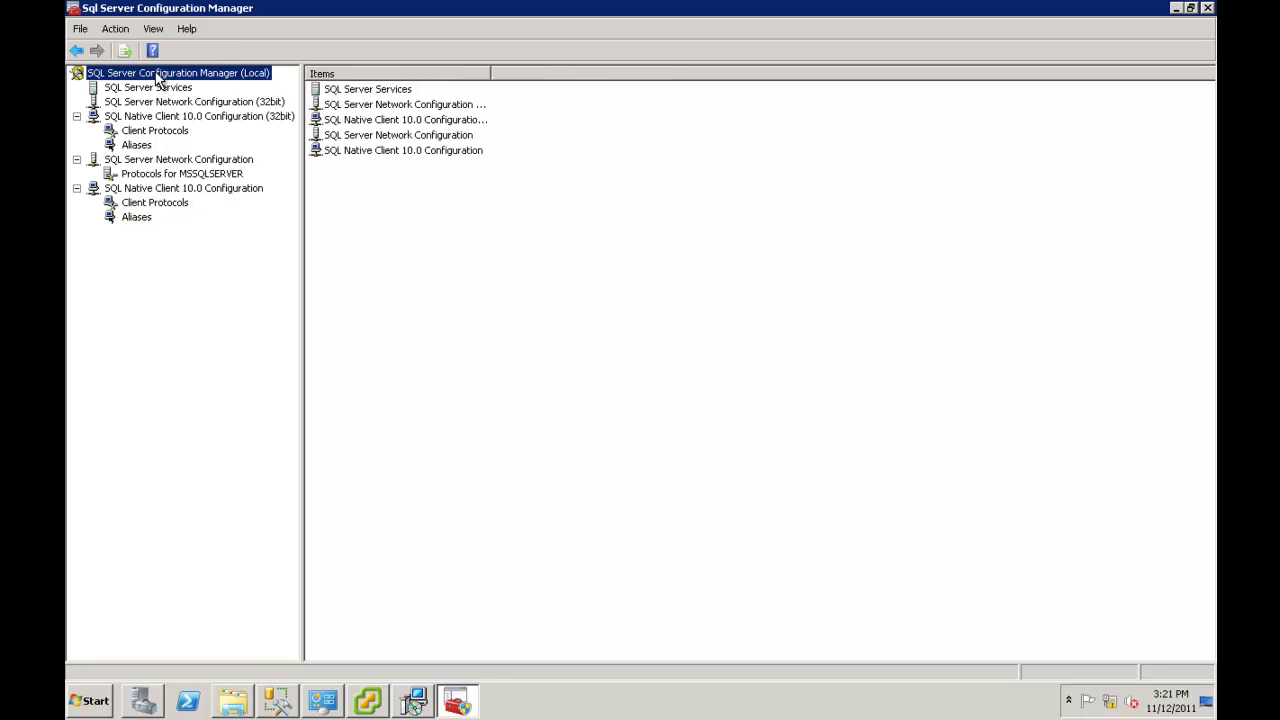
List SQL Server Services, widen the Name column, and select SQL Server (MSSQLSERVER).
{"action": "left_click", "coordinate": [328, 92]}
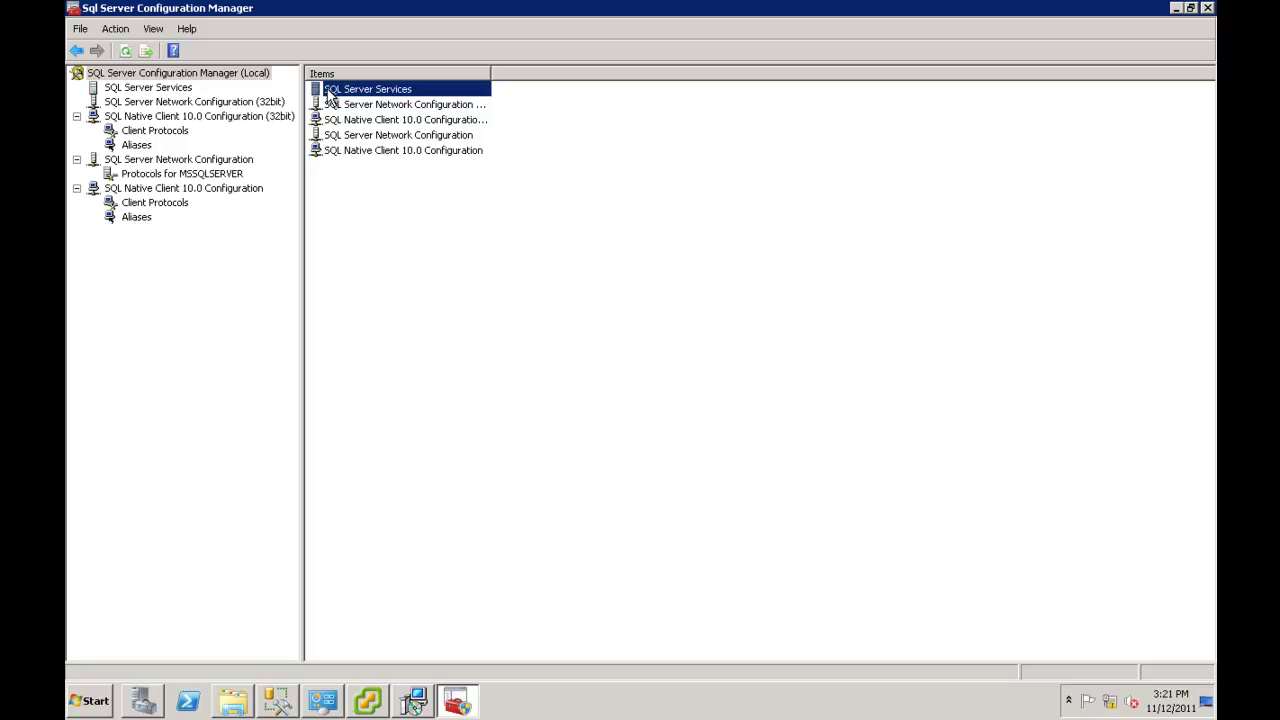
{"action": "right_click", "coordinate": [329, 93]}
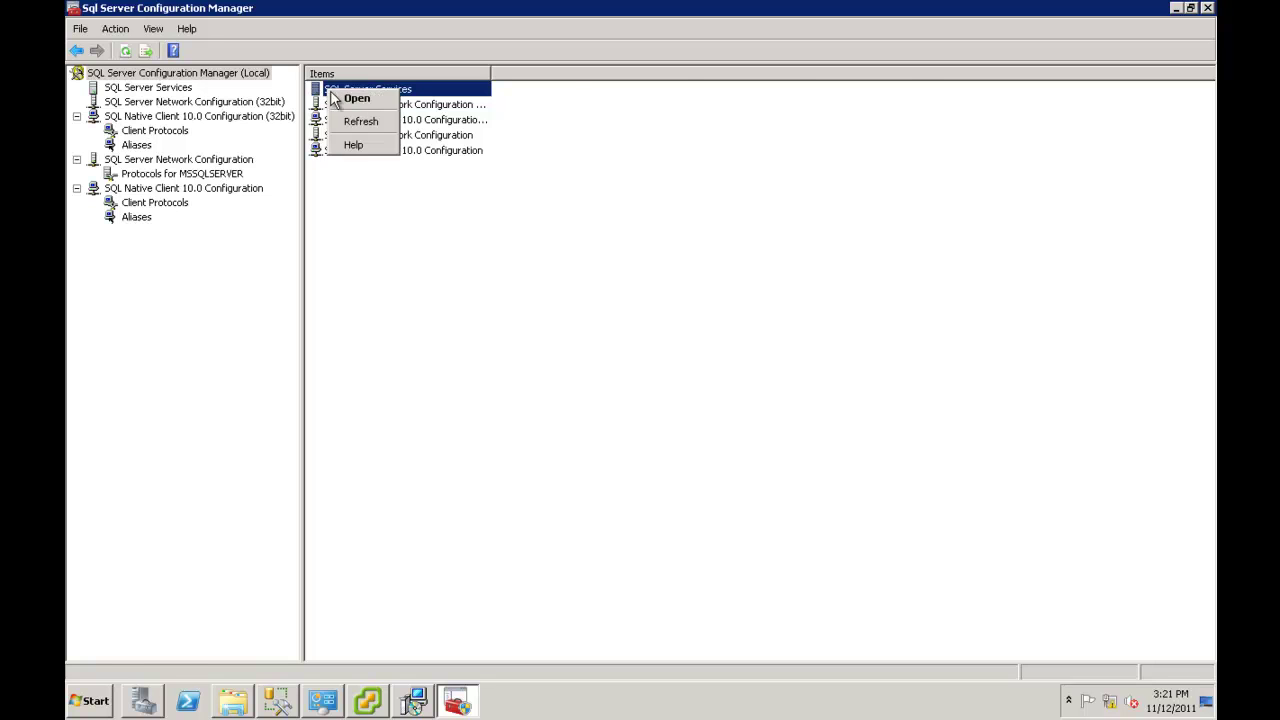
{"action": "left_click", "coordinate": [359, 100]}
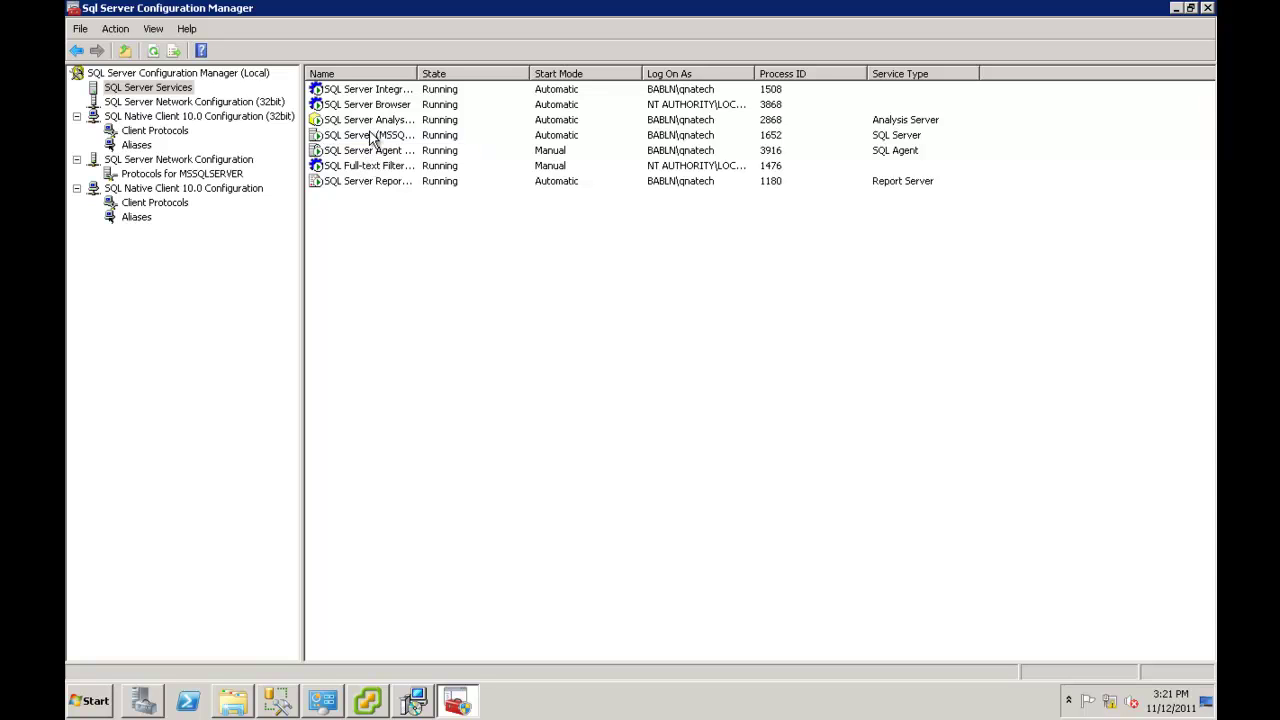
{"action": "left_click_drag", "start_coordinate": [418, 74], "coordinate": [556, 74]}
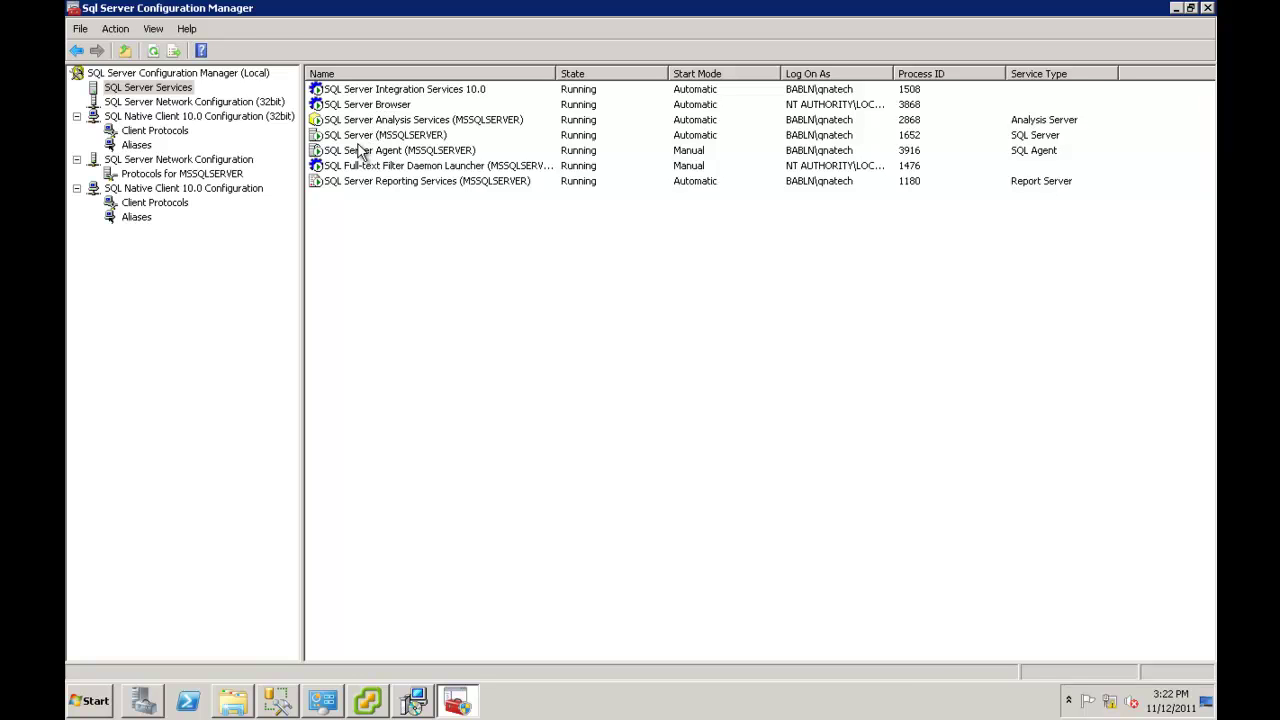
{"action": "left_click", "coordinate": [350, 136]}
Accept the generated JDBC URL and database options, then submit the vCenter service account password.
{"action": "left_click", "coordinate": [1176, 8]}
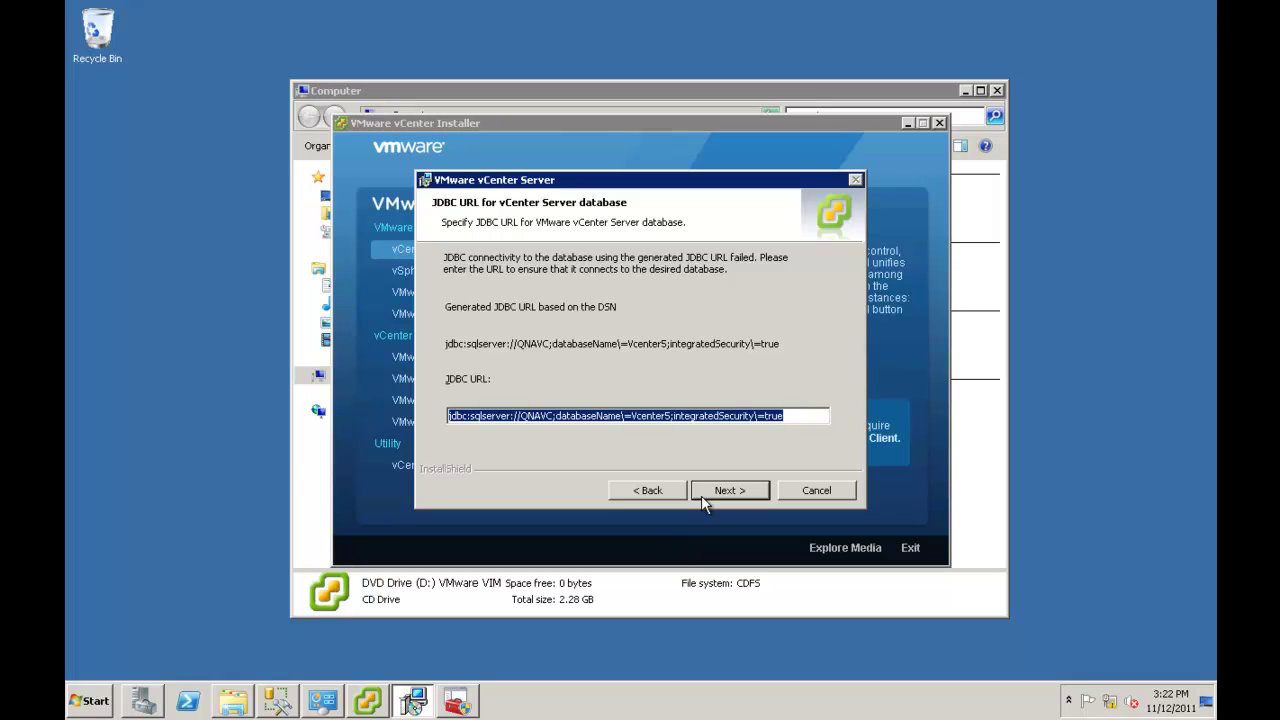
{"action": "key", "text": "Return"}
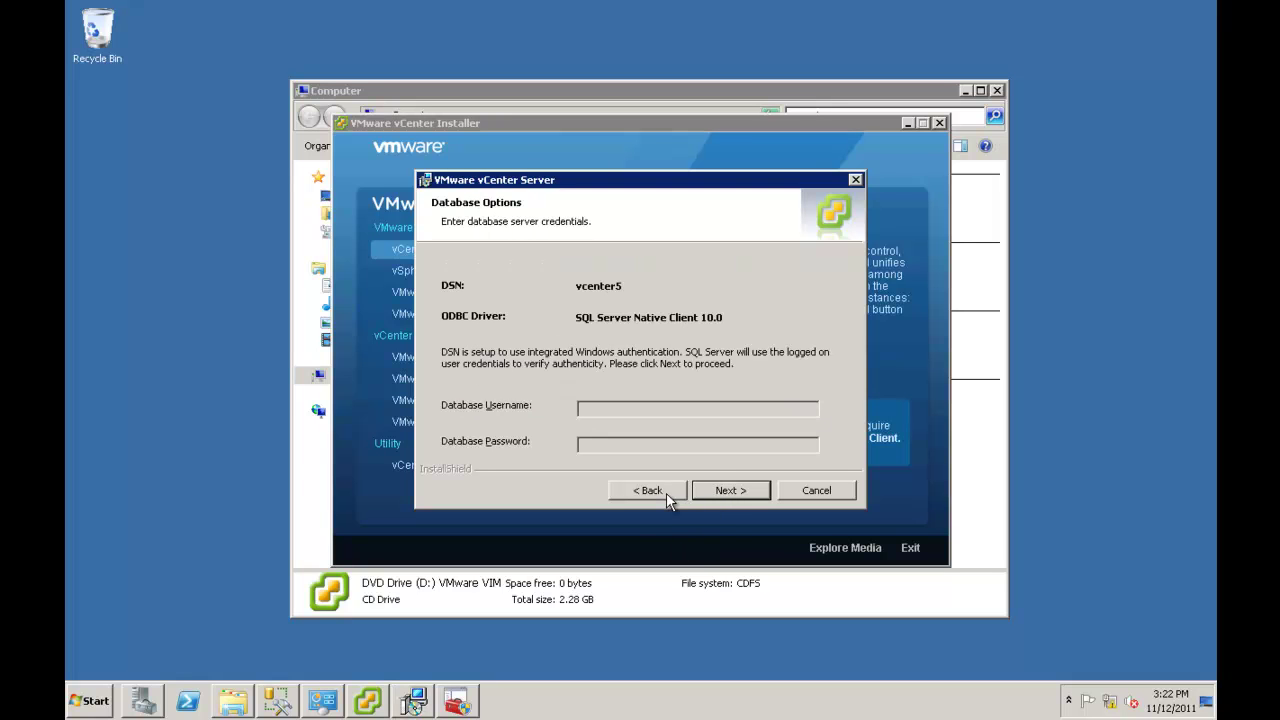
{"action": "left_click", "coordinate": [728, 490]}
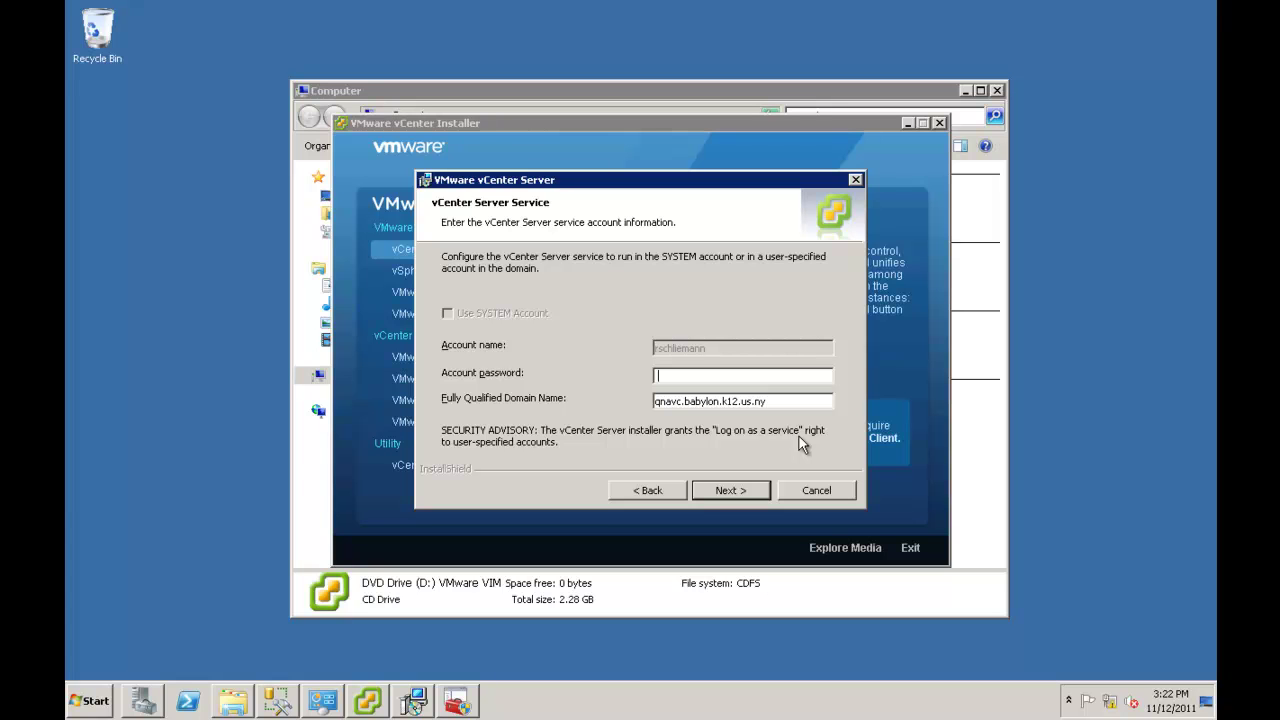
{"action": "type", "text": "***********"}
{"action": "left_click", "coordinate": [736, 492]}
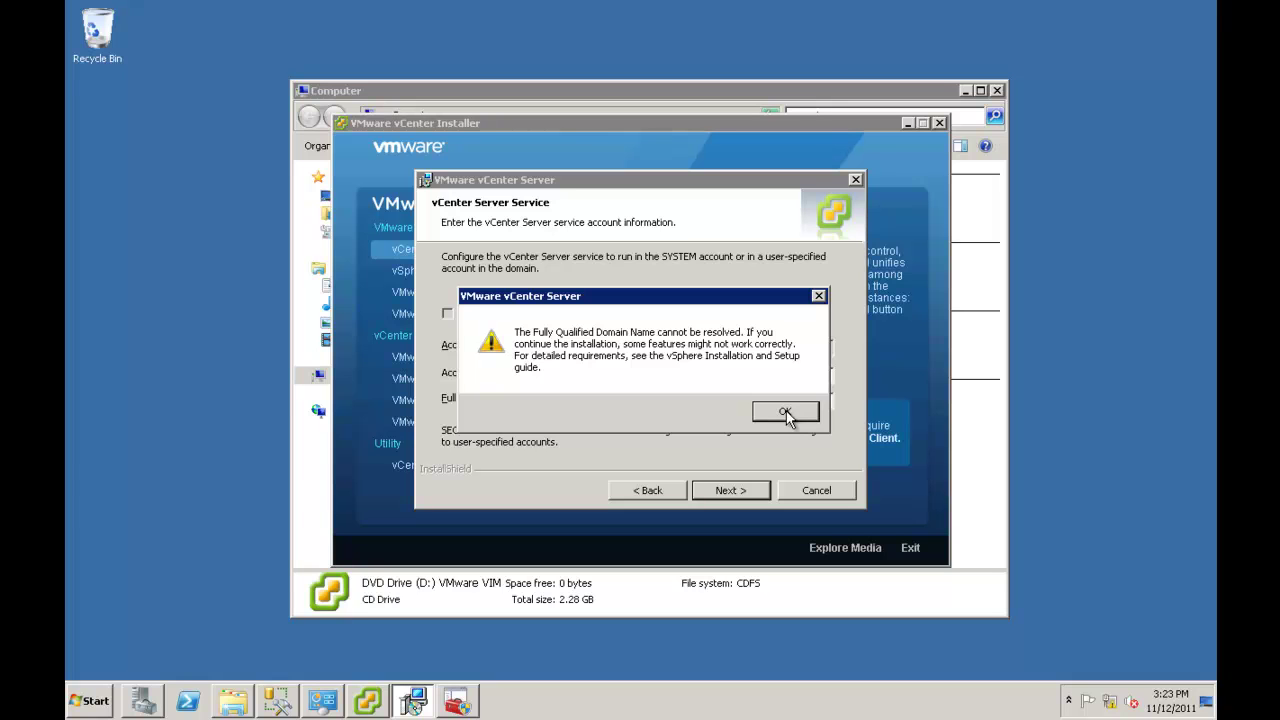
Dismiss the FQDN warning, keep default destination folders and standalone mode, and submit default ports.
{"action": "left_click", "coordinate": [786, 413]}
{"action": "left_click", "coordinate": [730, 492]}
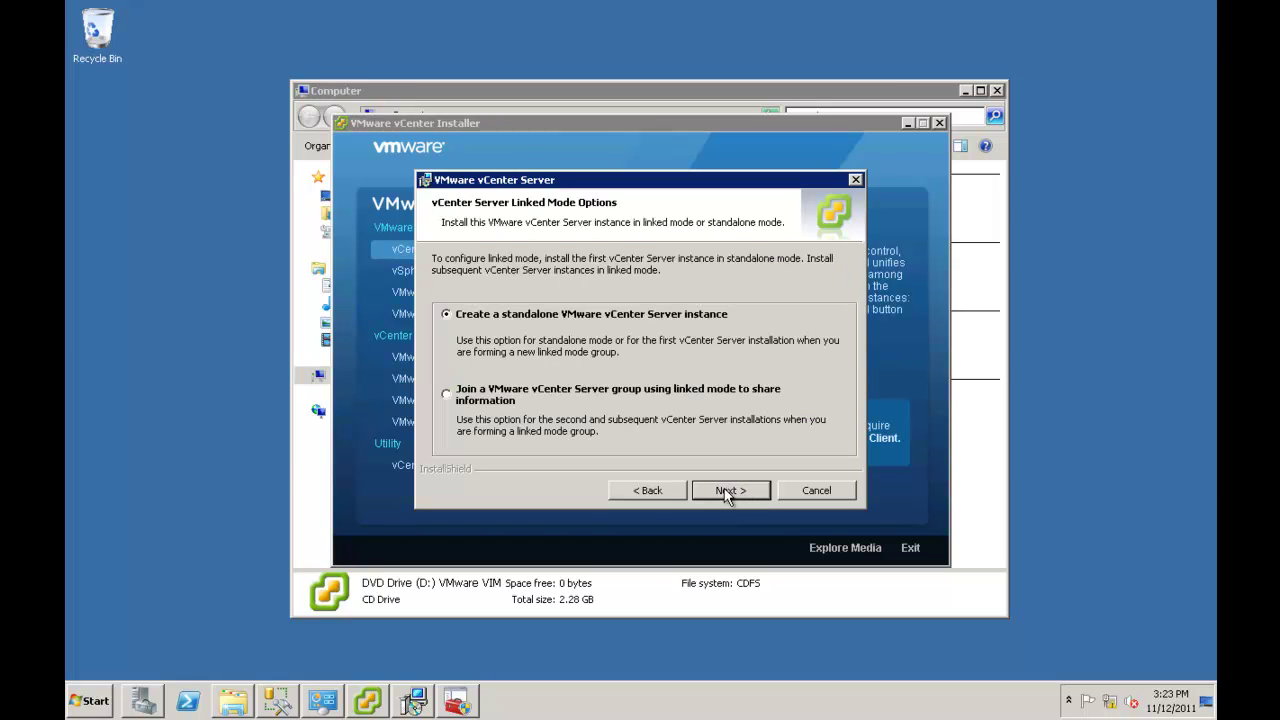
{"action": "left_click", "coordinate": [661, 491]}
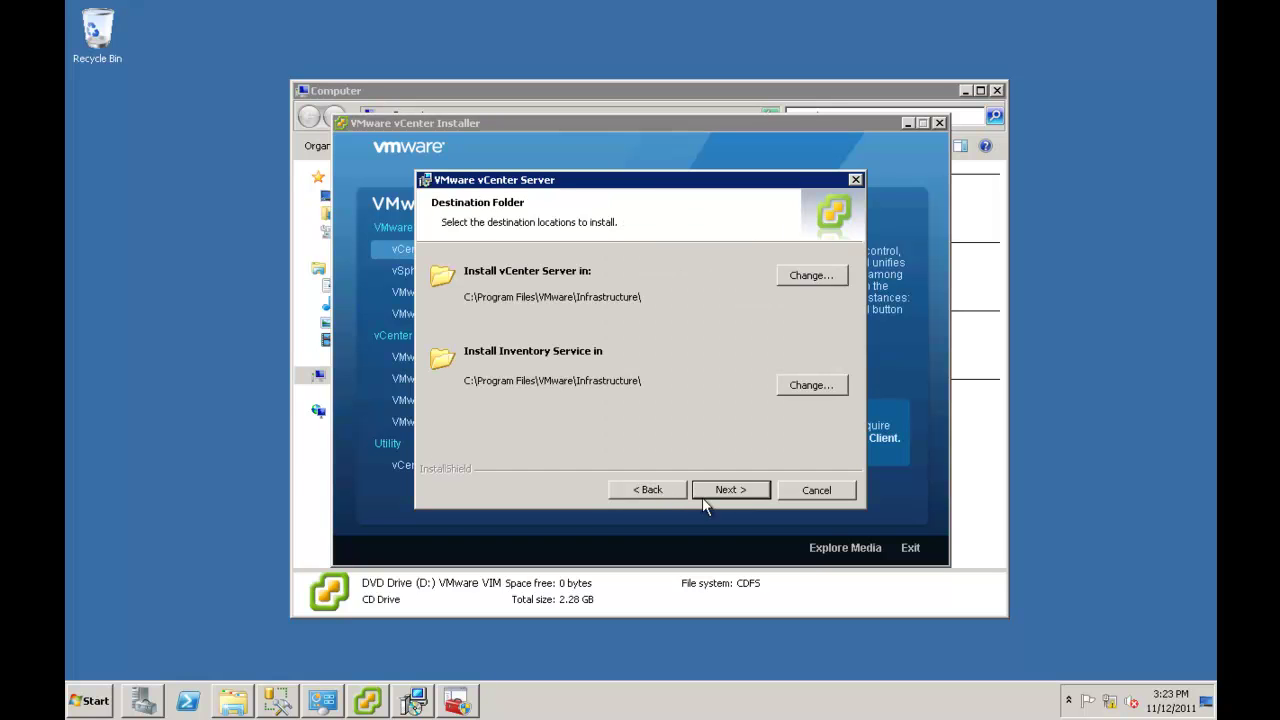
{"action": "left_click", "coordinate": [735, 495]}
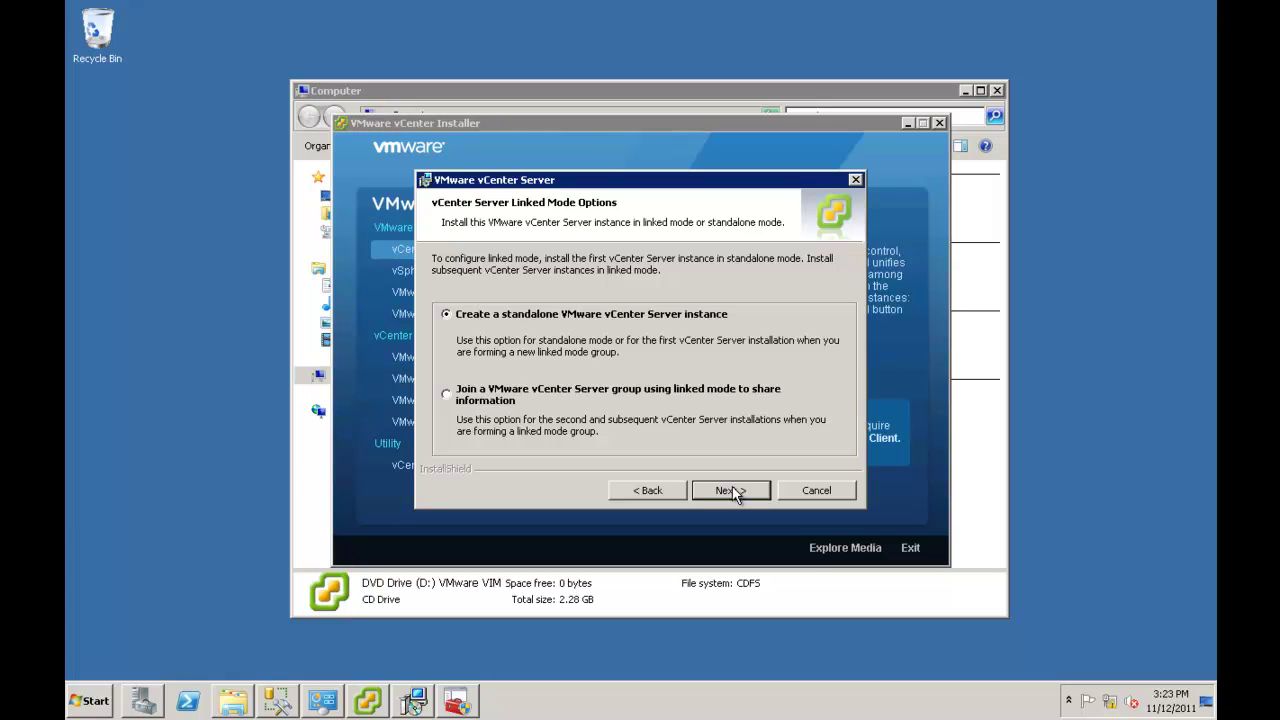
{"action": "left_click", "coordinate": [733, 491]}
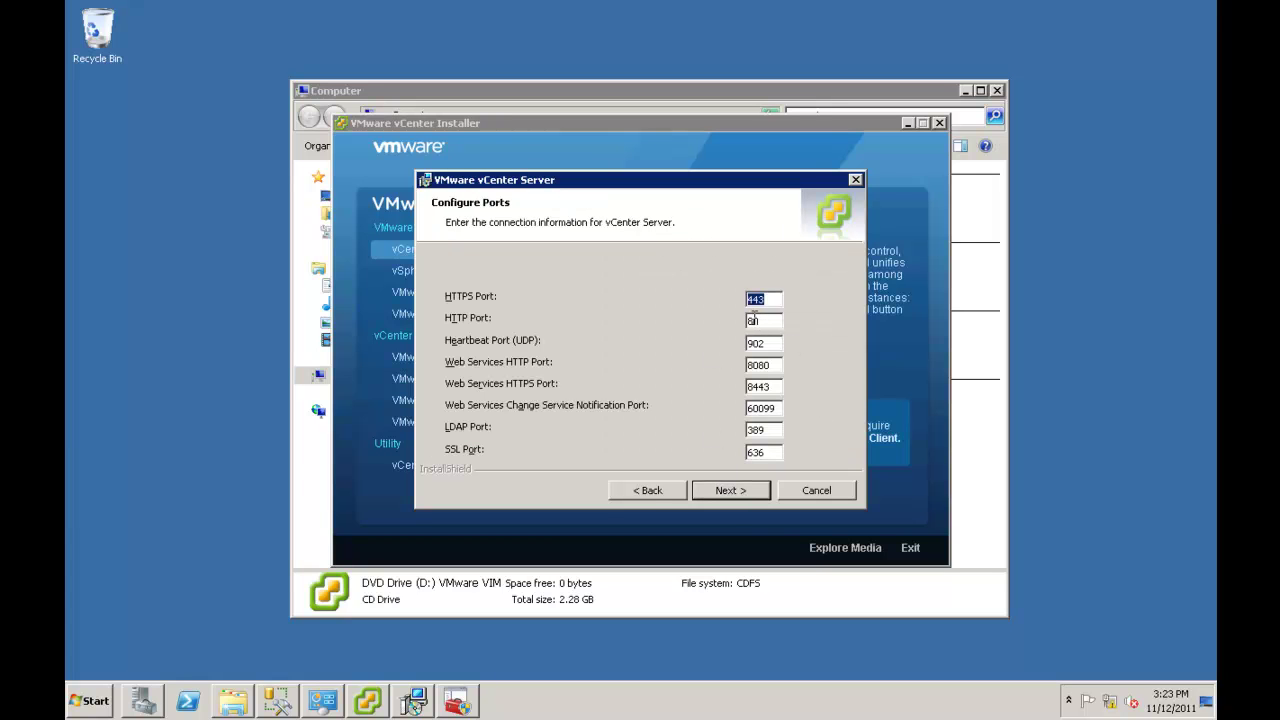
{"action": "left_click", "coordinate": [745, 492]}
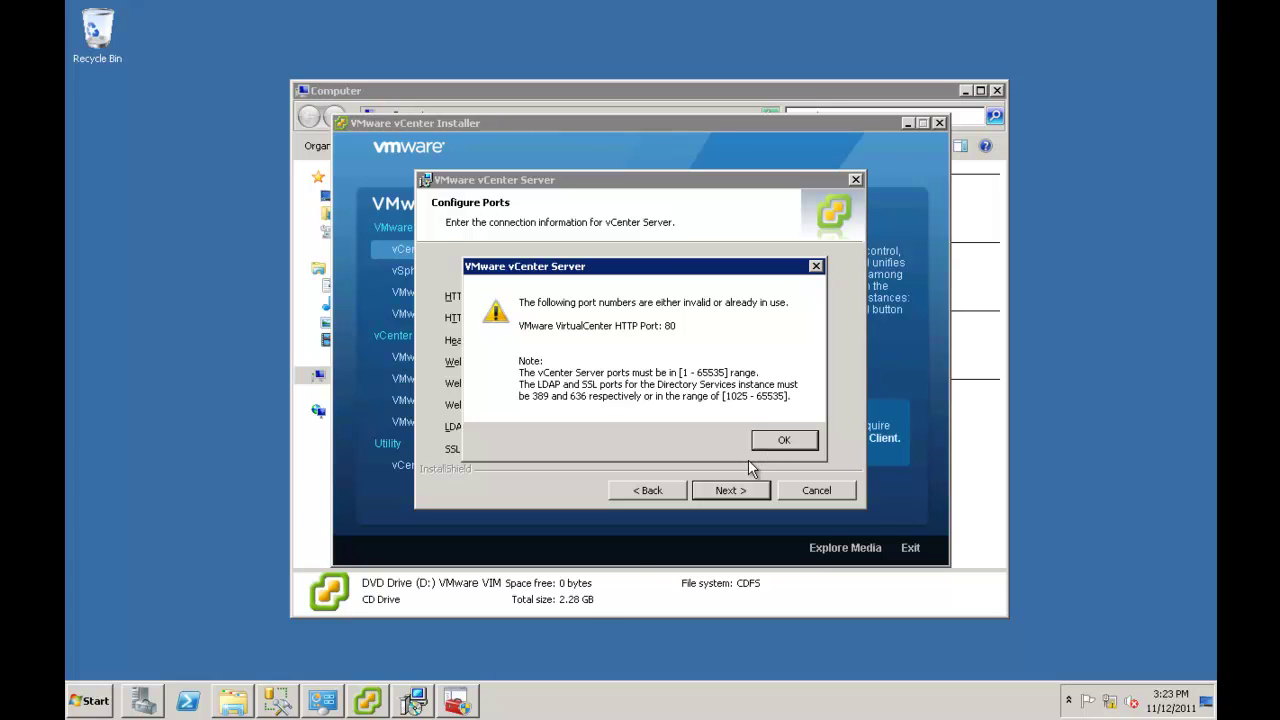
Stop the SQL Server Reporting Services service in Configuration Manager.
{"action": "mouse_move", "coordinate": [465, 698]}
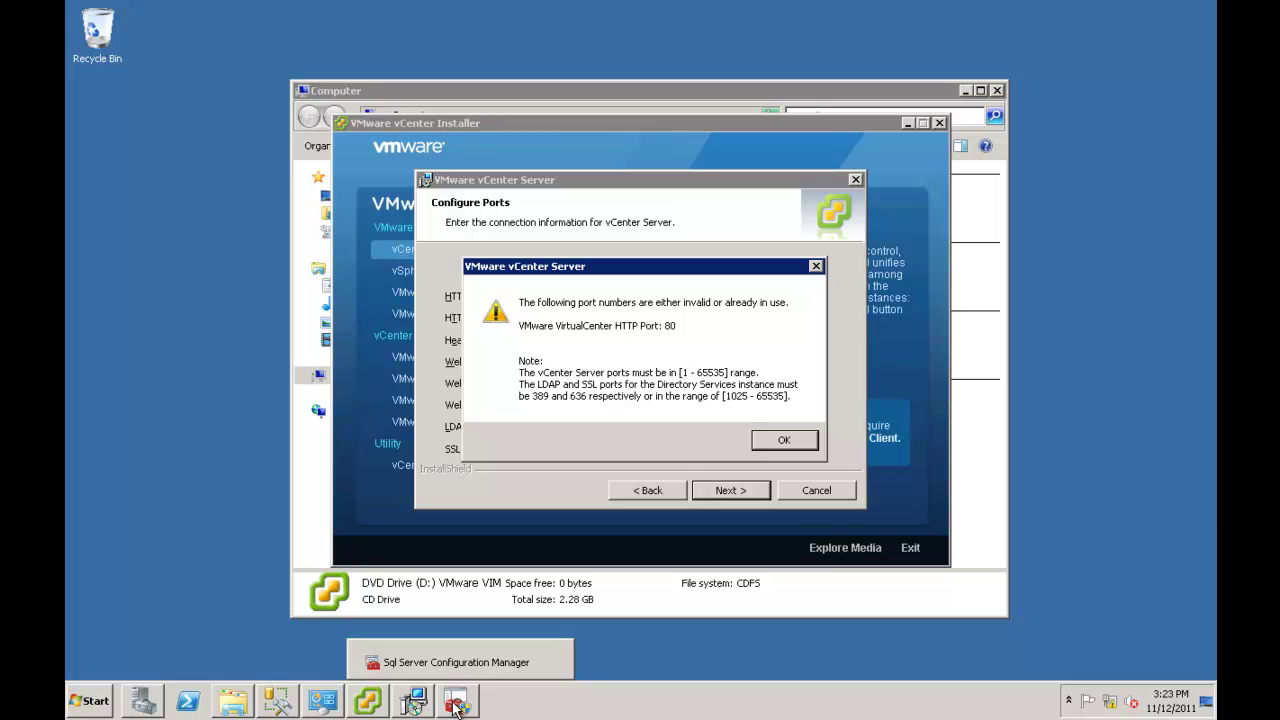
{"action": "left_click", "coordinate": [456, 704]}
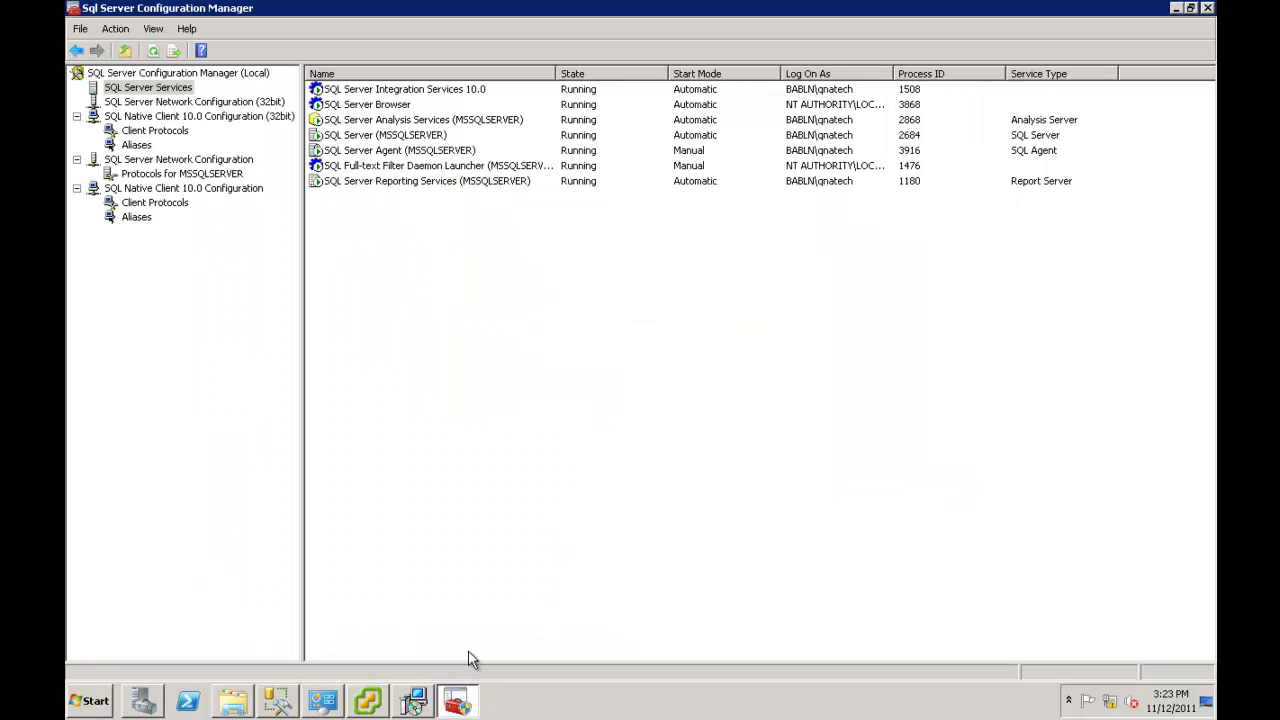
{"action": "left_click", "coordinate": [413, 185]}
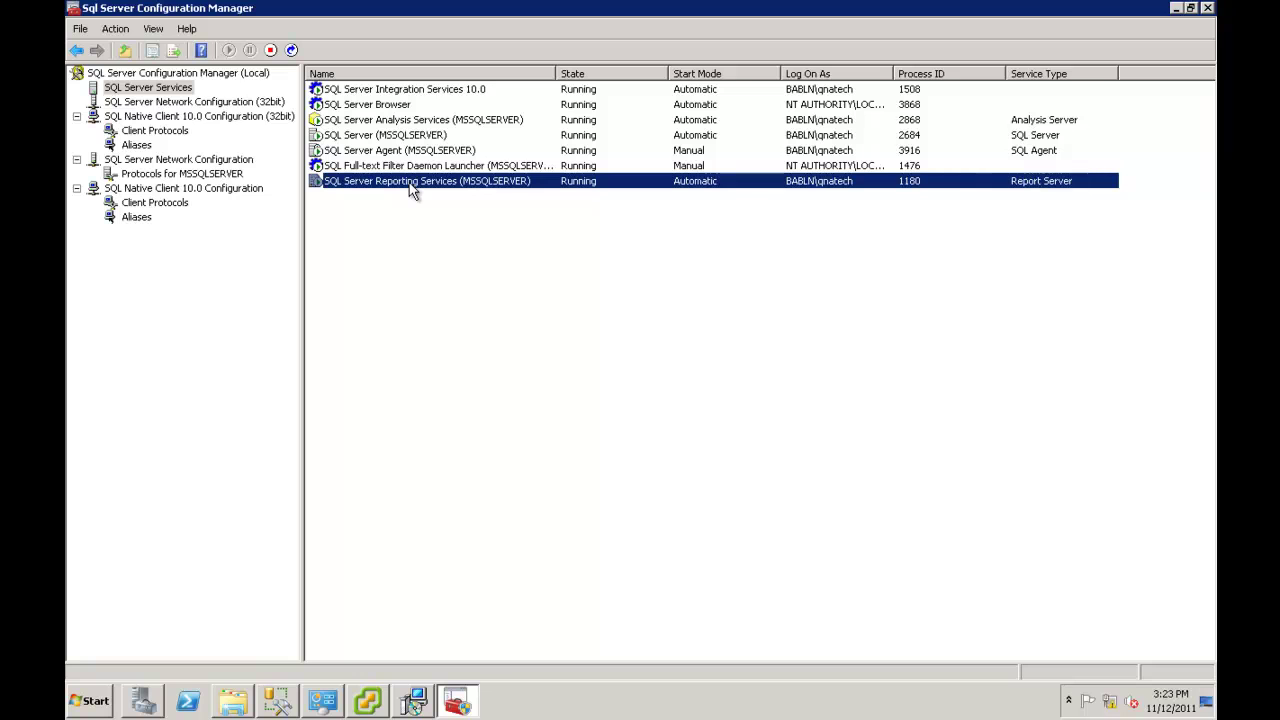
{"action": "right_click", "coordinate": [409, 184]}
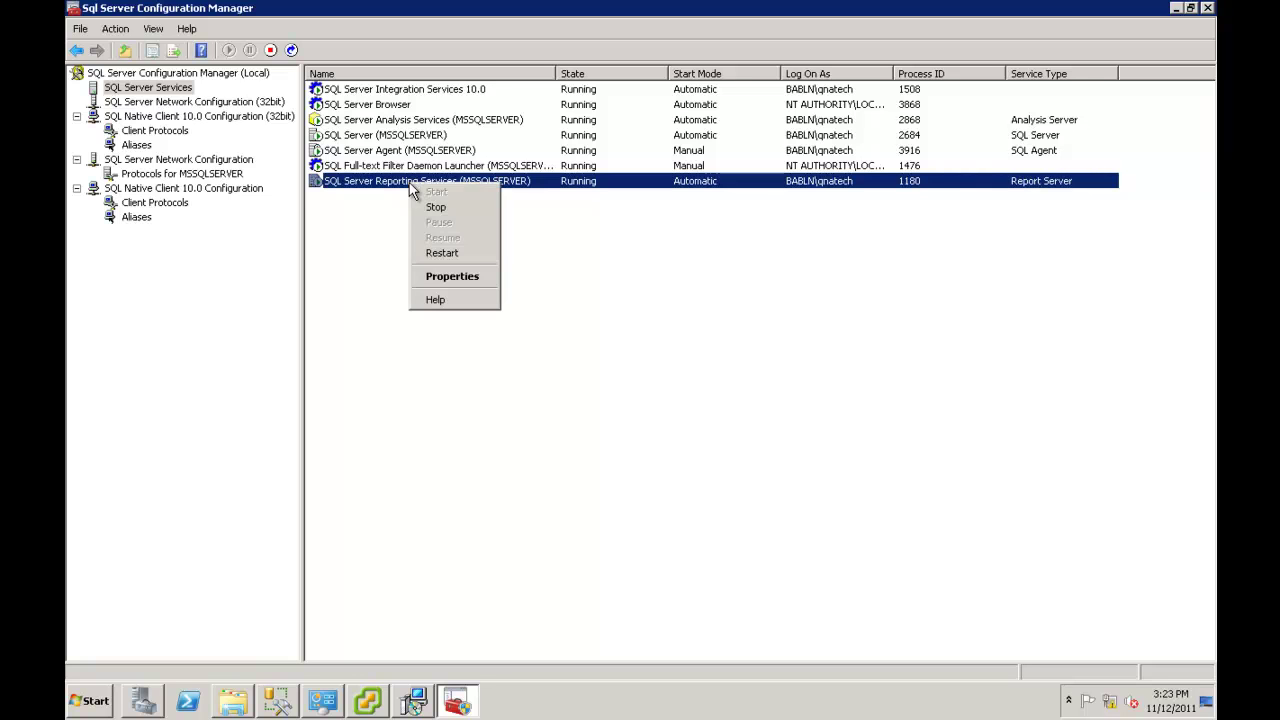
{"action": "left_click", "coordinate": [437, 212]}
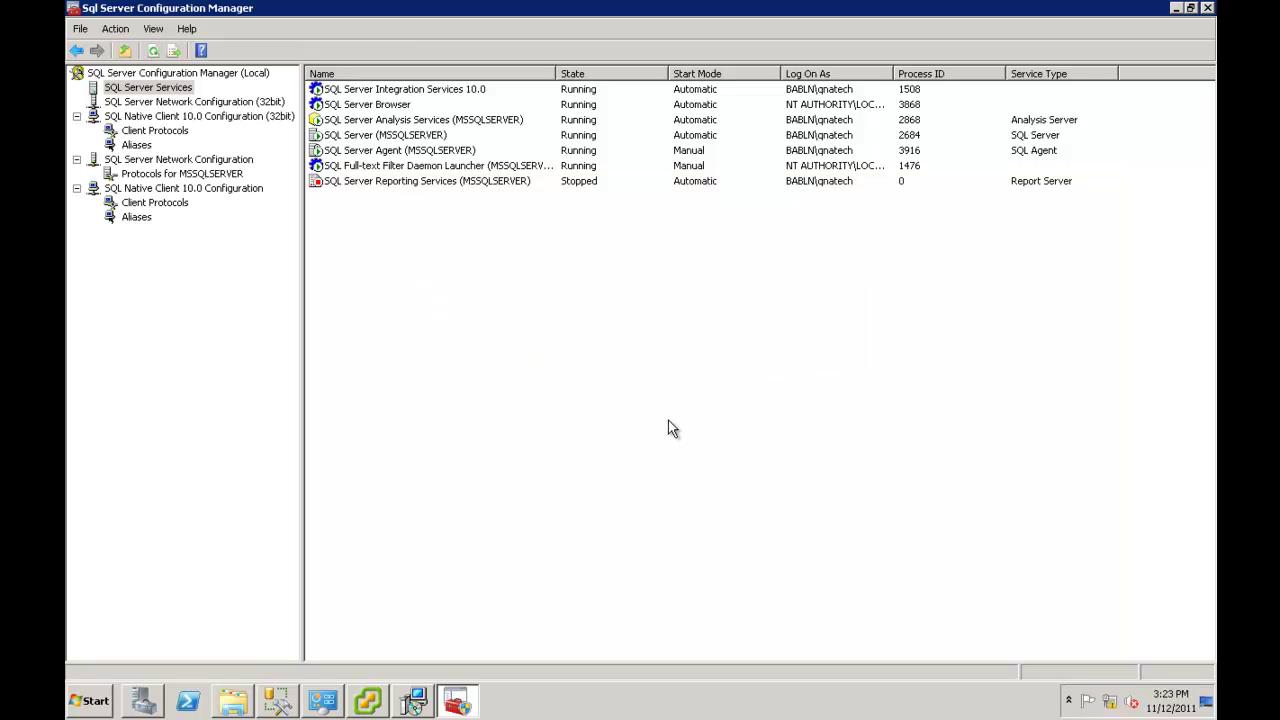
Set Reporting Services' start mode to Disabled in its properties and minimize Configuration Manager.
{"action": "right_click", "coordinate": [457, 184]}
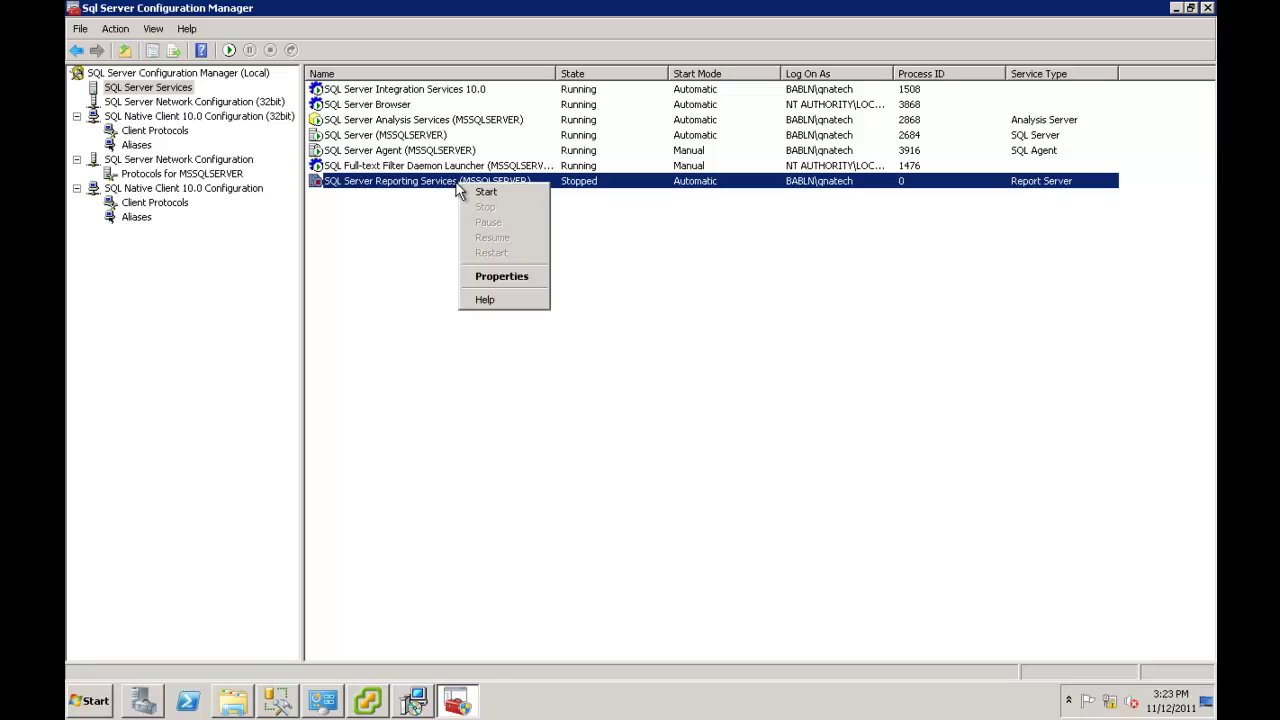
{"action": "left_click", "coordinate": [513, 277]}
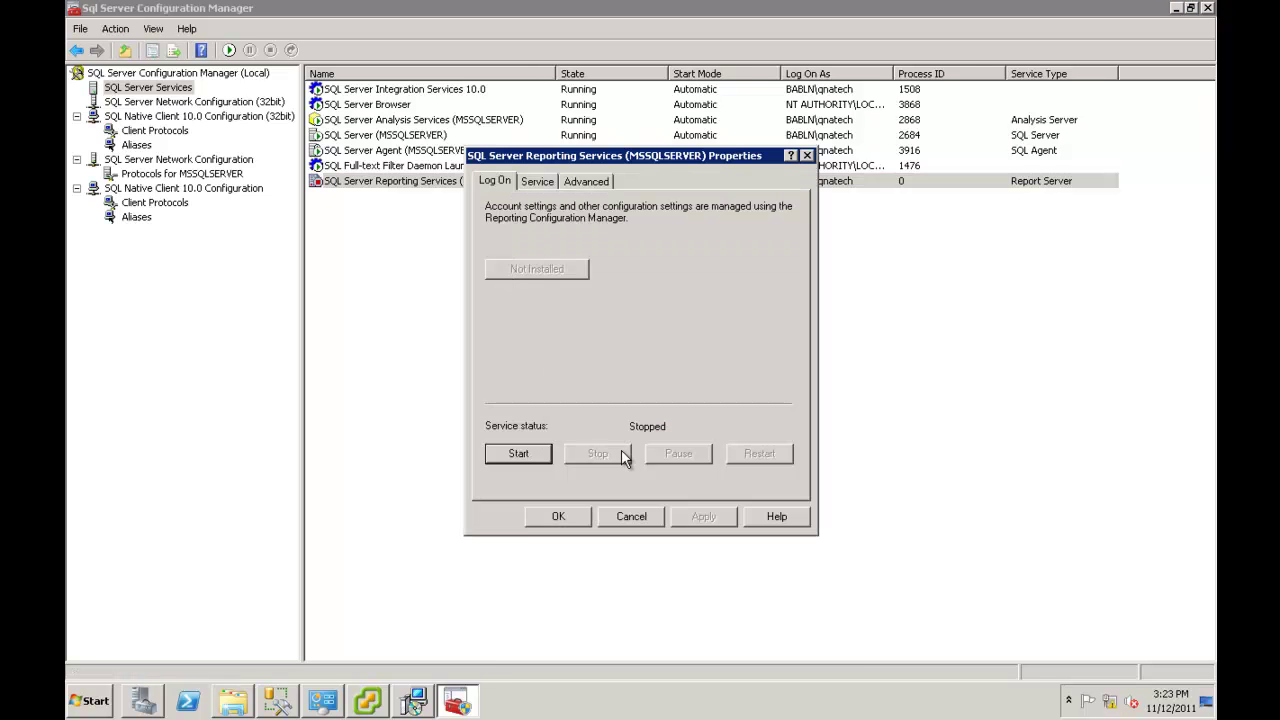
{"action": "left_click", "coordinate": [540, 182]}
{"action": "left_click", "coordinate": [664, 330]}
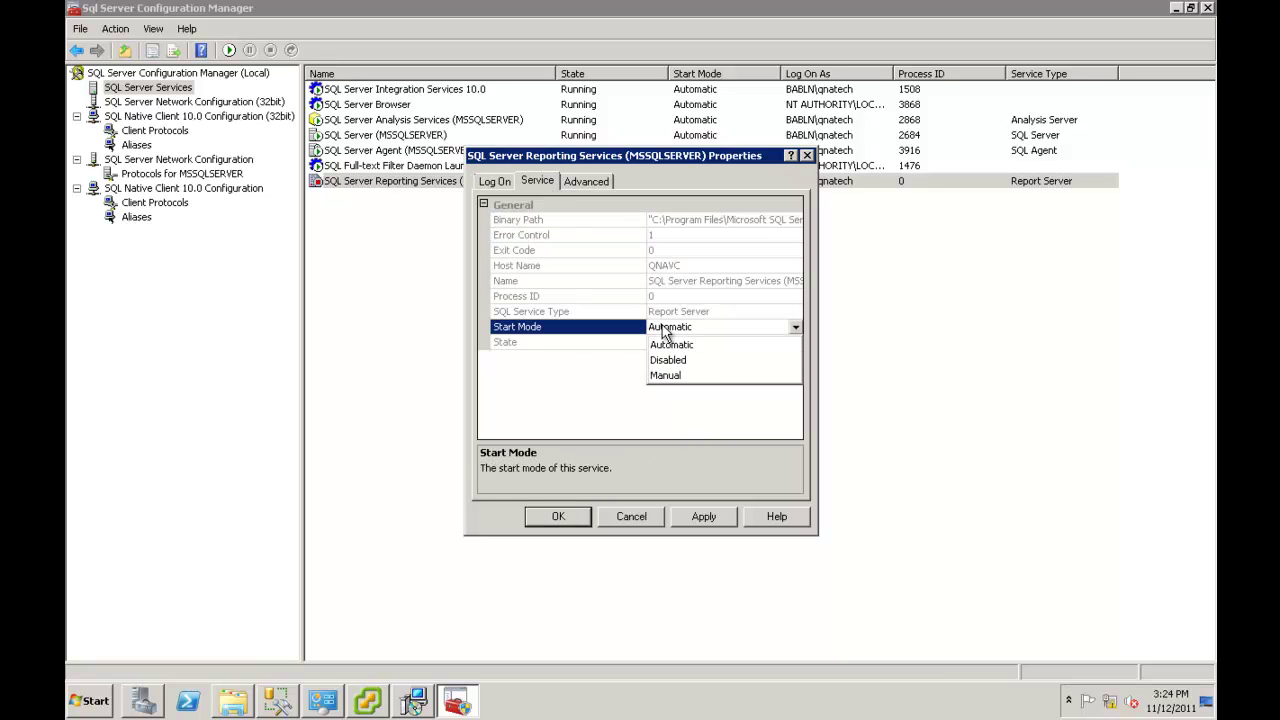
{"action": "left_click", "coordinate": [690, 361]}
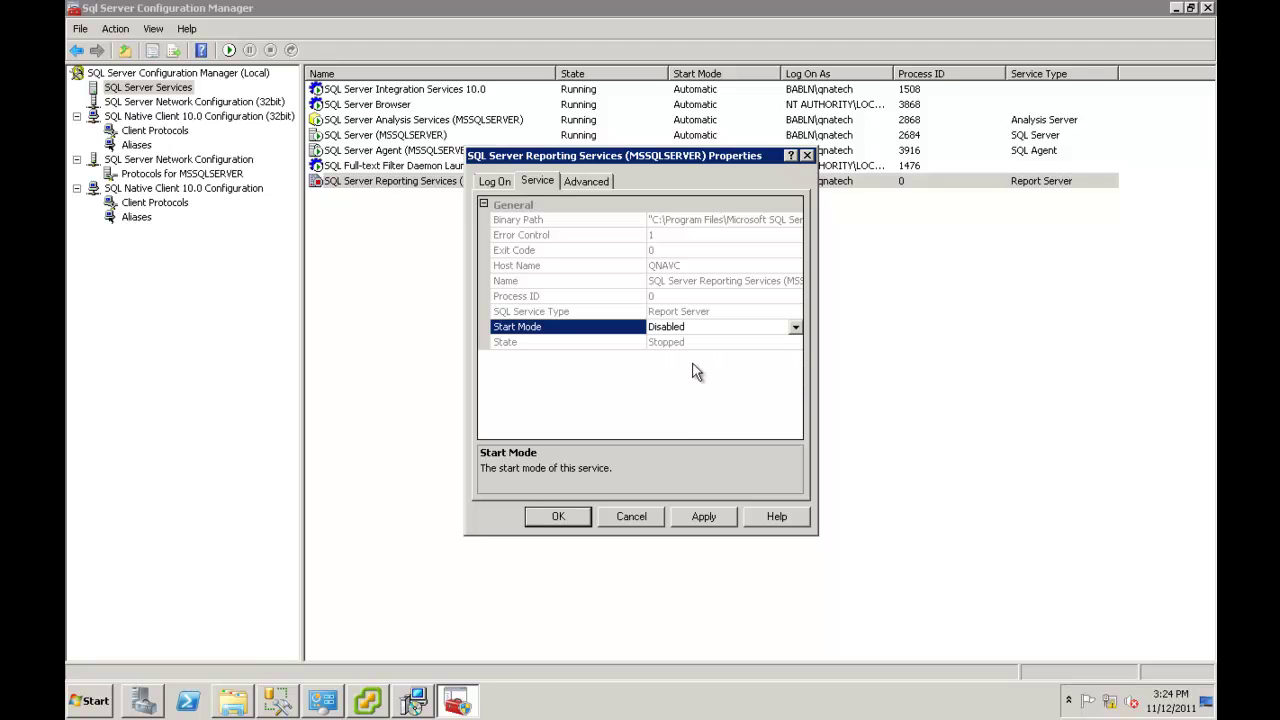
{"action": "left_click", "coordinate": [698, 516]}
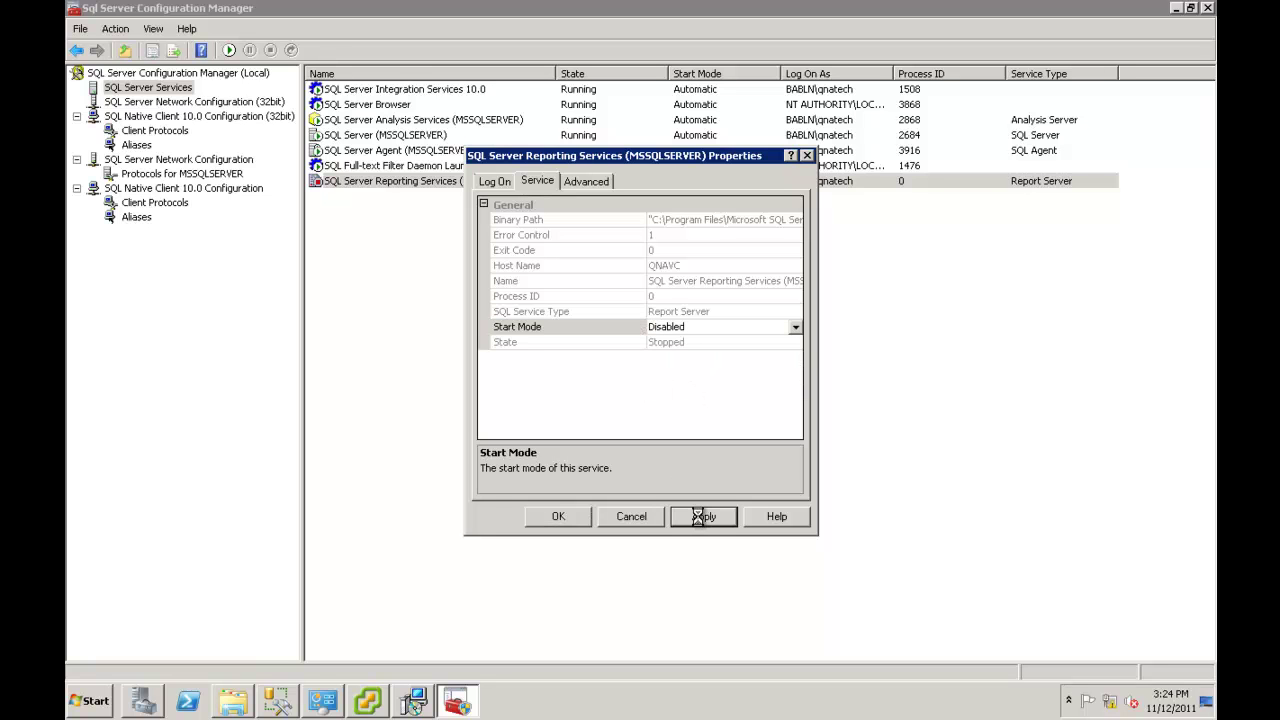
{"action": "left_click", "coordinate": [558, 517]}
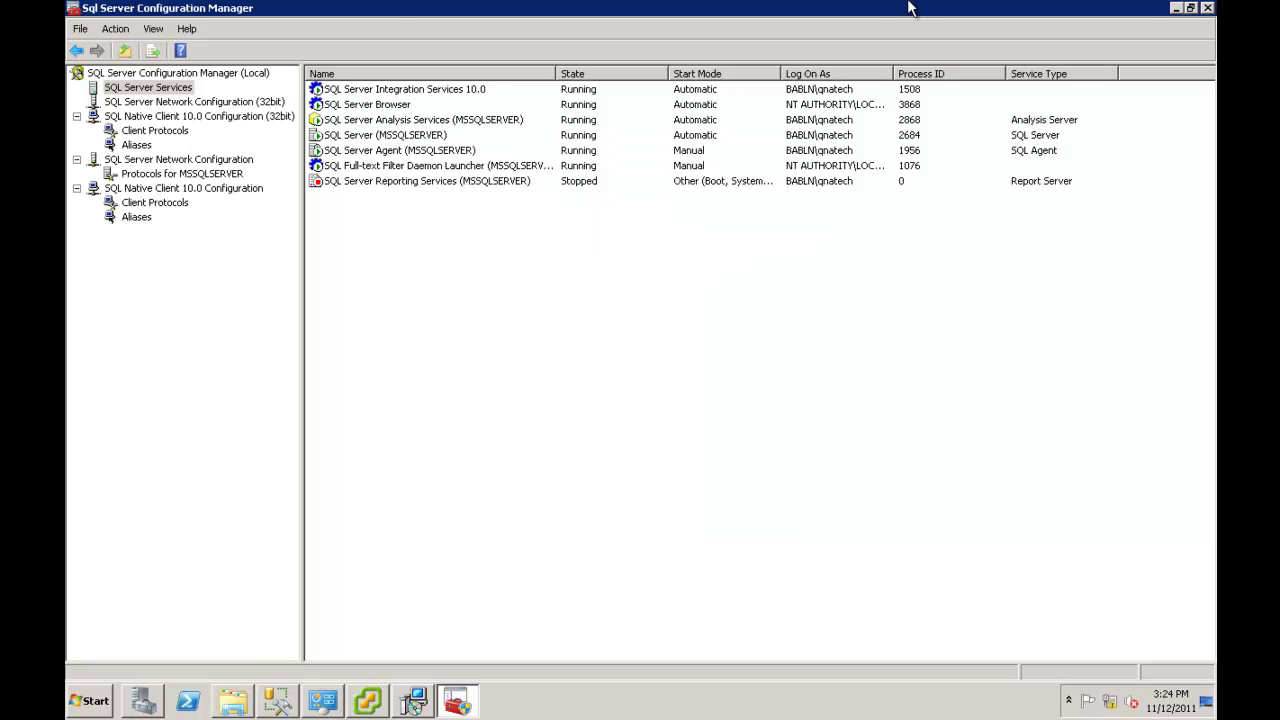
{"action": "left_click", "coordinate": [1177, 10]}
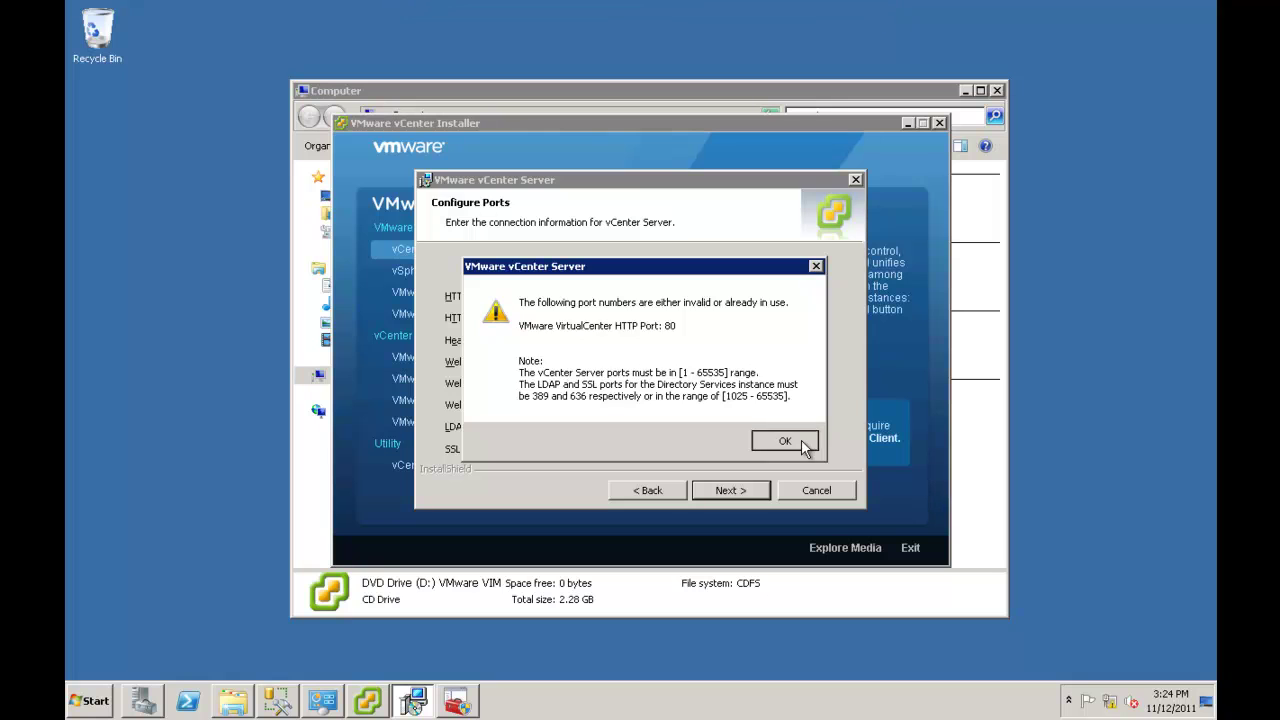
Dismiss the port 80 error, keep default vCenter and Inventory Service ports and Small memory, and install.
{"action": "left_click", "coordinate": [801, 439]}
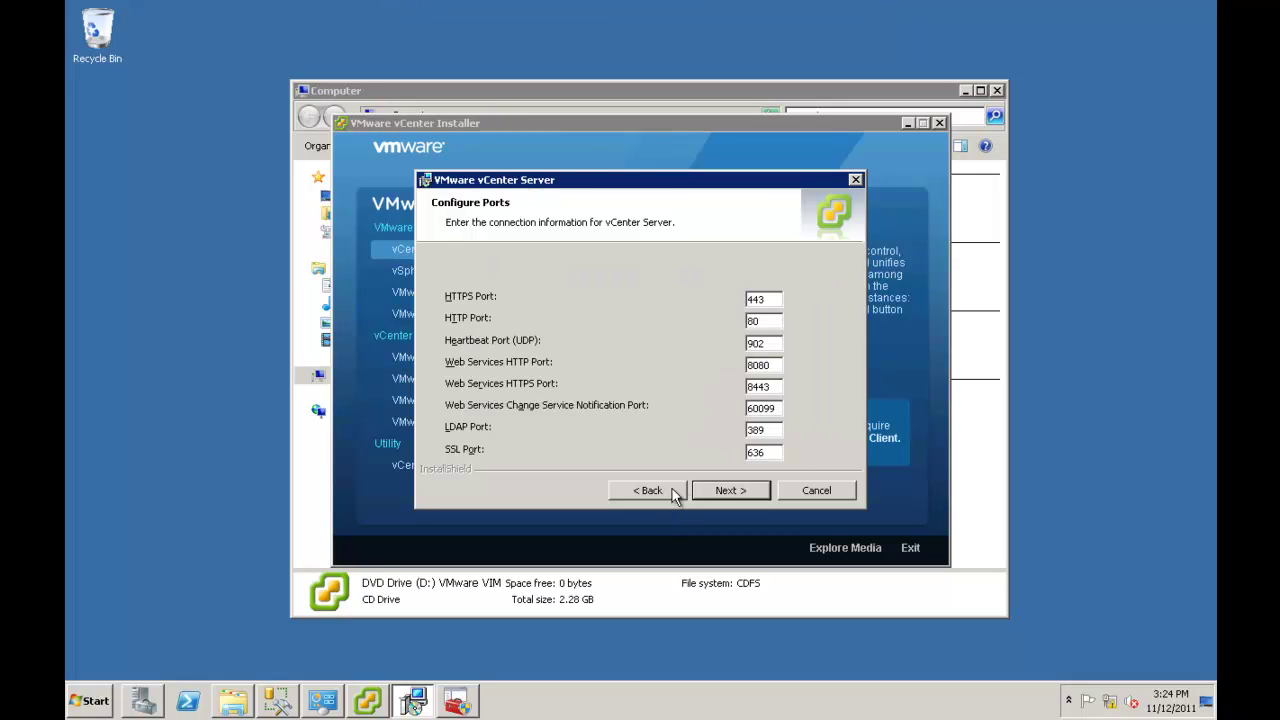
{"action": "left_click", "coordinate": [710, 489]}
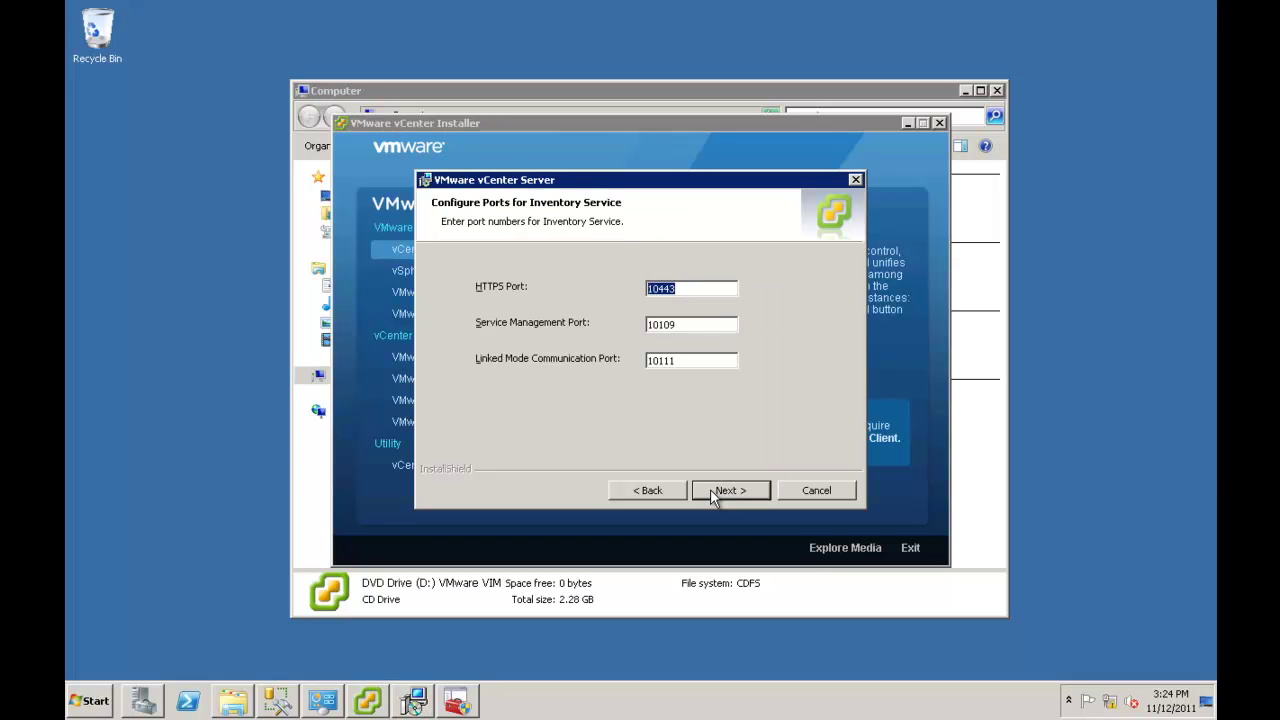
{"action": "left_click", "coordinate": [721, 488]}
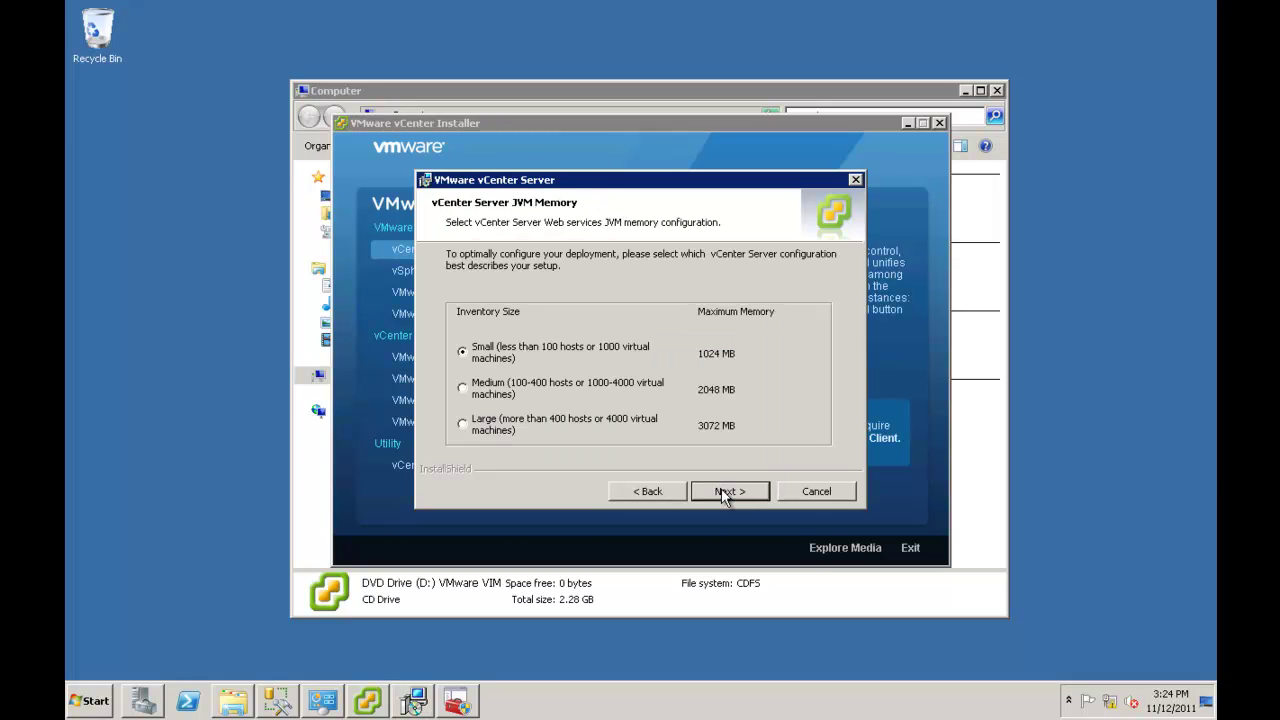
{"action": "left_click", "coordinate": [721, 488]}
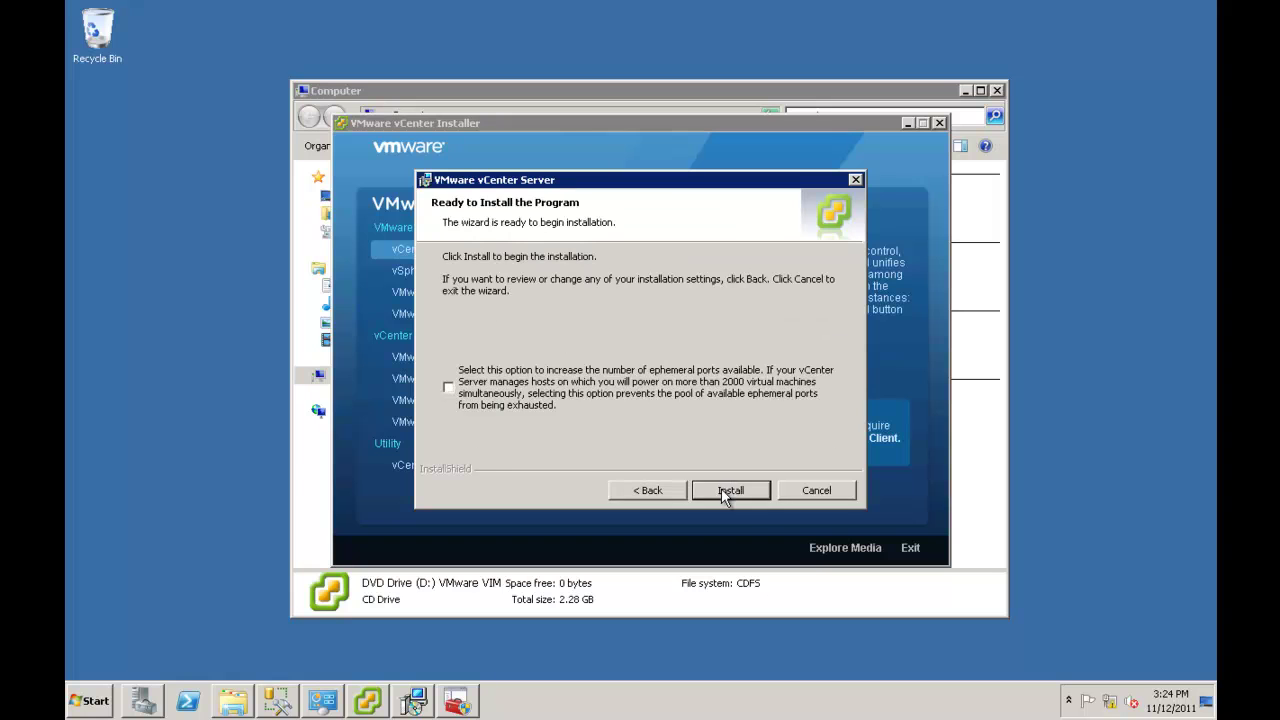
{"action": "left_click", "coordinate": [721, 488]}
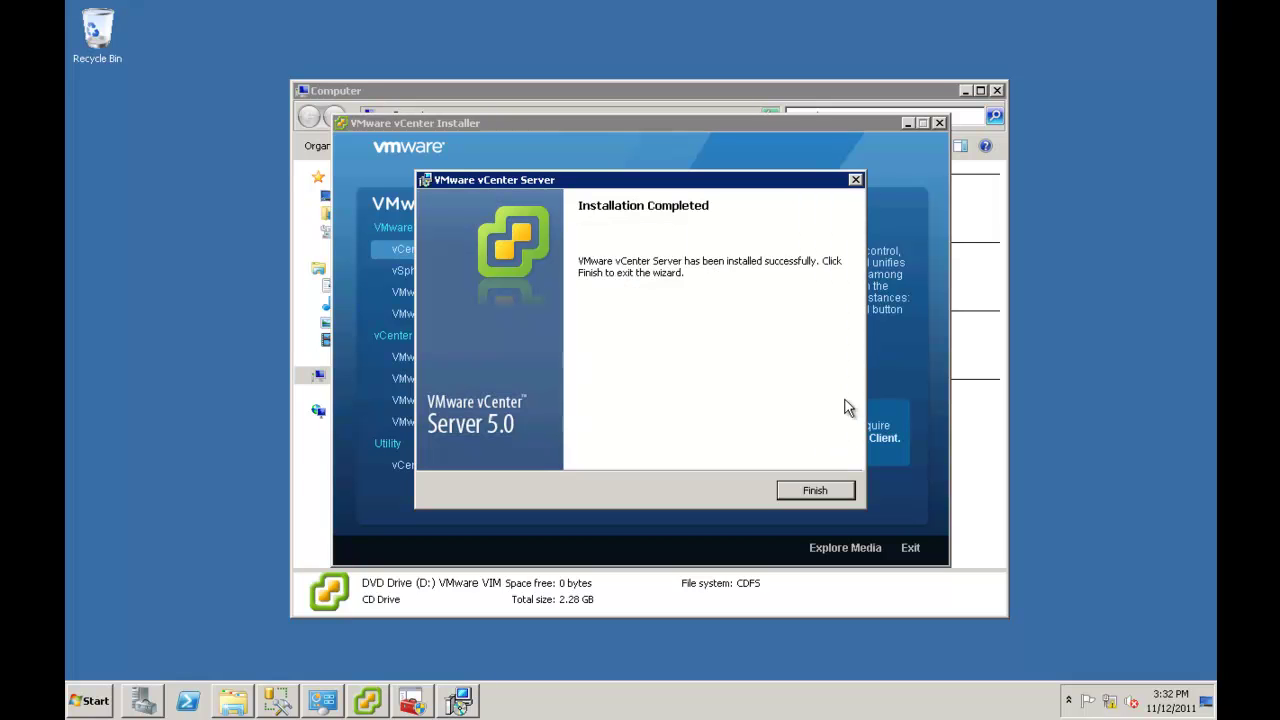
Finish the completed vCenter Server wizard and minimize the vCenter installer window.
{"action": "left_click", "coordinate": [816, 492]}
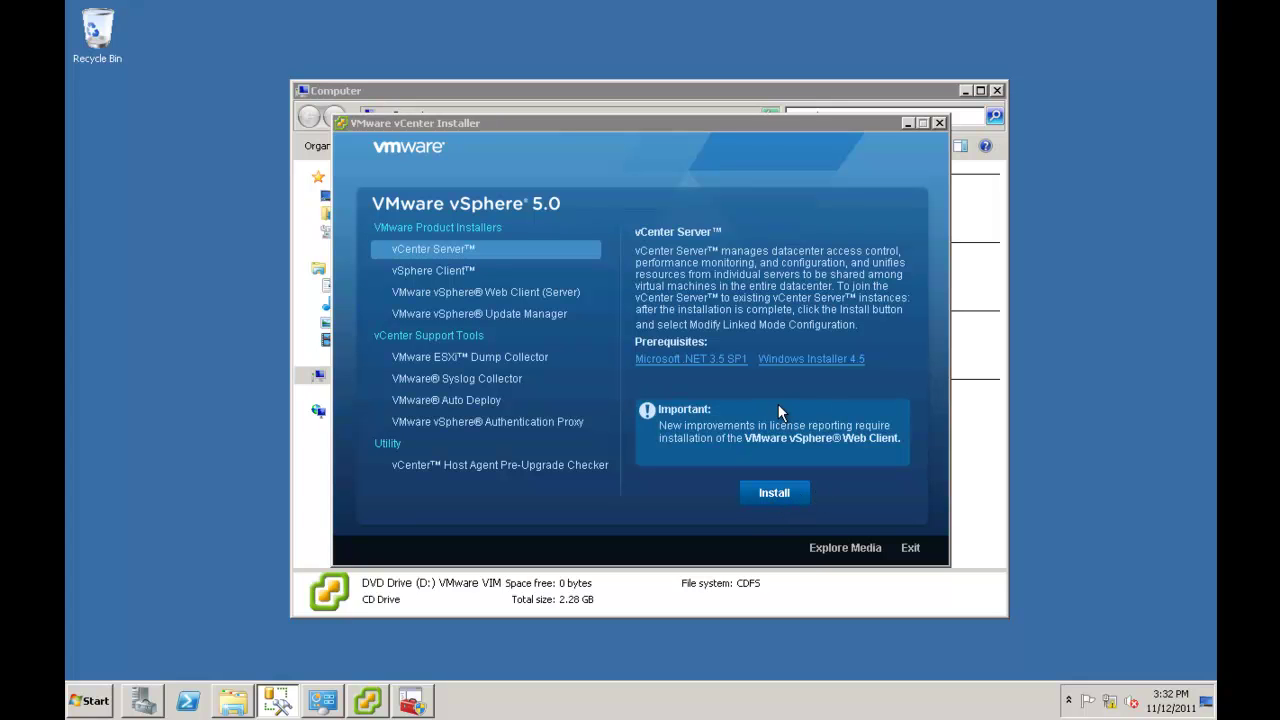
{"action": "left_click", "coordinate": [907, 123]}
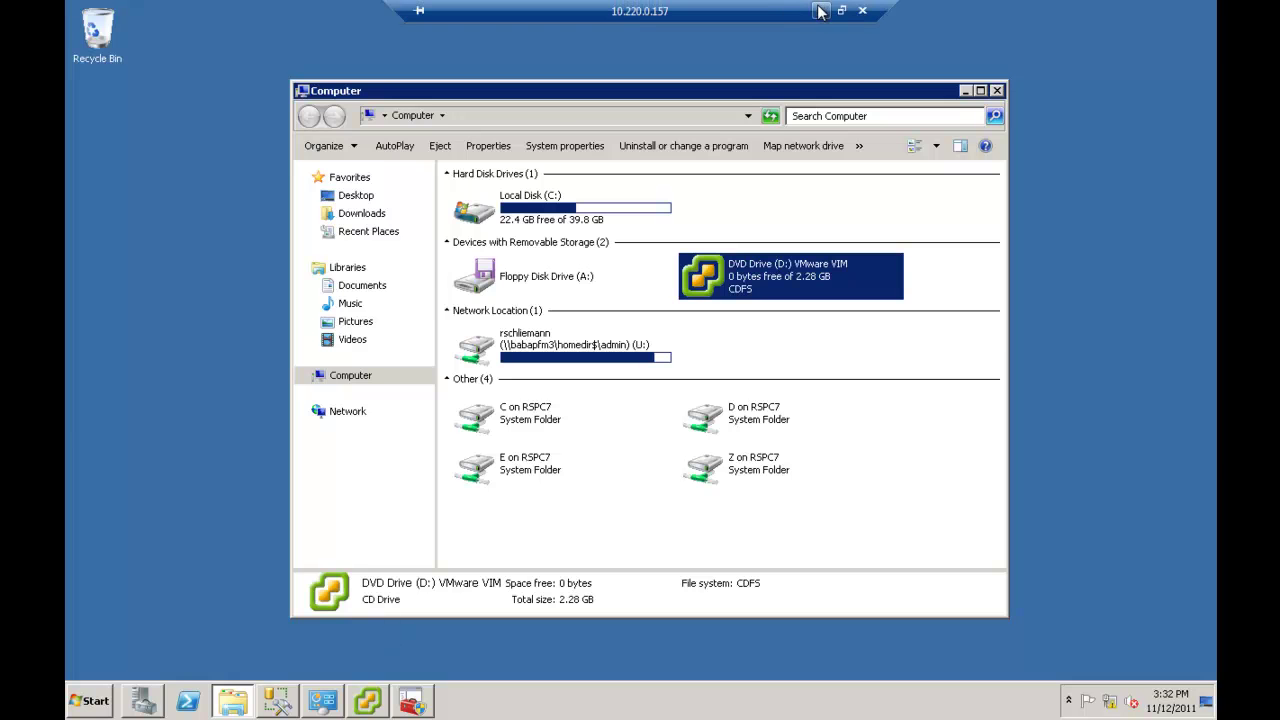
Switch from the local desktop back to the remote session.
{"action": "left_click", "coordinate": [822, 10]}
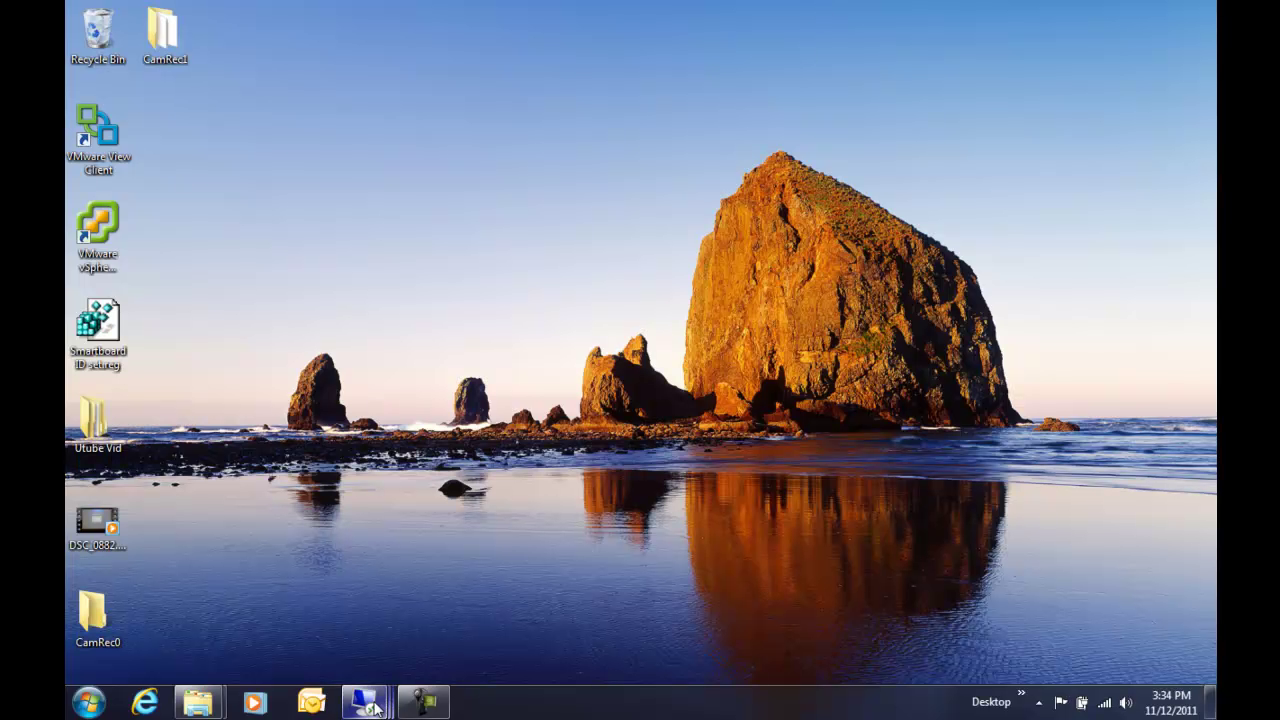
{"action": "mouse_move", "coordinate": [363, 702]}
{"action": "left_click", "coordinate": [516, 596]}
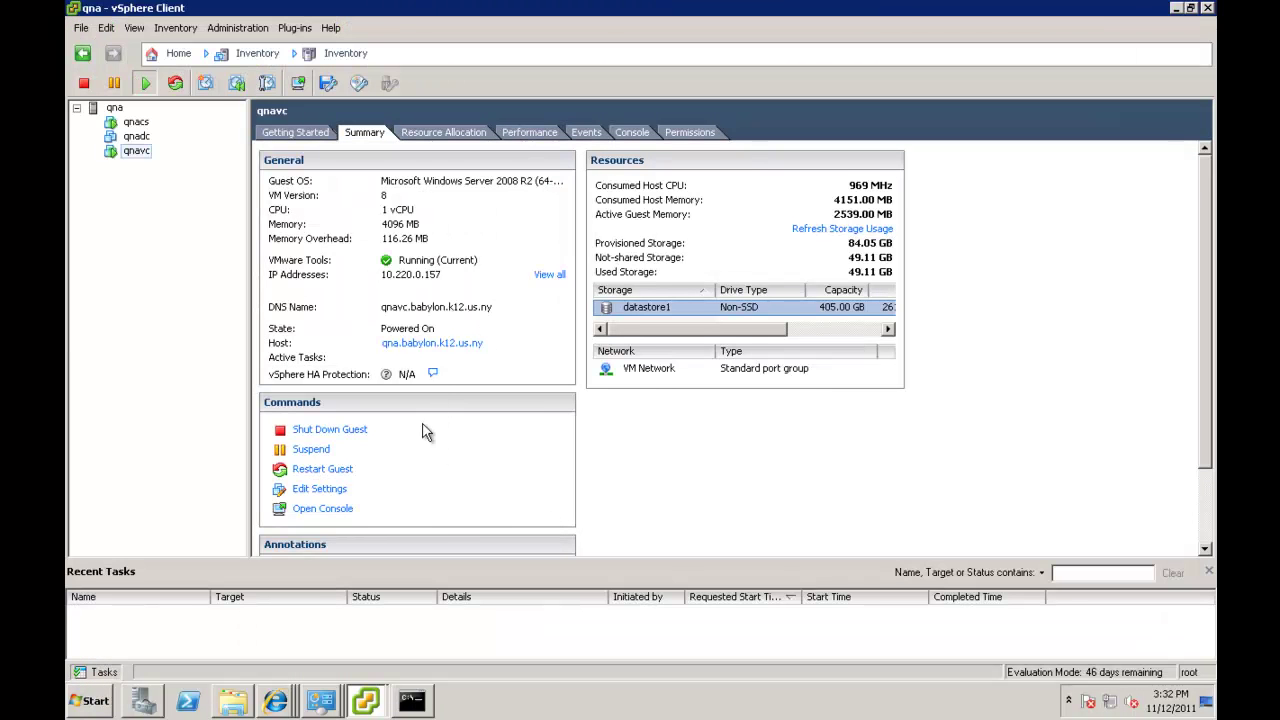
{"action": "mouse_move", "coordinate": [276, 705]}
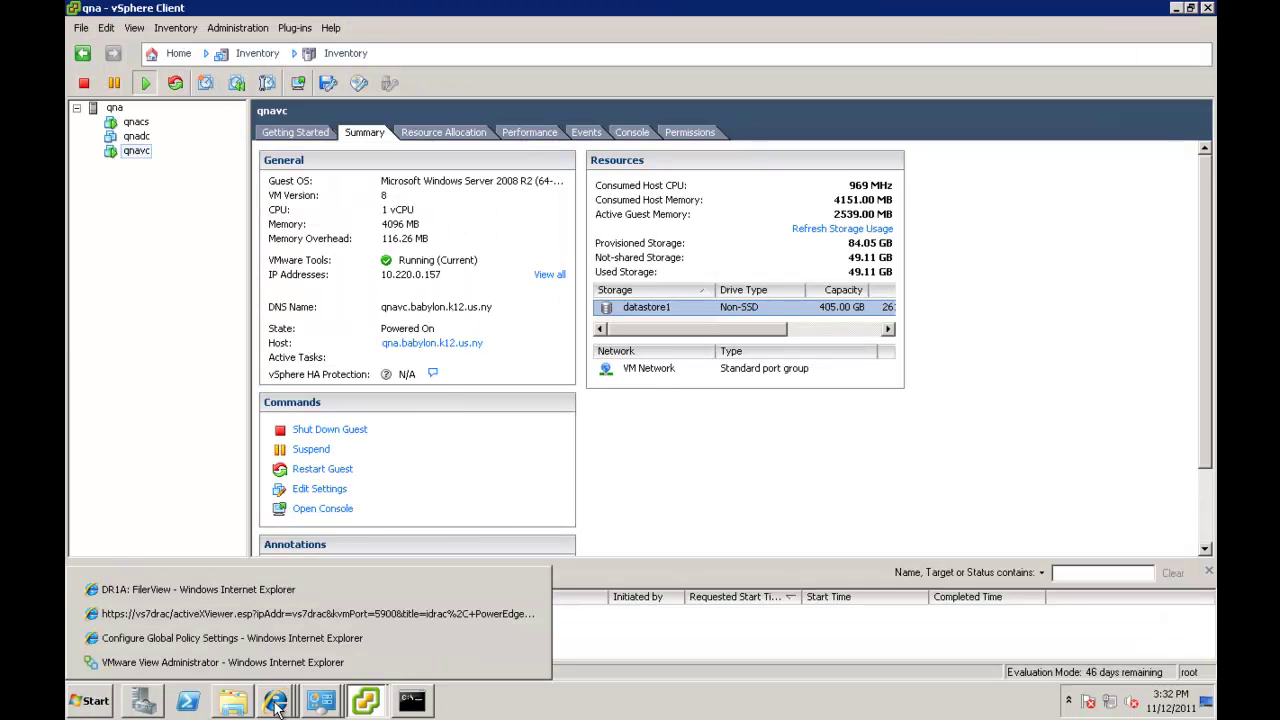
Launch vSphere Client and log in to 10.220.0.157 with Windows credentials, ignoring the certificate warning.
{"action": "left_click", "coordinate": [88, 705]}
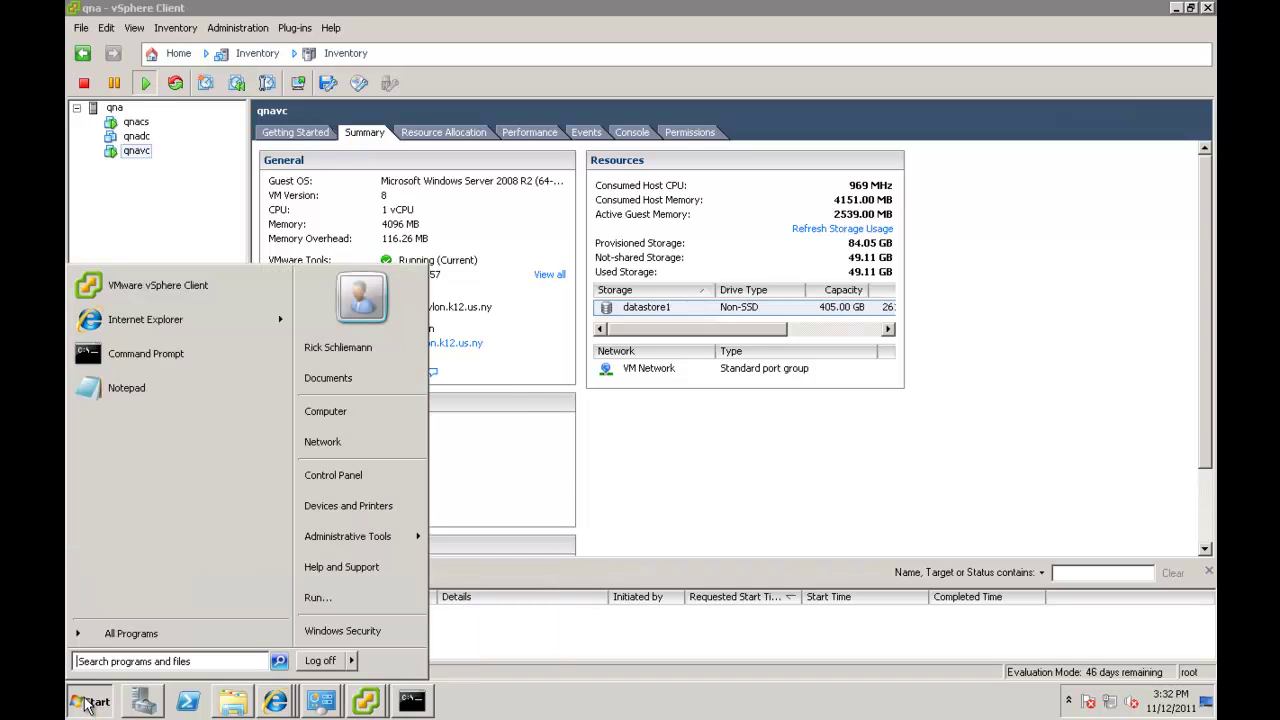
{"action": "left_click", "coordinate": [160, 305]}
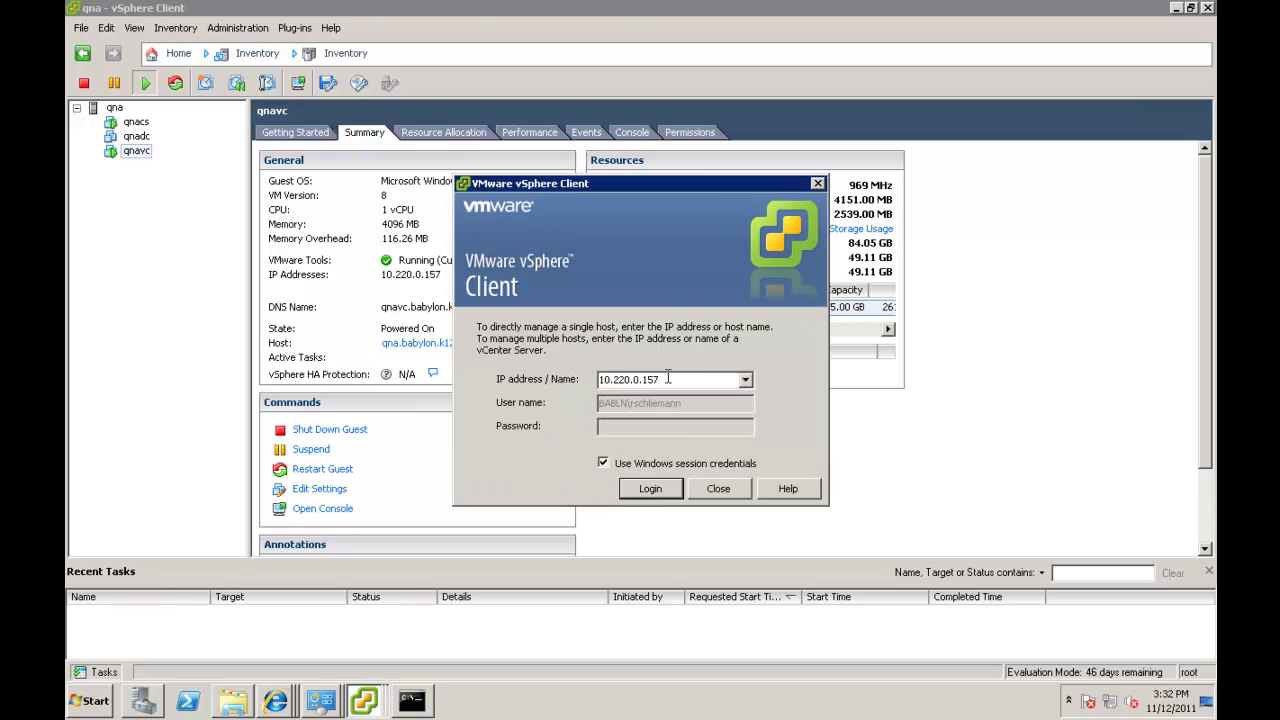
{"action": "left_click", "coordinate": [651, 489]}
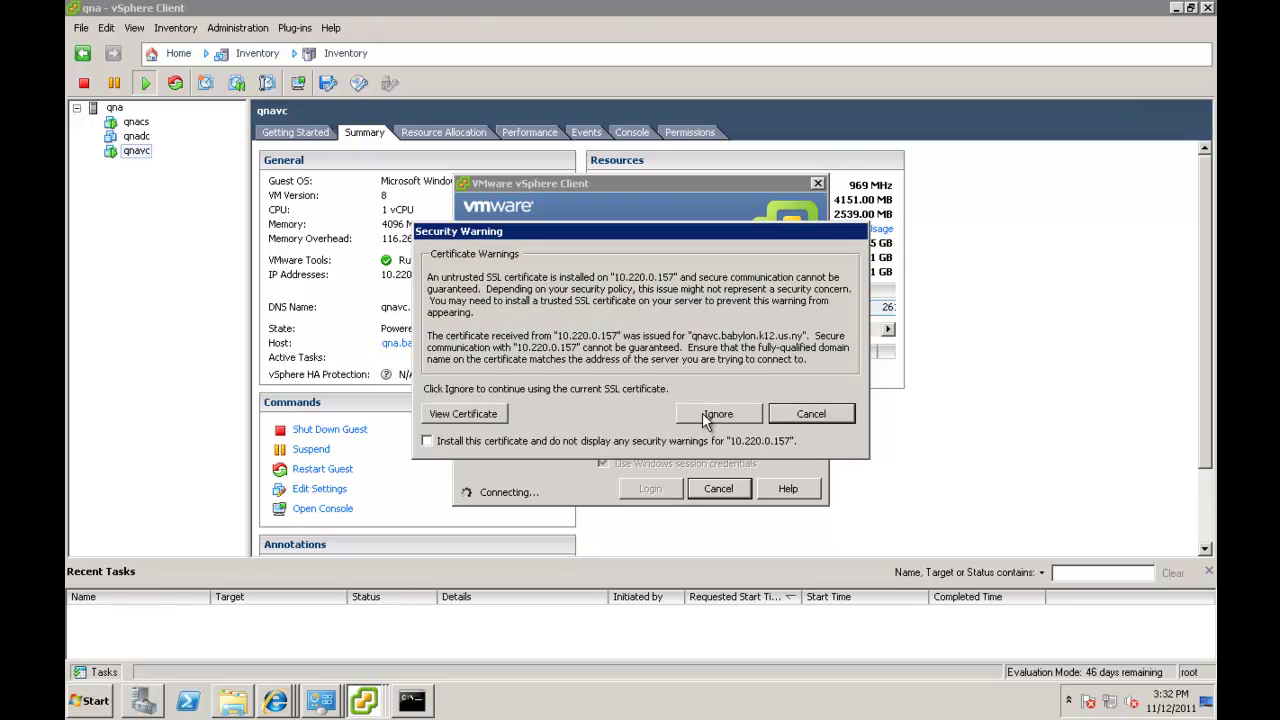
{"action": "left_click", "coordinate": [707, 417]}
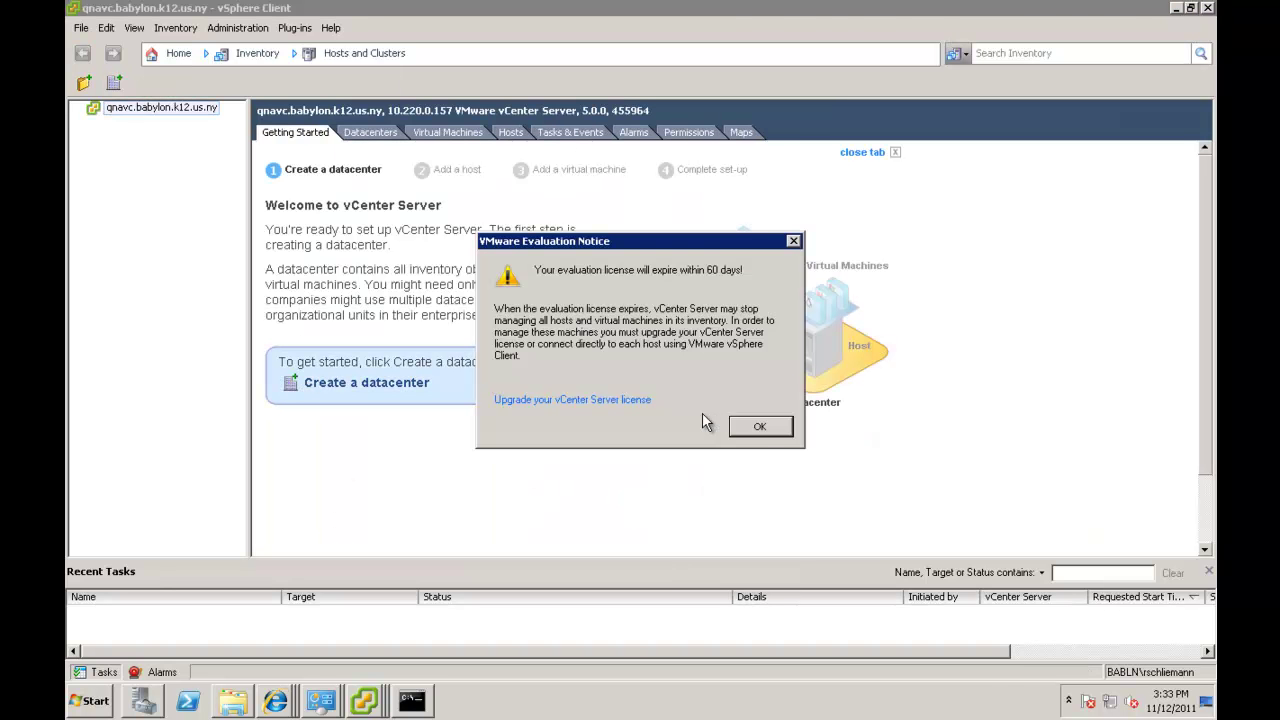
Dismiss the evaluation notice and add a datacenter named QnATech under vCenter qnavc.
{"action": "left_click", "coordinate": [766, 428]}
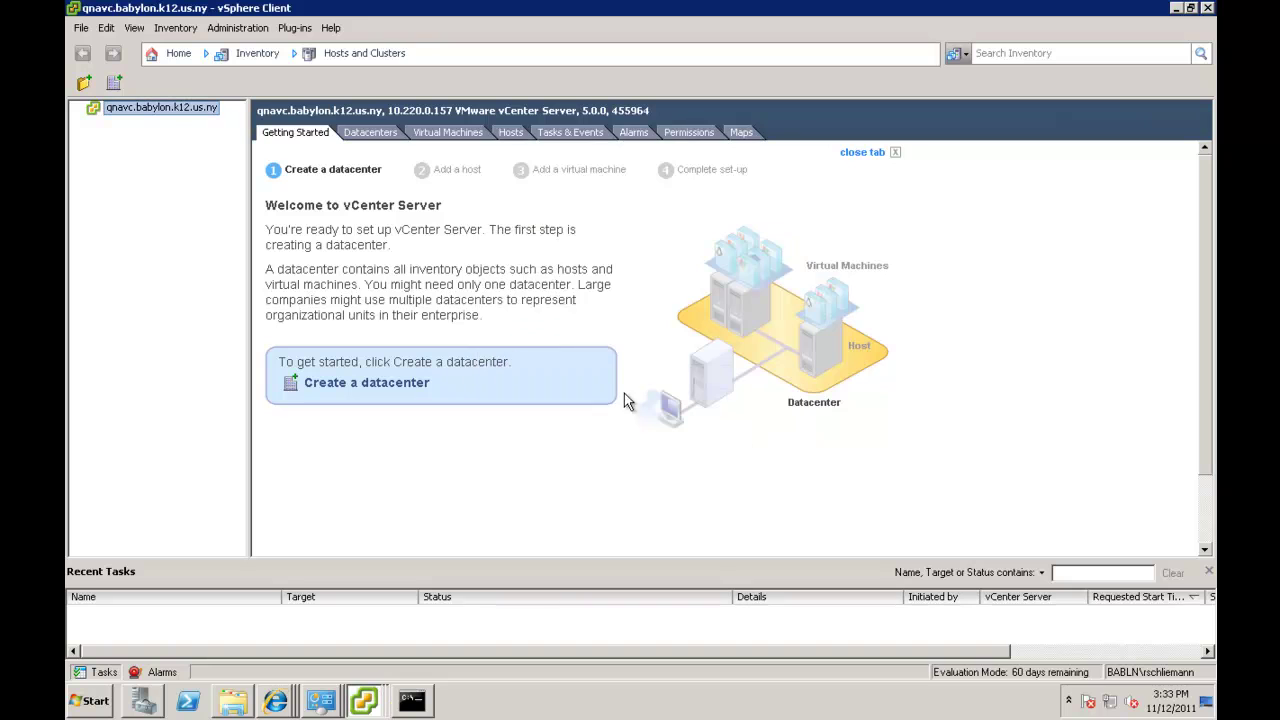
{"action": "right_click", "coordinate": [165, 114]}
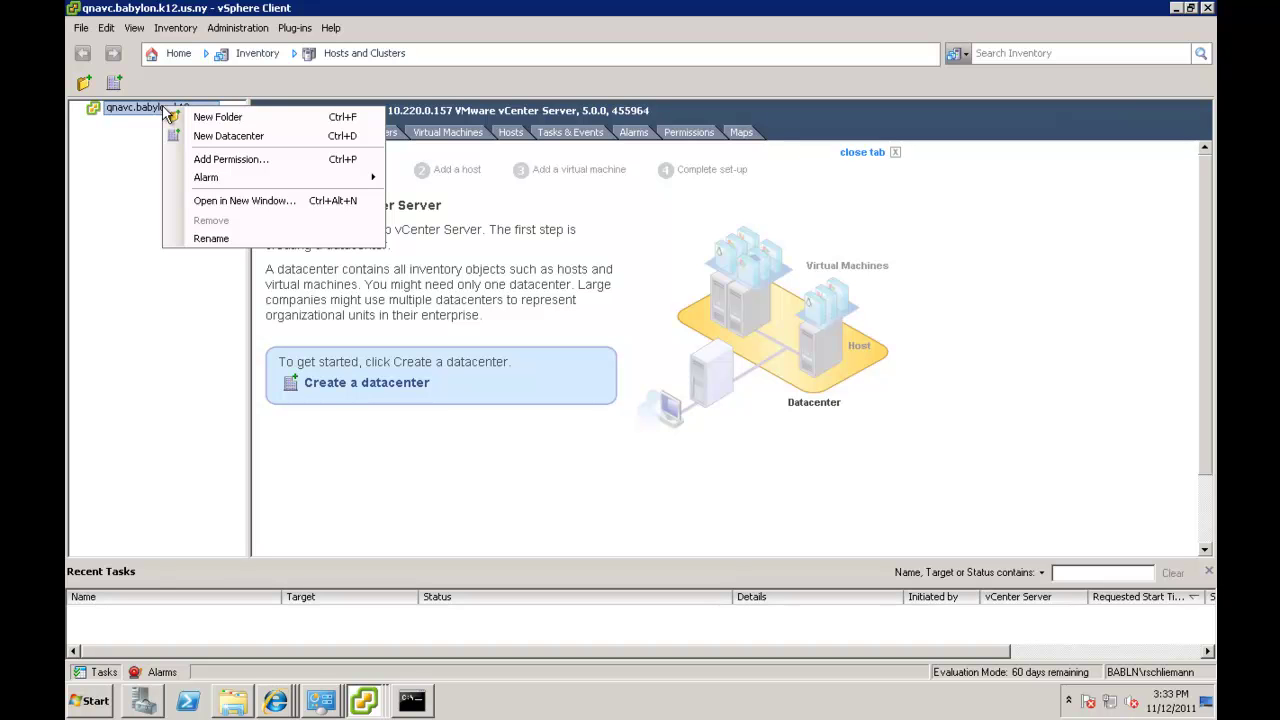
{"action": "left_click", "coordinate": [214, 136]}
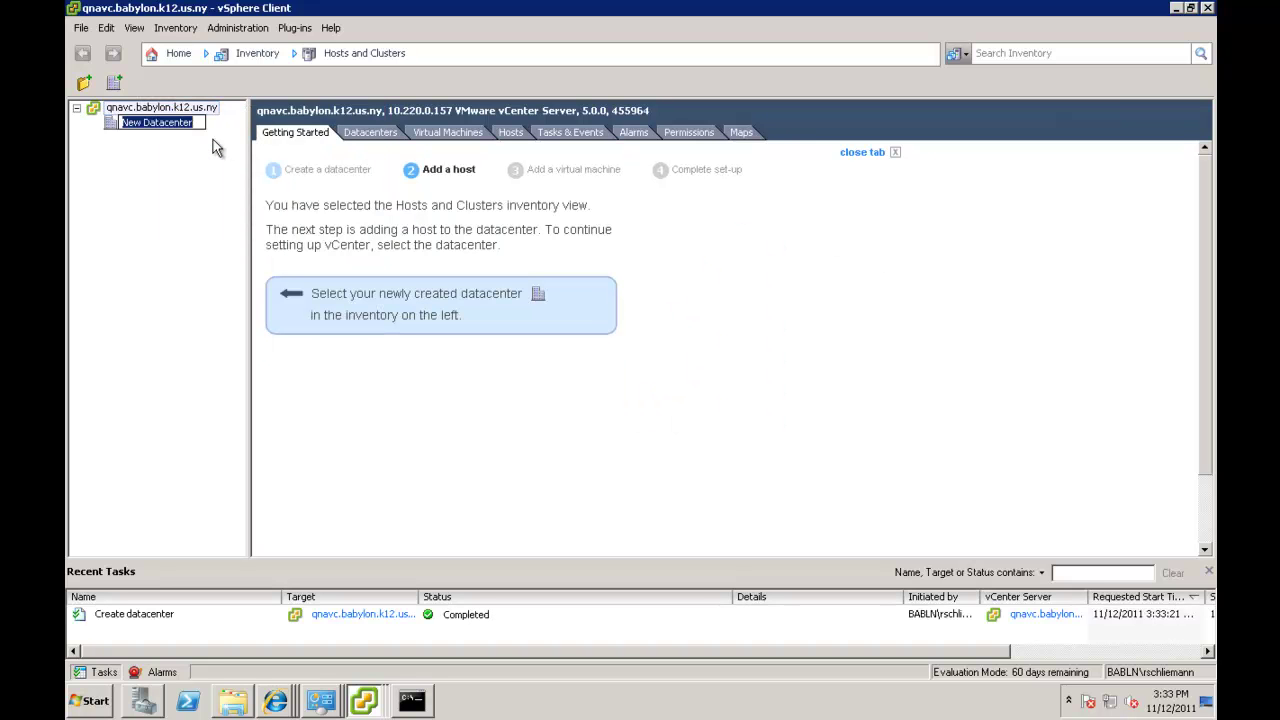
{"action": "type", "text": "QnA"}
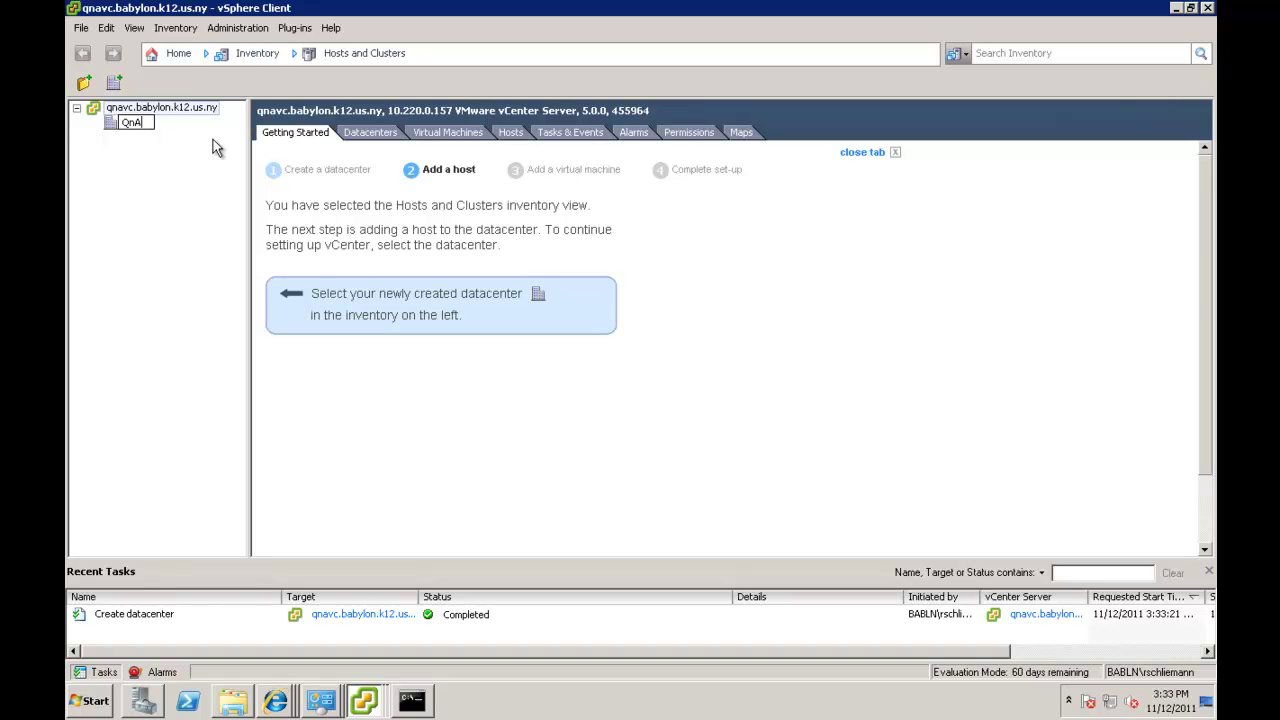
{"action": "type", "text": "Tech"}
{"action": "key", "text": "Return"}
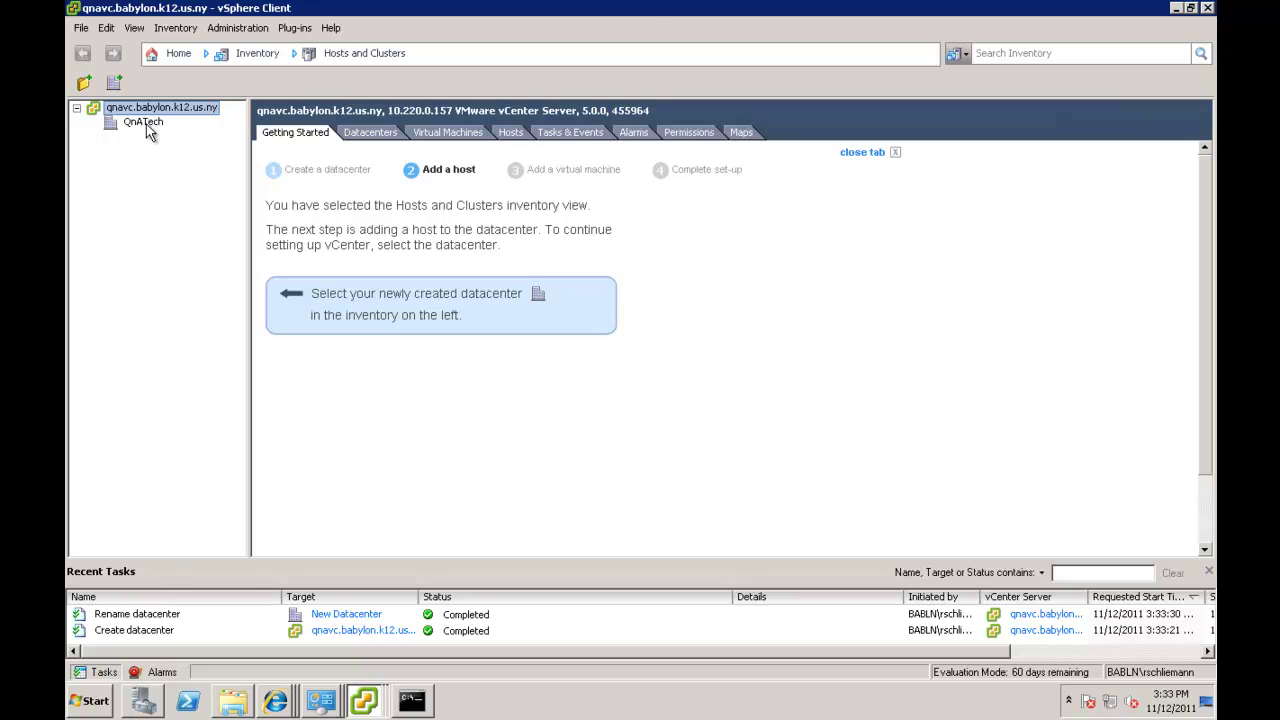
{"action": "mouse_move", "coordinate": [680, 8]}
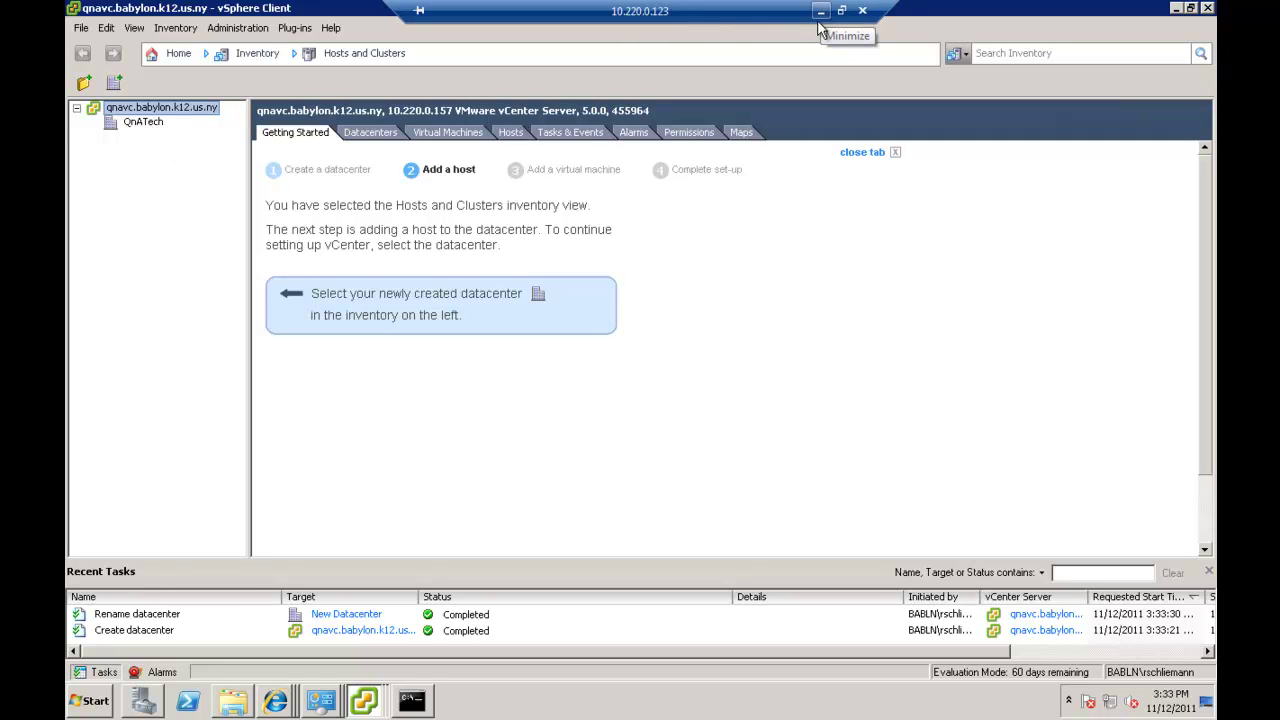
{"action": "left_click", "coordinate": [355, 702]}
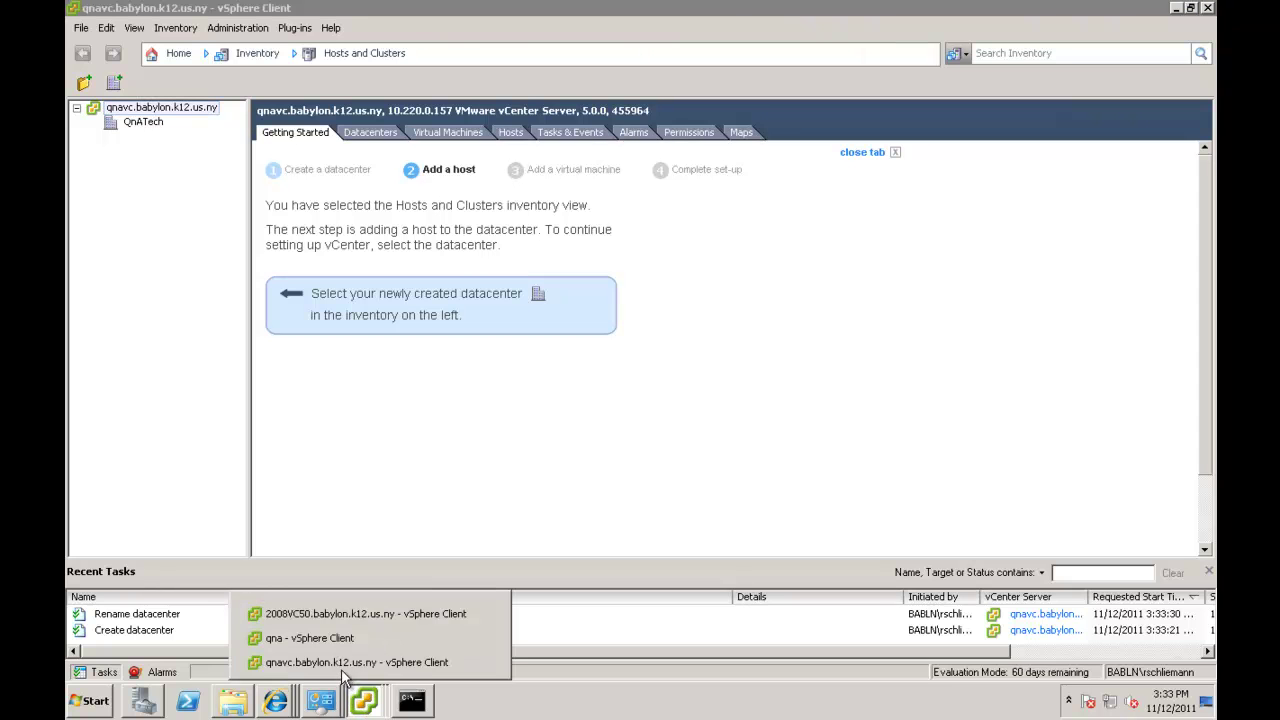
{"action": "left_click", "coordinate": [321, 640]}
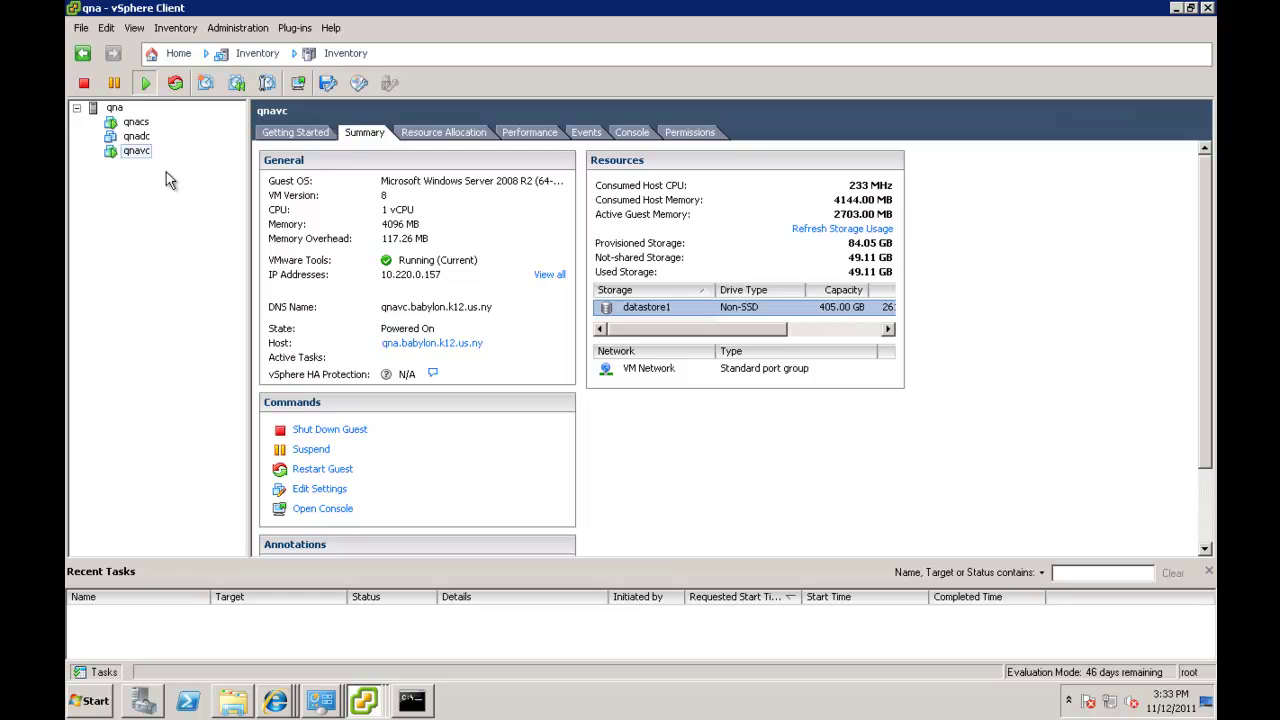
{"action": "left_click", "coordinate": [114, 108]}
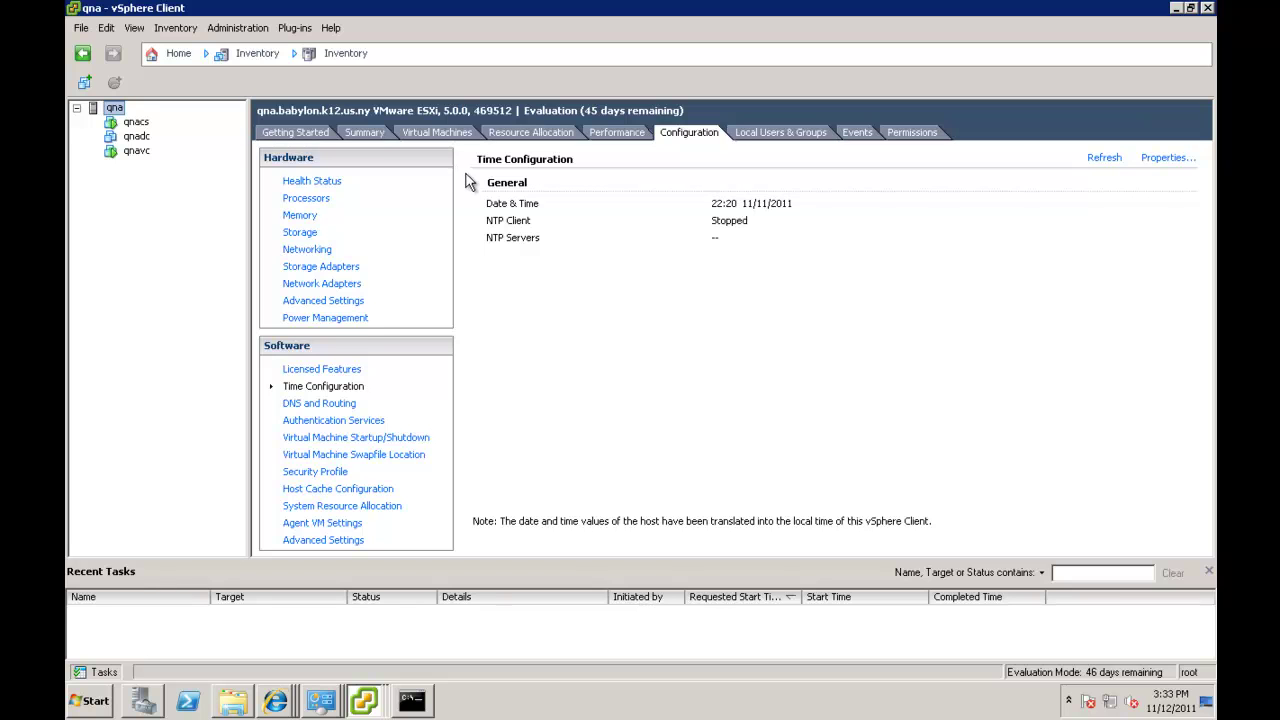
{"action": "mouse_move", "coordinate": [612, 8]}
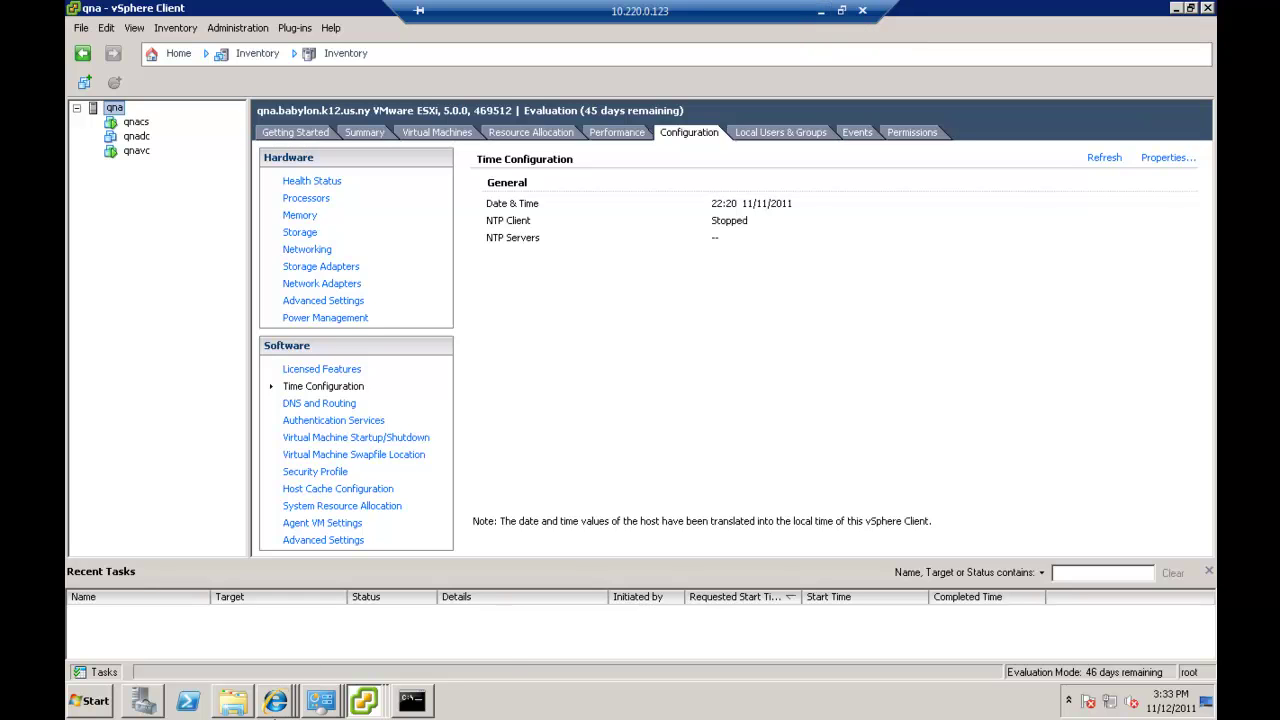
{"action": "mouse_move", "coordinate": [382, 706]}
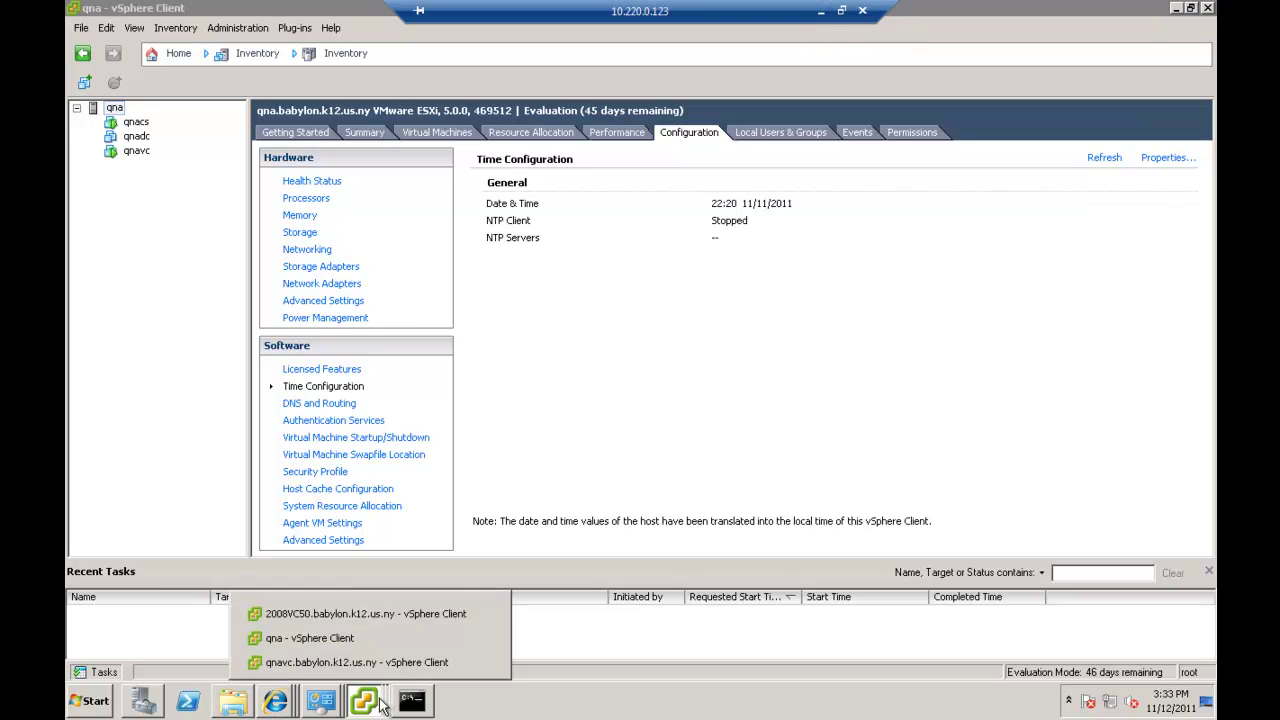
{"action": "left_click", "coordinate": [345, 662]}
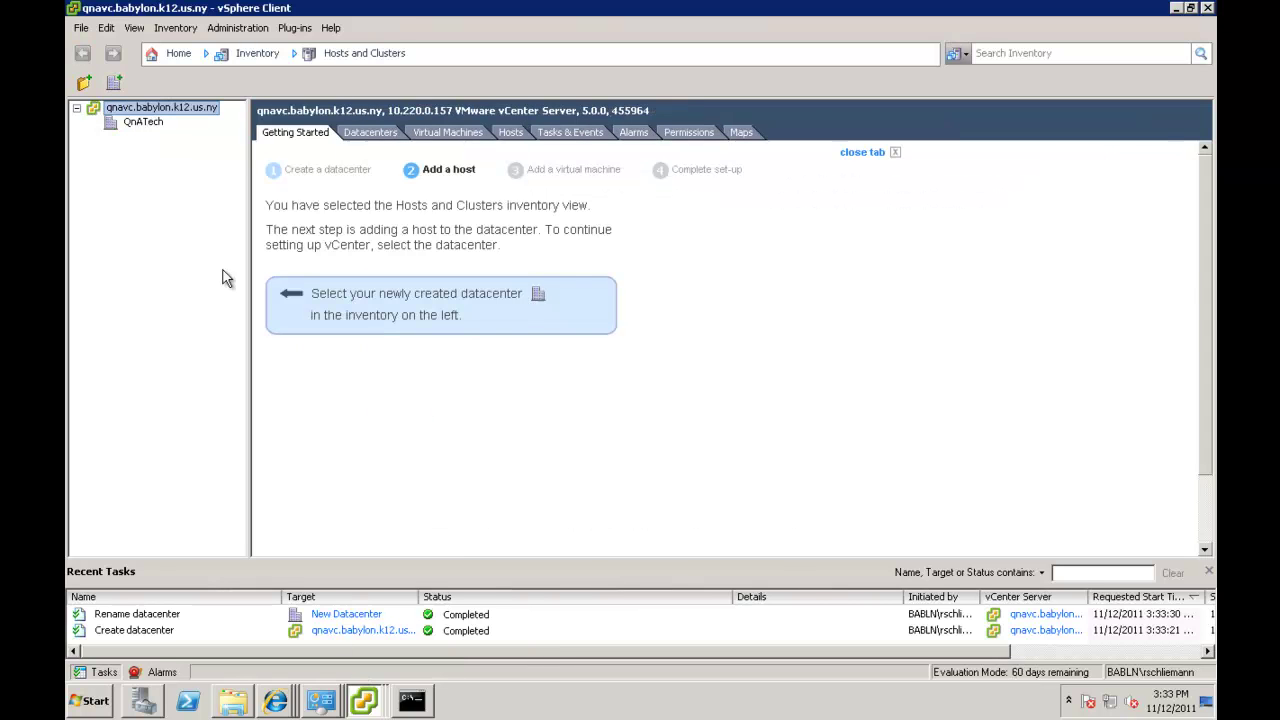
Start adding host qna to QnATech with the root username and password, trusting its certificate.
{"action": "right_click", "coordinate": [150, 124]}
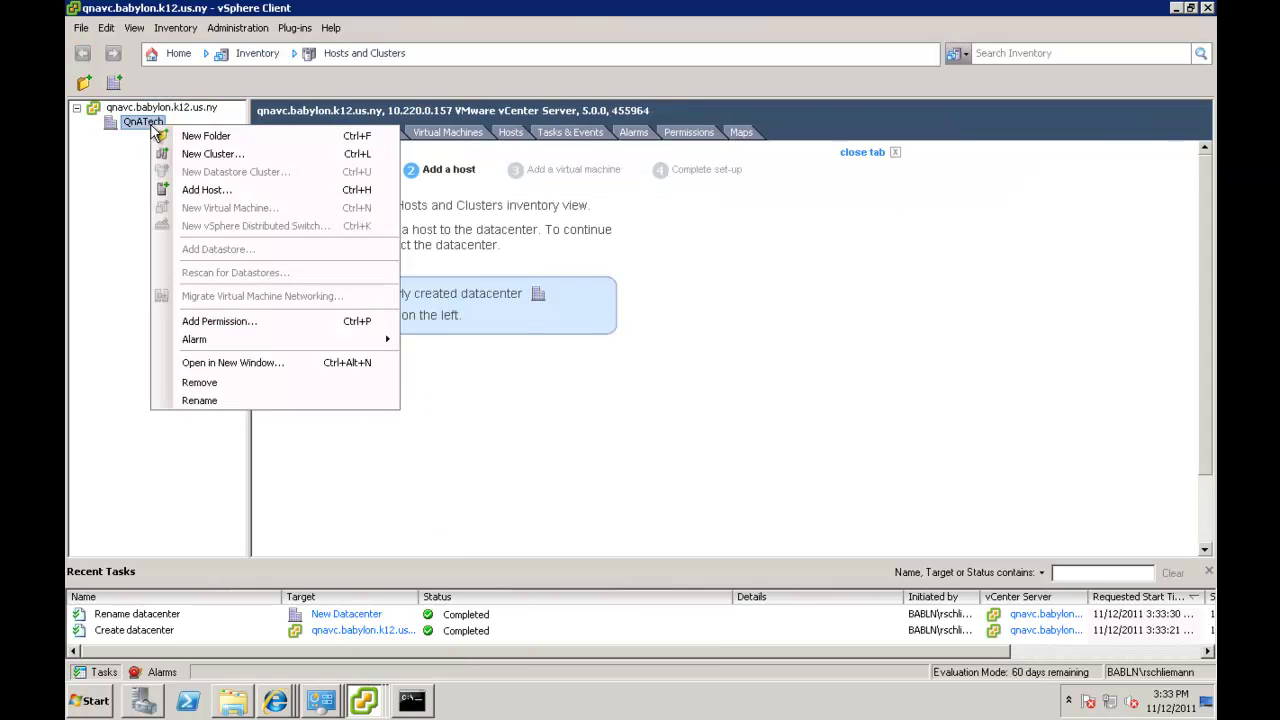
{"action": "left_click", "coordinate": [193, 192]}
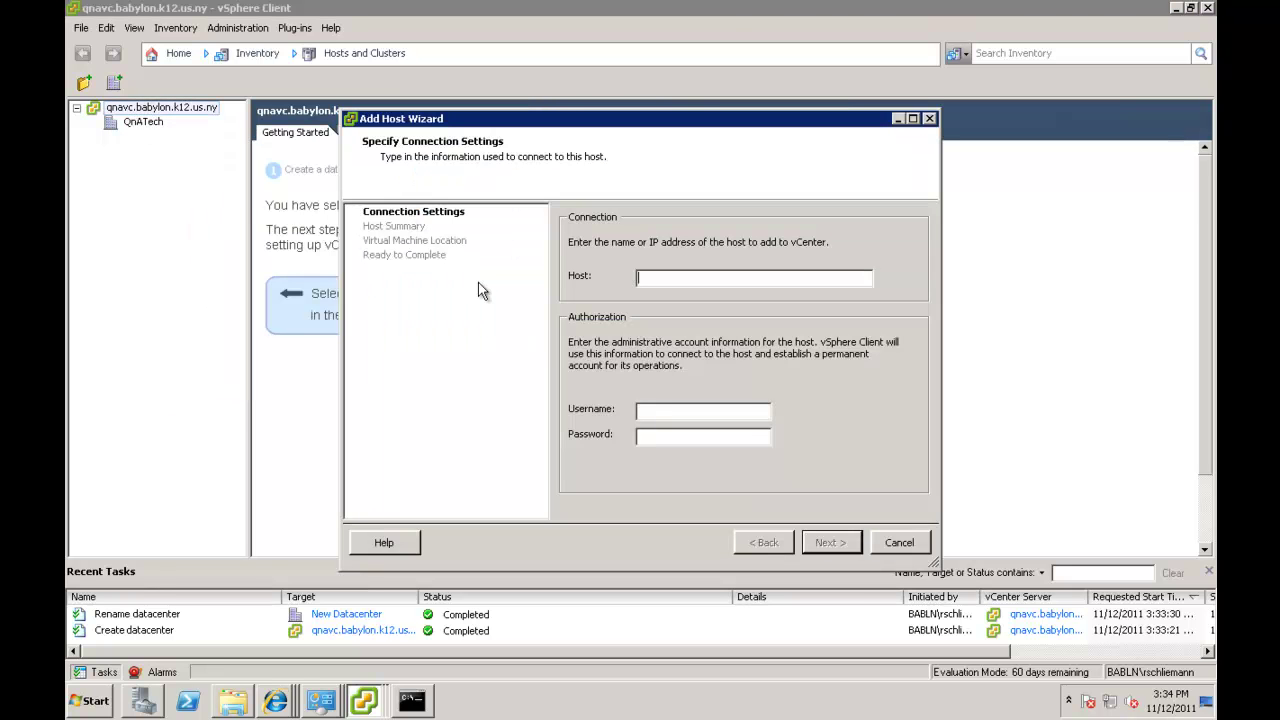
{"action": "type", "text": "qna"}
{"action": "left_click", "coordinate": [674, 411]}
{"action": "type", "text": "root"}
{"action": "type", "text": "*"}
{"action": "type", "text": "*"}
{"action": "type", "text": "*****"}
{"action": "type", "text": "*"}
{"action": "left_click", "coordinate": [829, 546]}
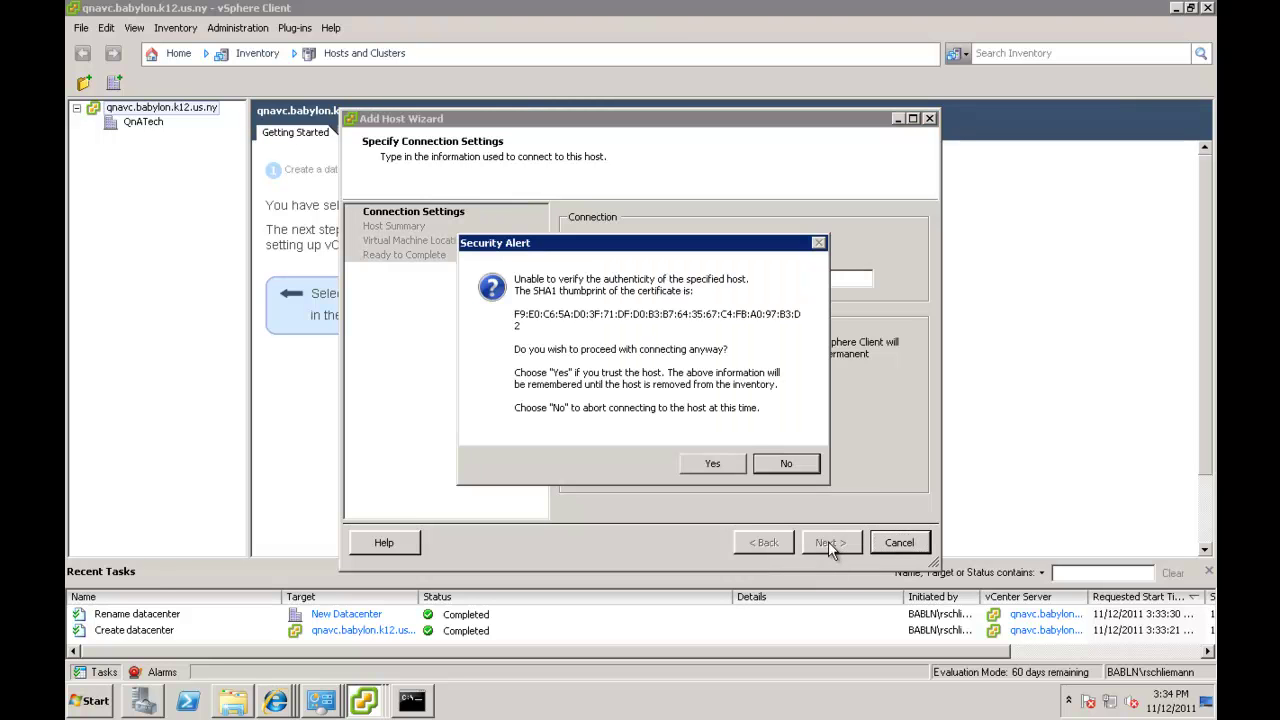
{"action": "left_click", "coordinate": [700, 466]}
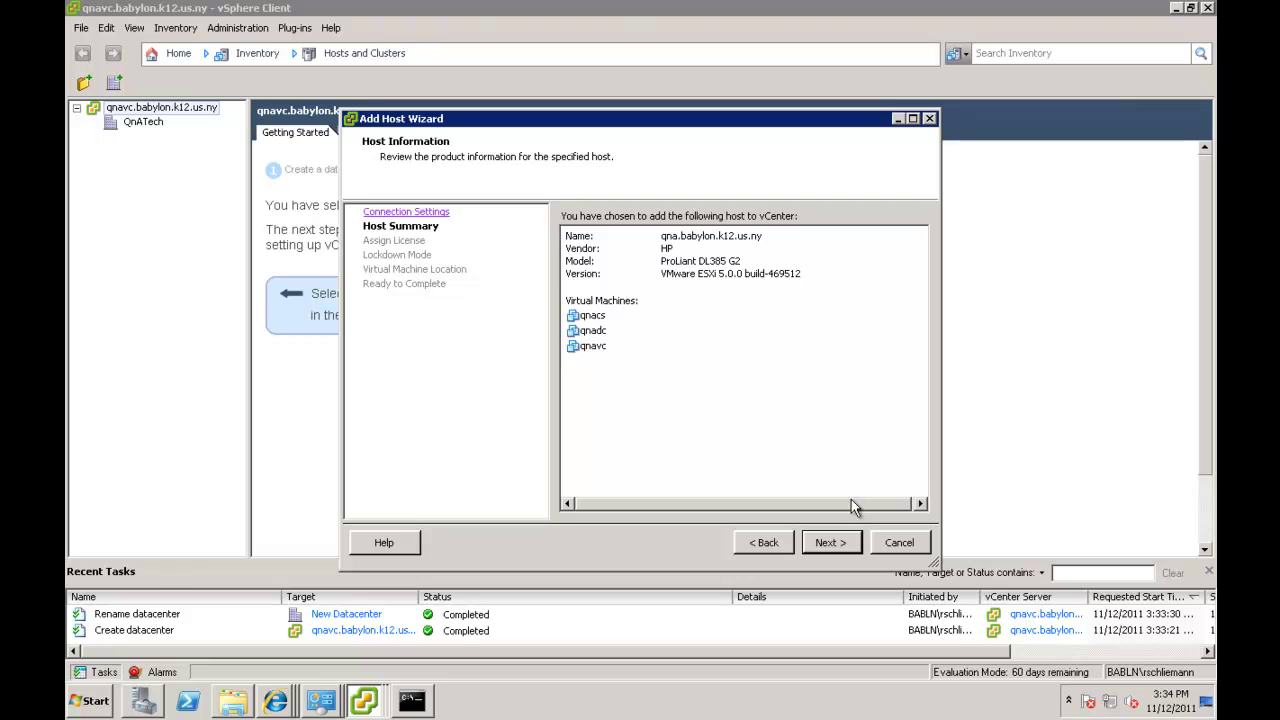
Keep the evaluation license and lockdown mode off, and finish with QnATech as the VM location.
{"action": "left_click", "coordinate": [831, 545]}
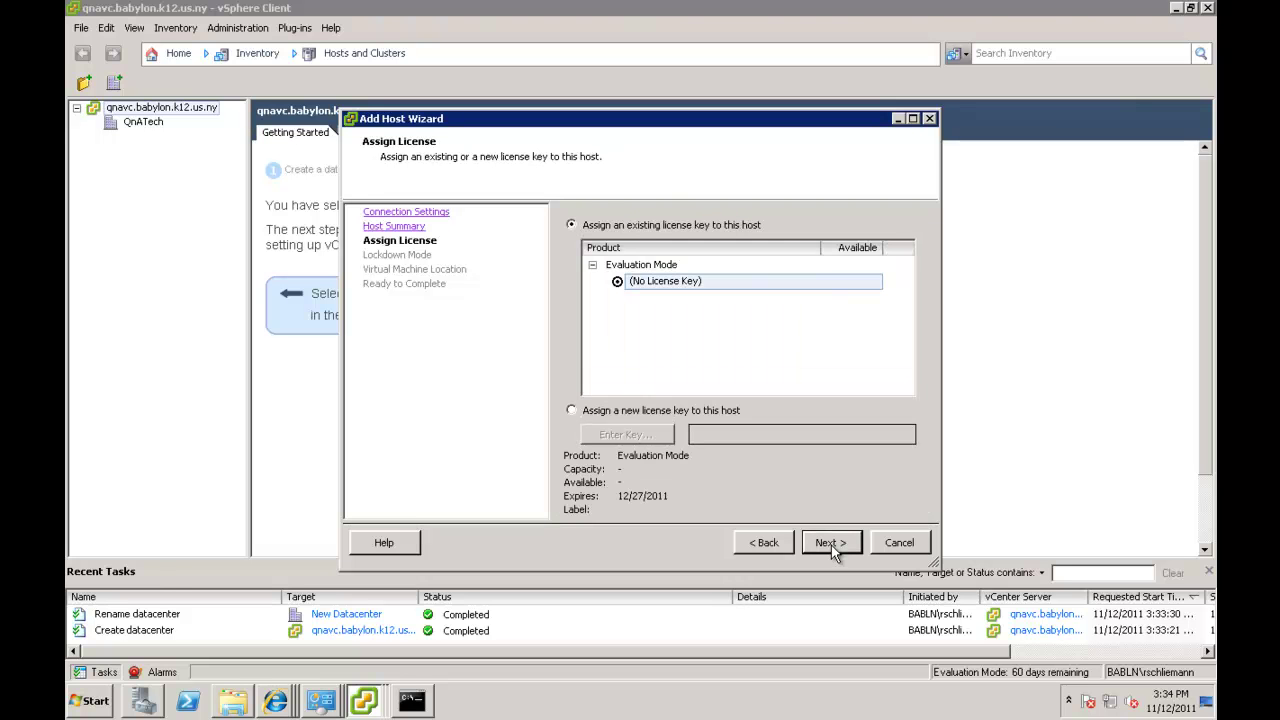
{"action": "left_click", "coordinate": [831, 545]}
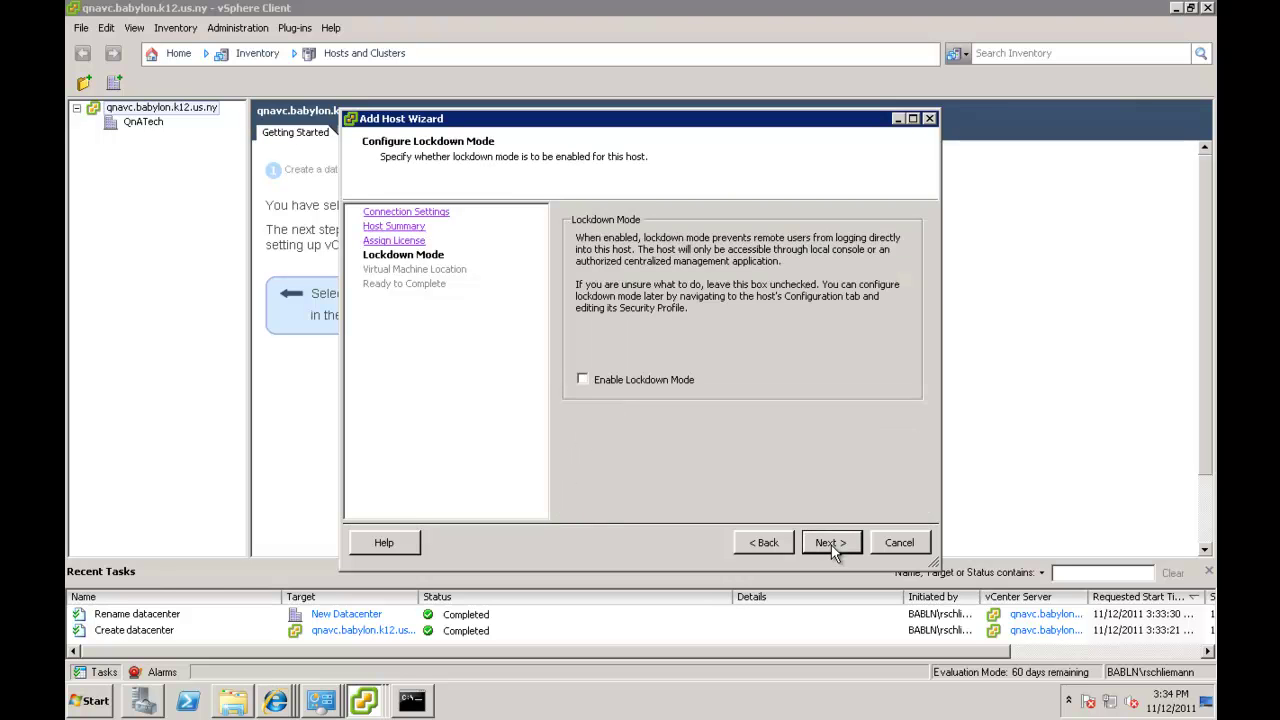
{"action": "left_click", "coordinate": [831, 545]}
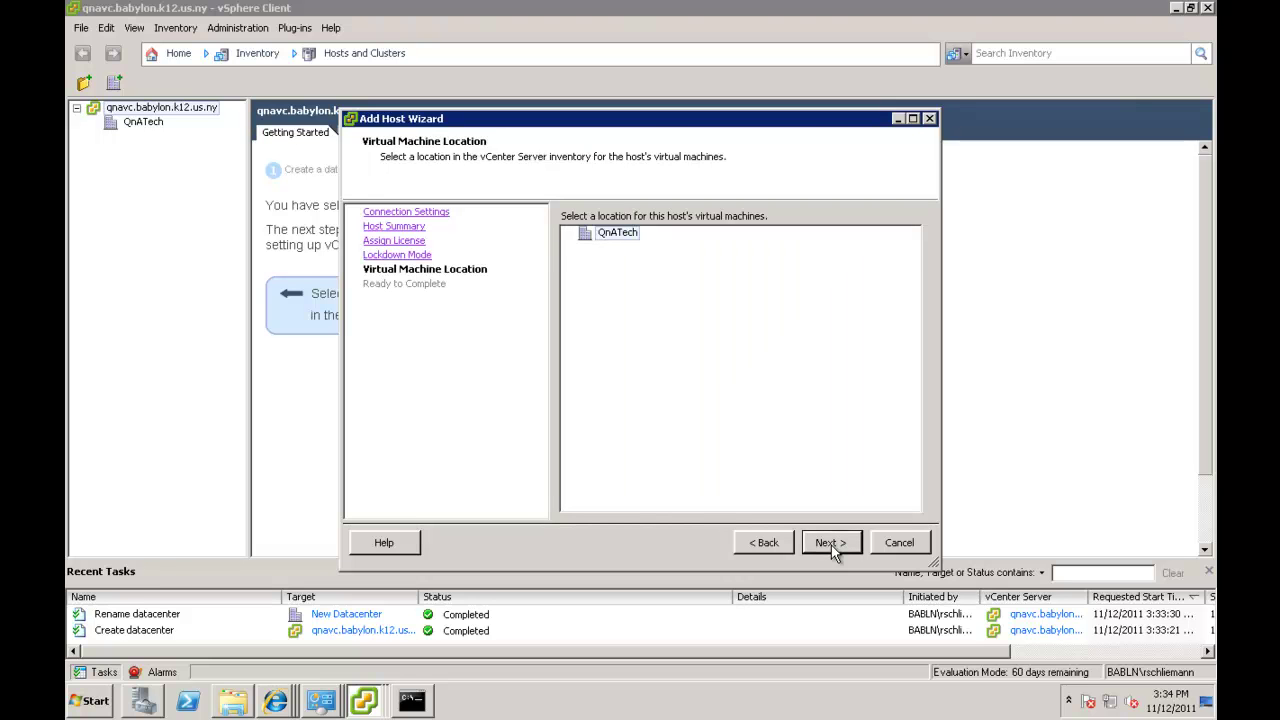
{"action": "left_click", "coordinate": [831, 545]}
{"action": "left_click", "coordinate": [831, 545]}
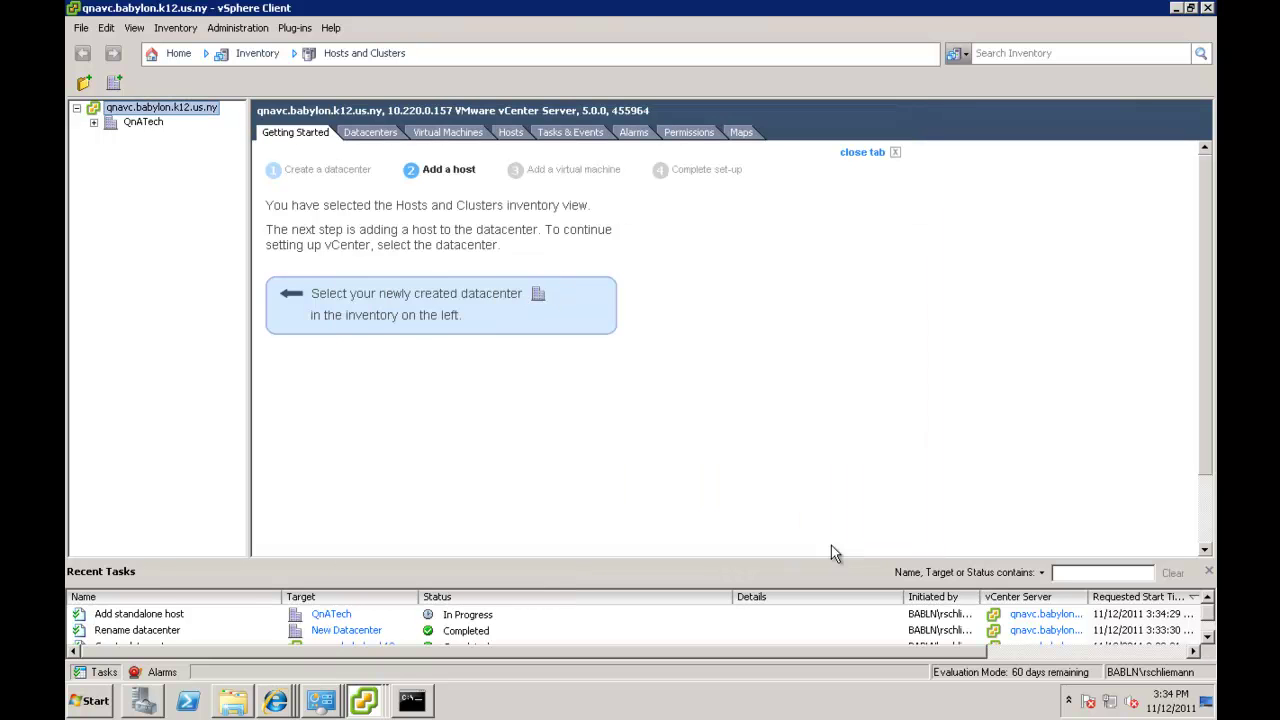
Expand QnATech in the inventory tree to watch for the new host.
{"action": "left_click", "coordinate": [93, 123]}
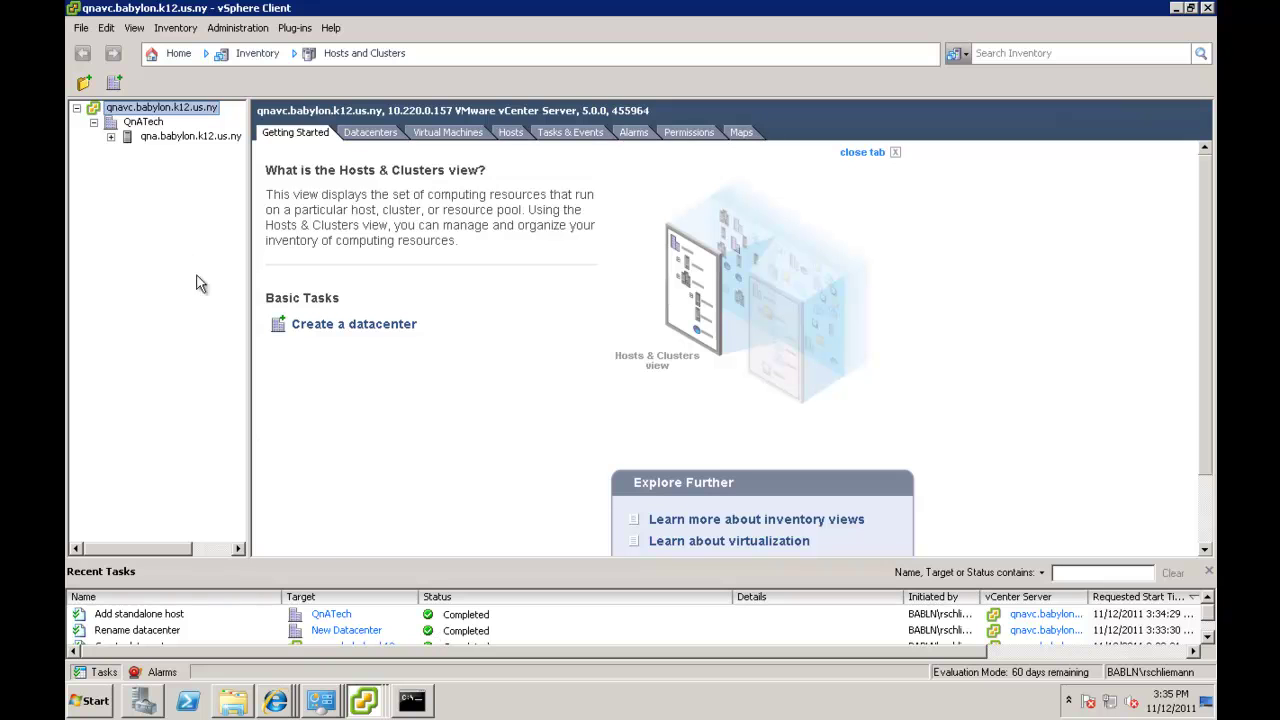
Expand host qna and select its virtual machines qnacs and qnavc.
{"action": "left_click", "coordinate": [111, 136]}
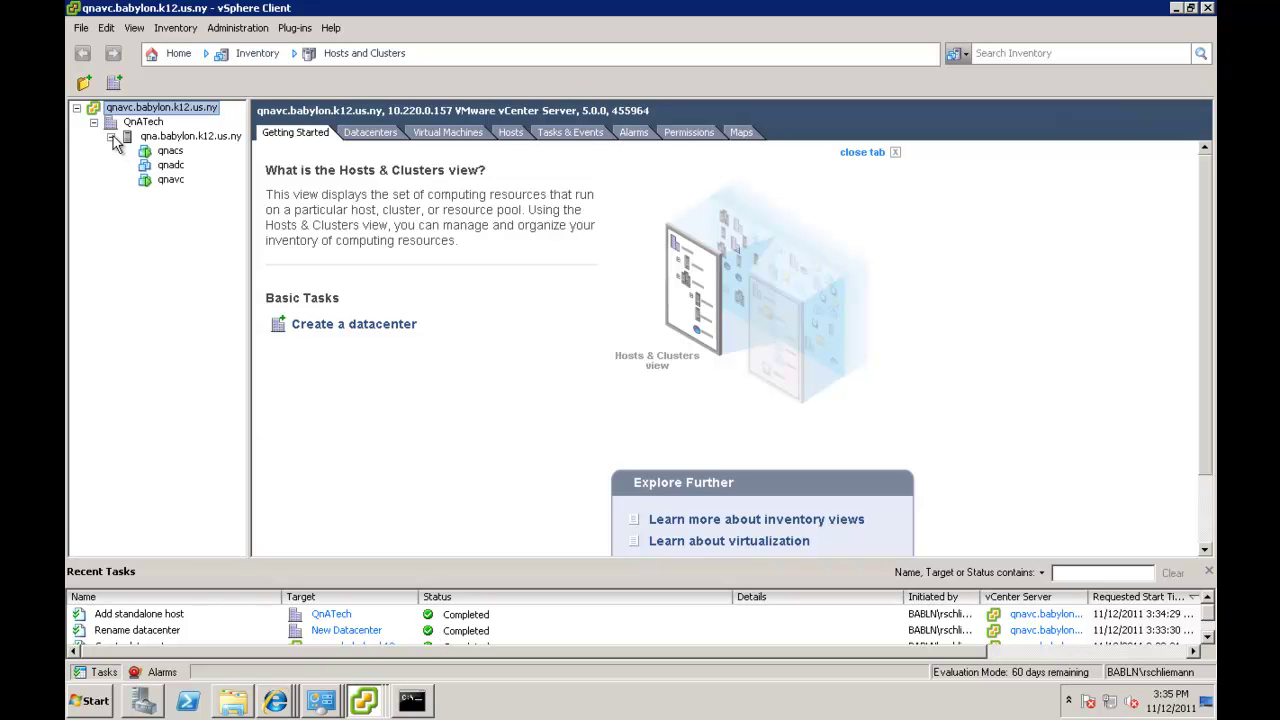
{"action": "left_click", "coordinate": [169, 152]}
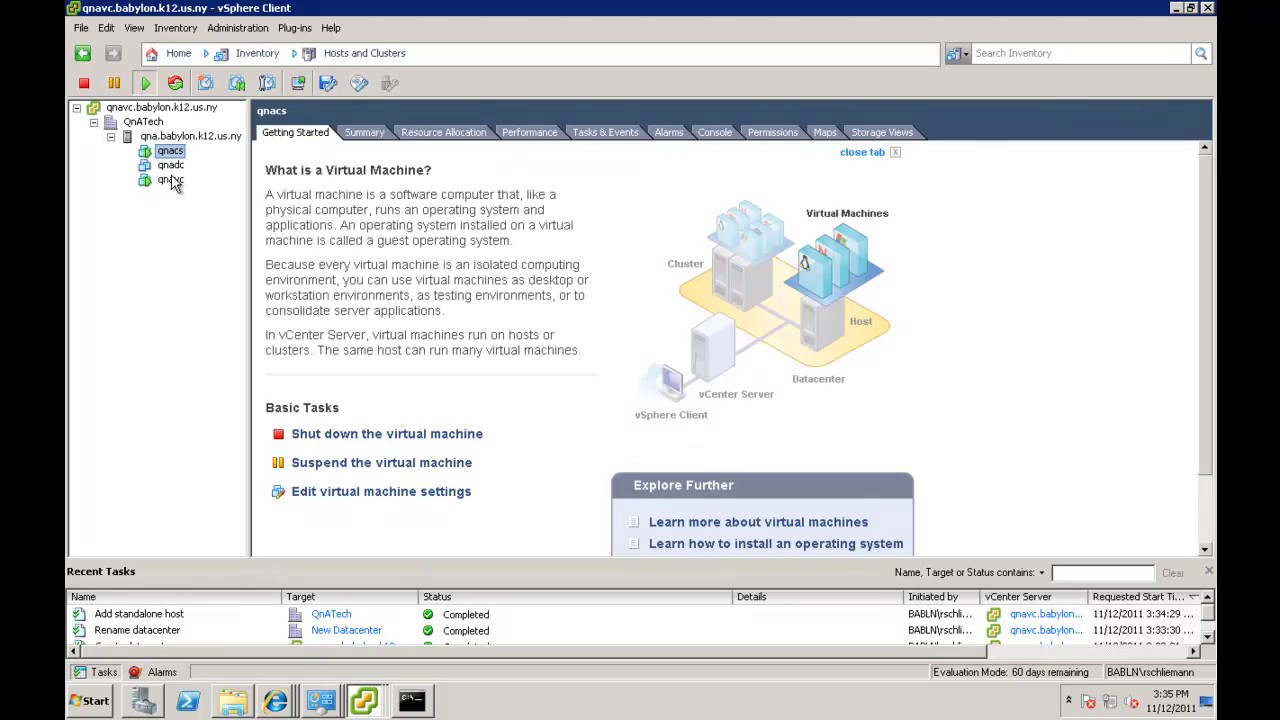
{"action": "left_click", "coordinate": [170, 180]}
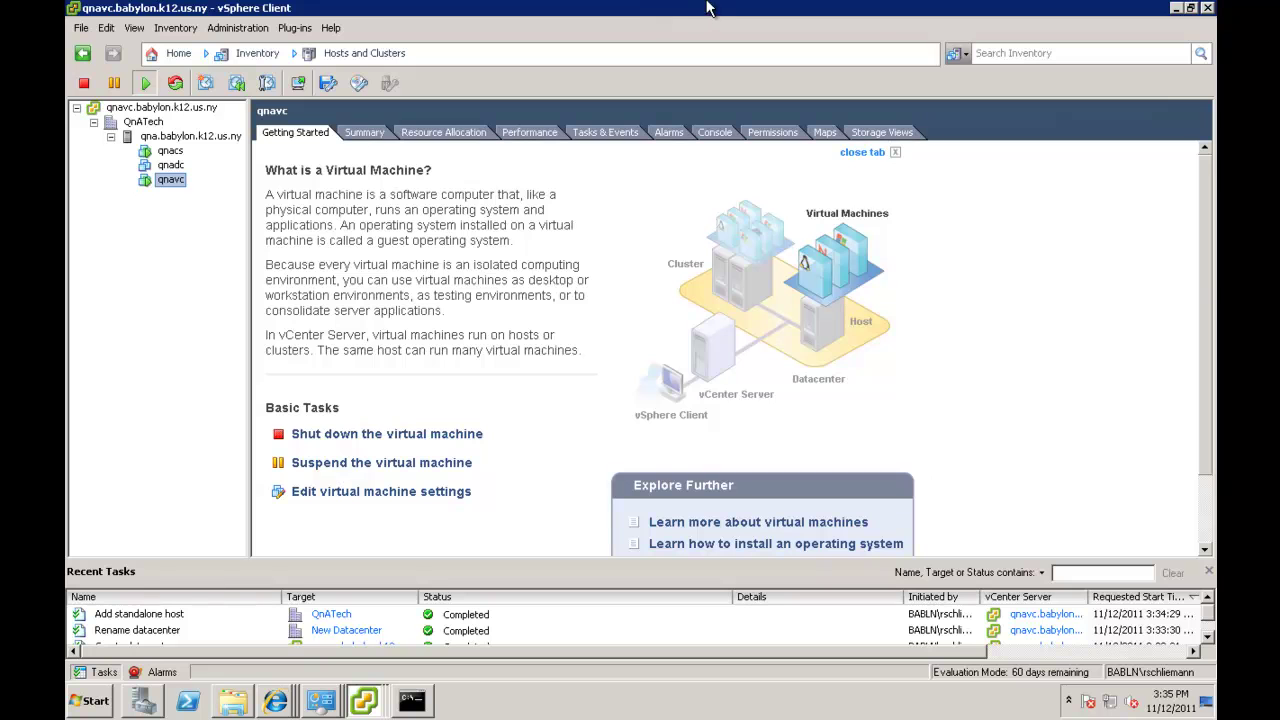
Minimize the remote desktop session to return to the local desktop.
{"action": "mouse_move", "coordinate": [728, 6]}
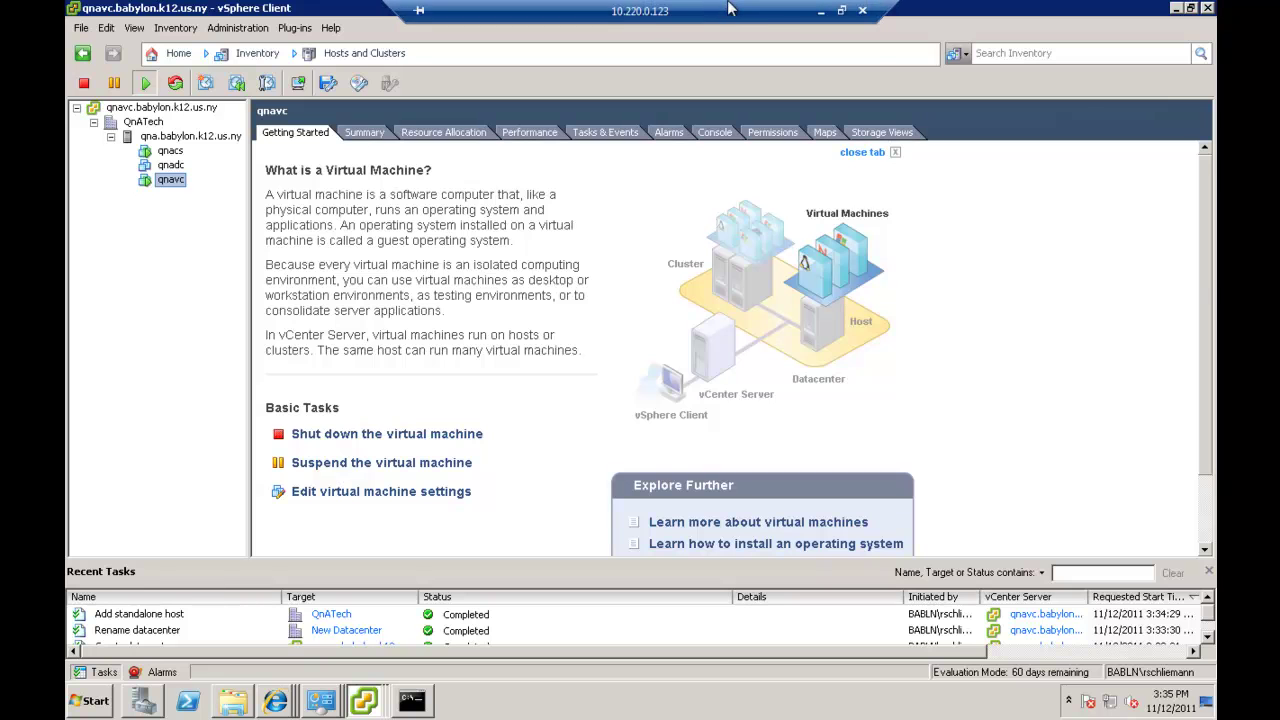
{"action": "left_click", "coordinate": [821, 11]}
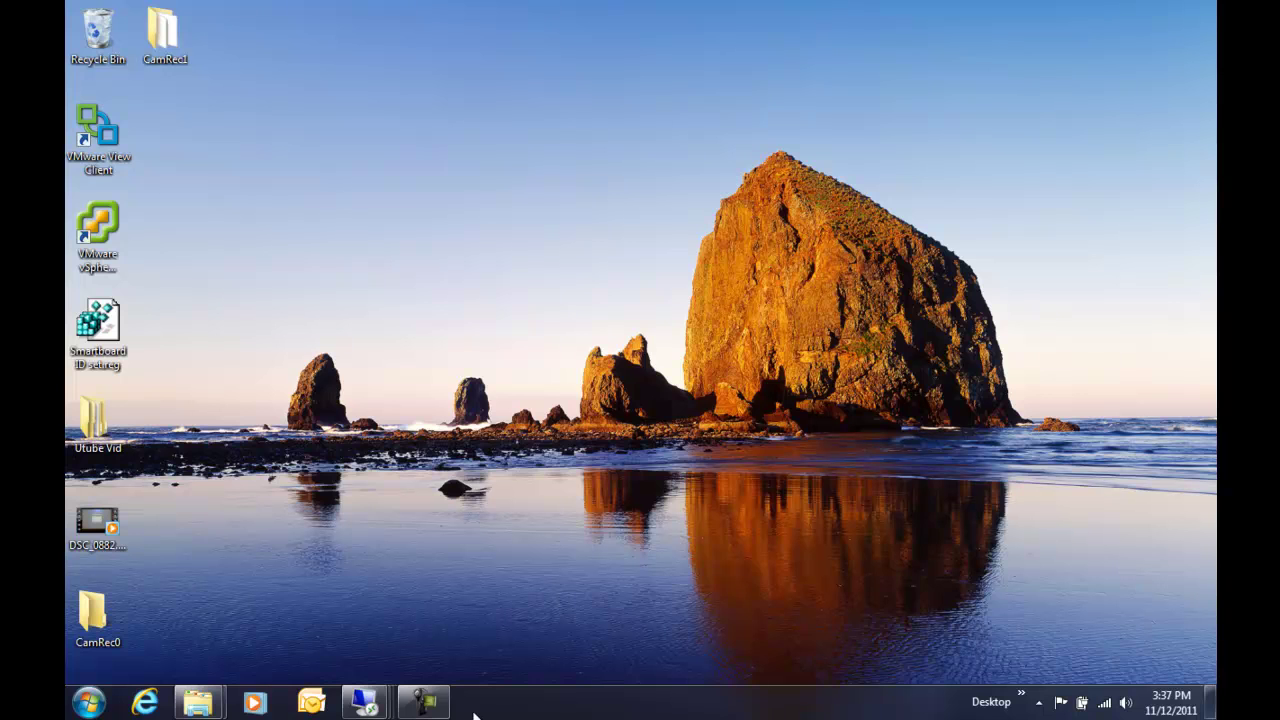
{"action": "left_click", "coordinate": [424, 701]}
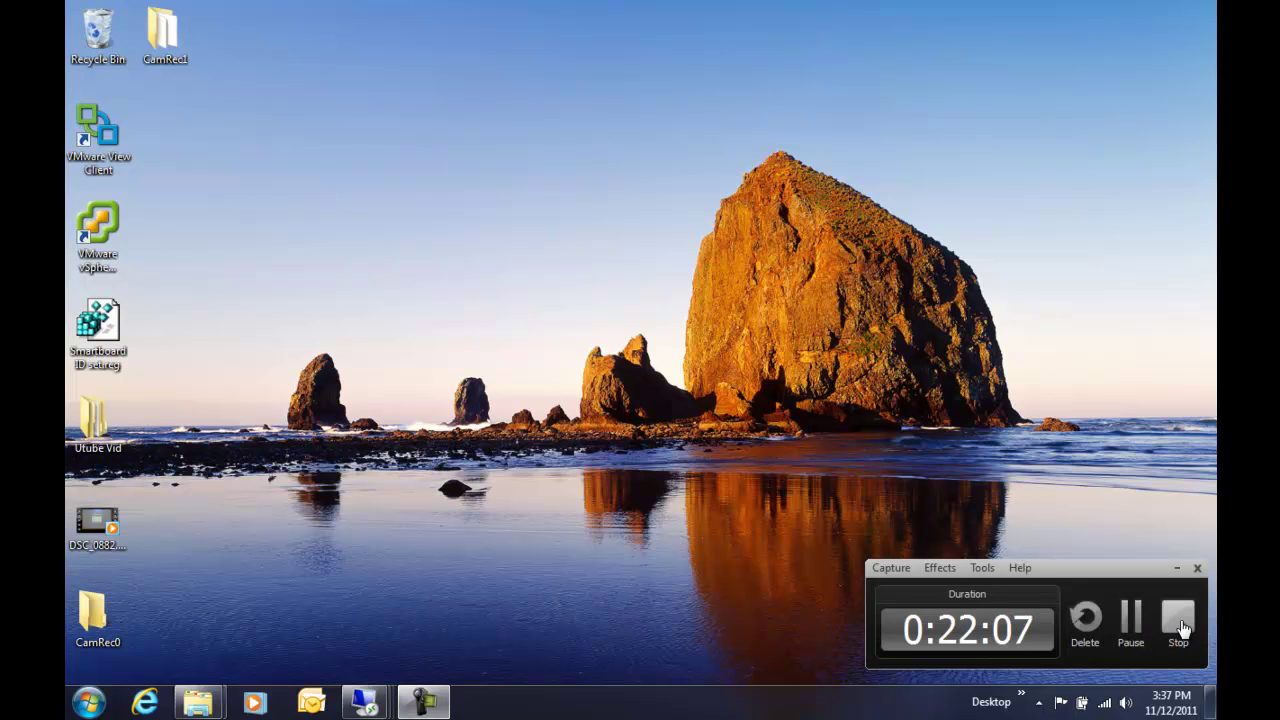